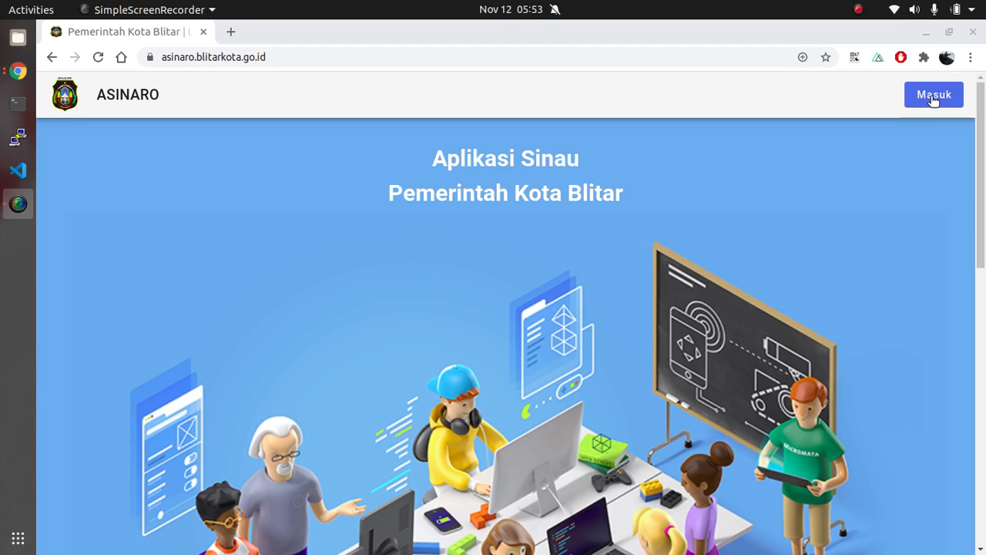
# Sign in through the teacher (Guru) login using the prefilled account e-mail and password
pyautogui.click(933, 101)
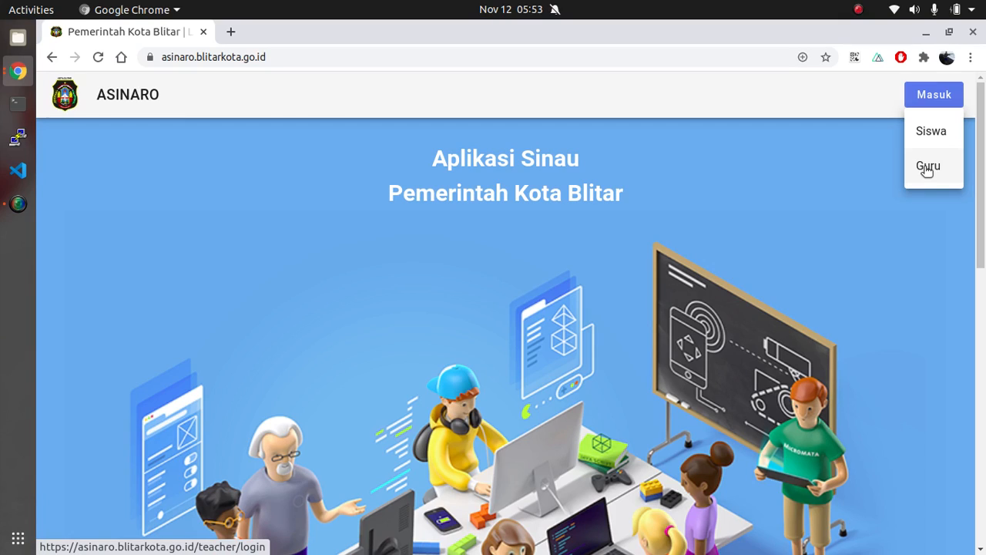
pyautogui.click(928, 167)
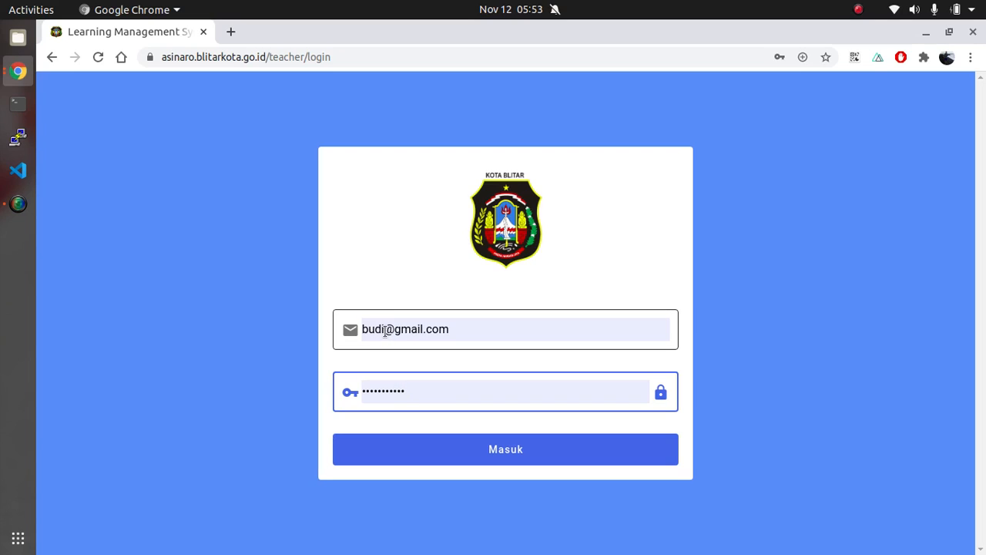
pyautogui.click(517, 445)
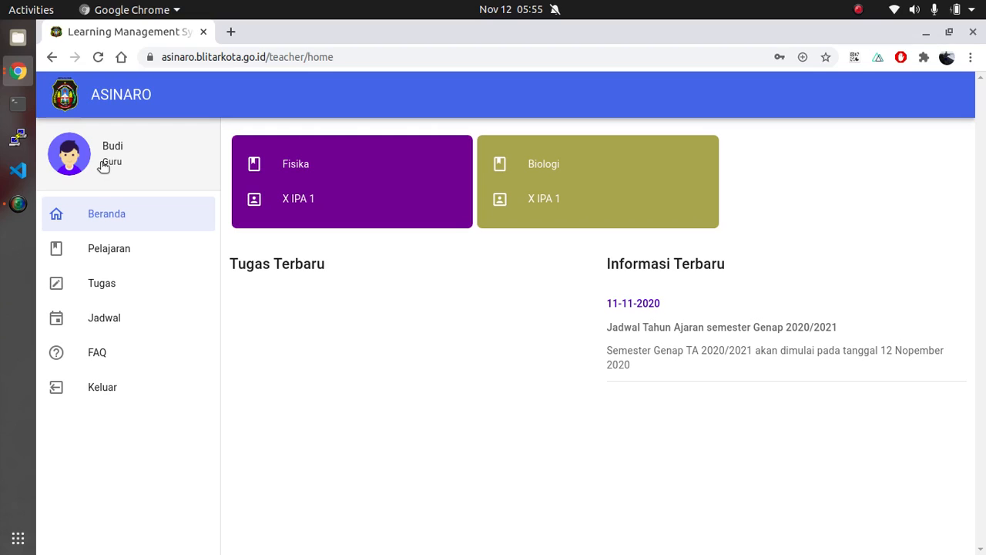
# View the teacher's user profile with its detail and password update fields, and close it
pyautogui.click(76, 160)
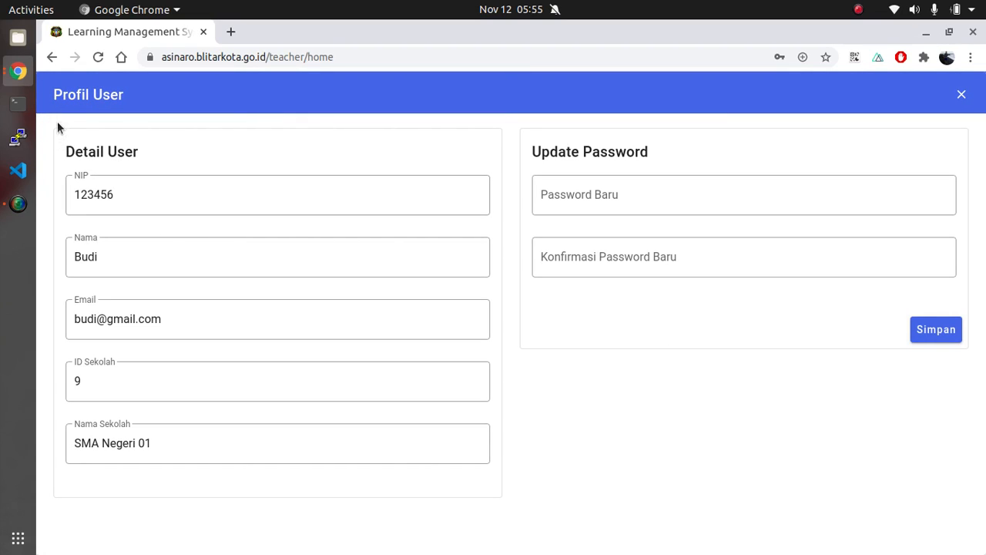
pyautogui.click(74, 193)
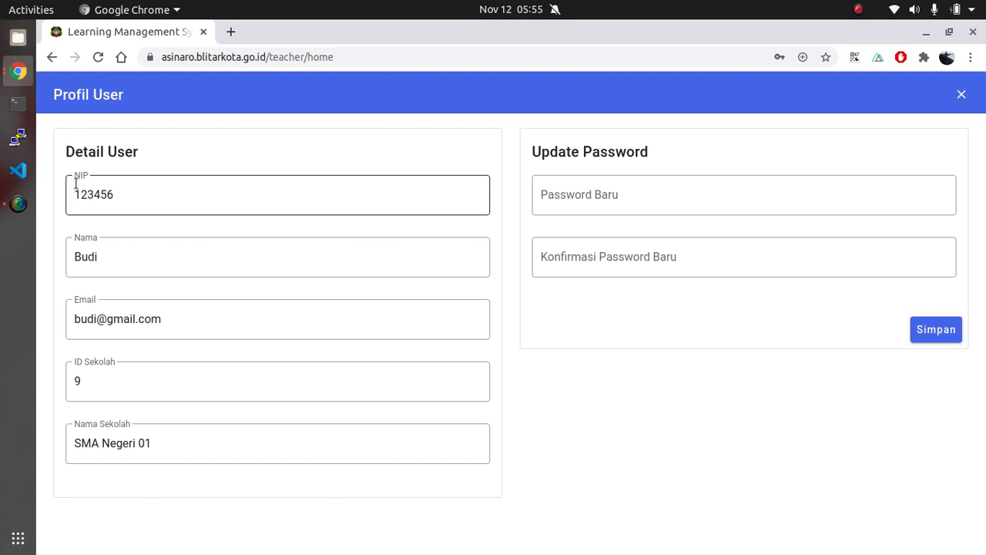
pyautogui.click(81, 258)
pyautogui.click(77, 308)
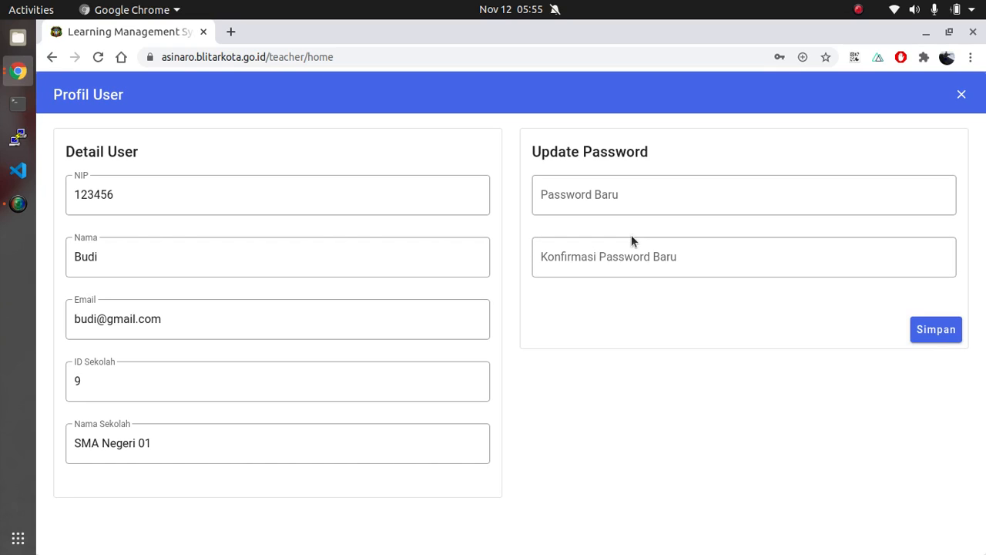
pyautogui.click(960, 96)
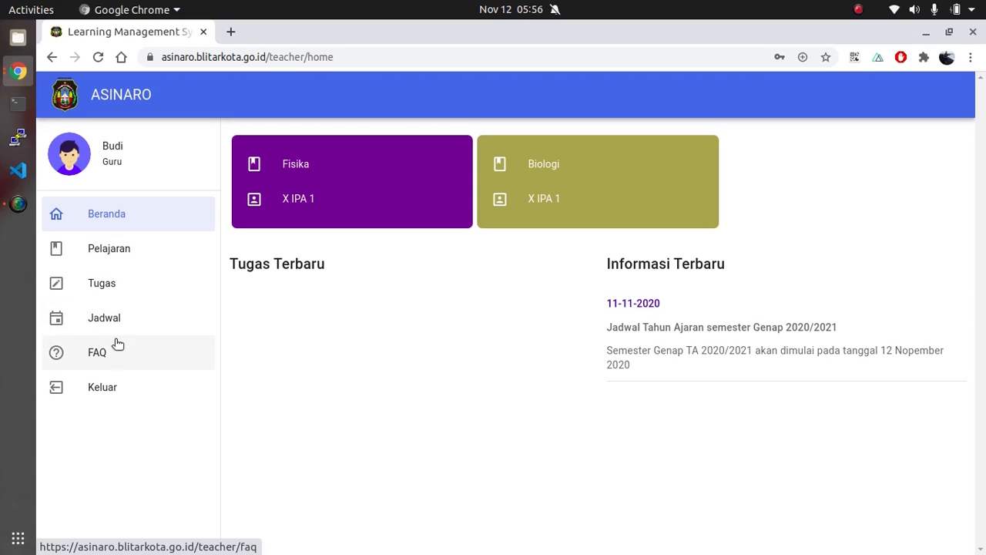
# Open the Pelajaran page and check the available Tahun Ajaran and Semester filter options without changing them
pyautogui.click(121, 260)
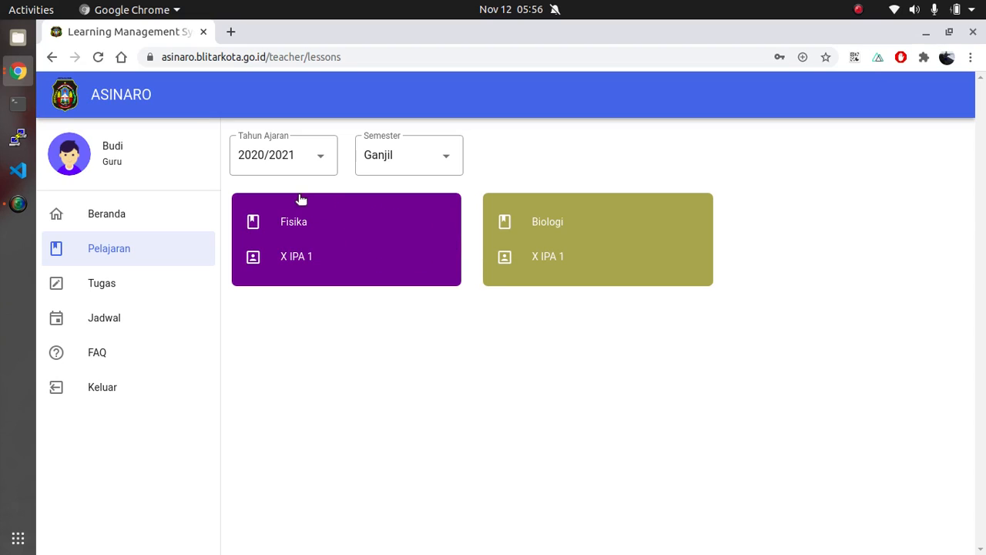
pyautogui.click(308, 161)
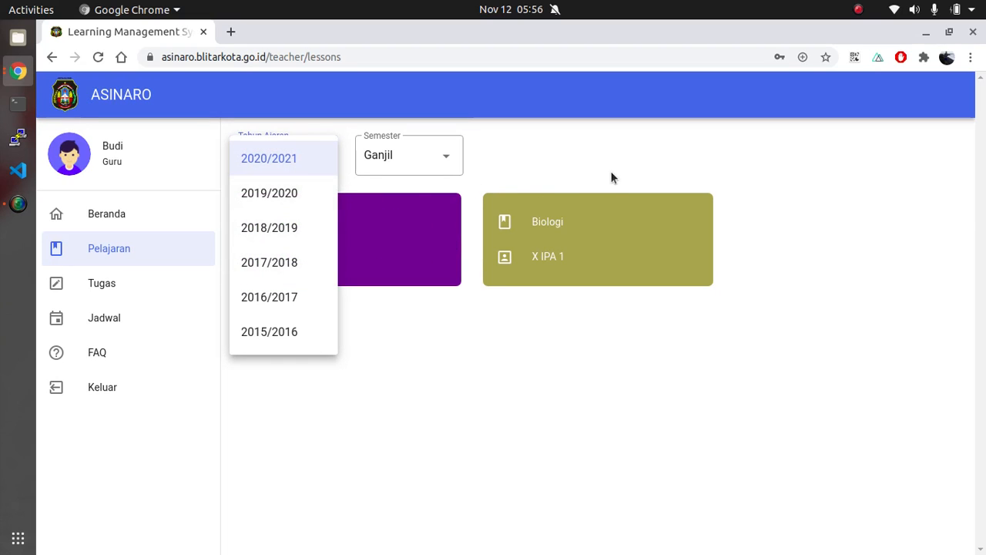
pyautogui.click(569, 163)
pyautogui.click(433, 172)
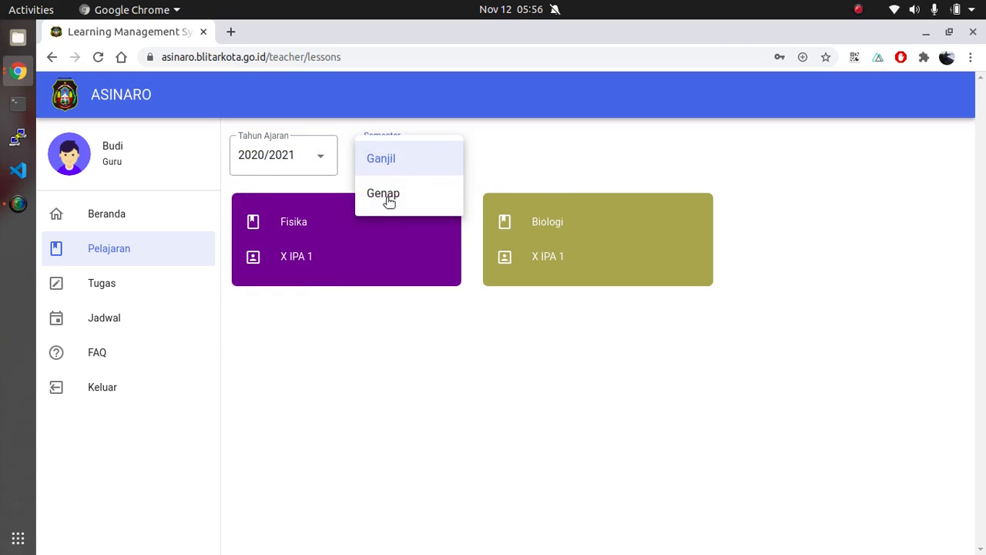
pyautogui.click(487, 154)
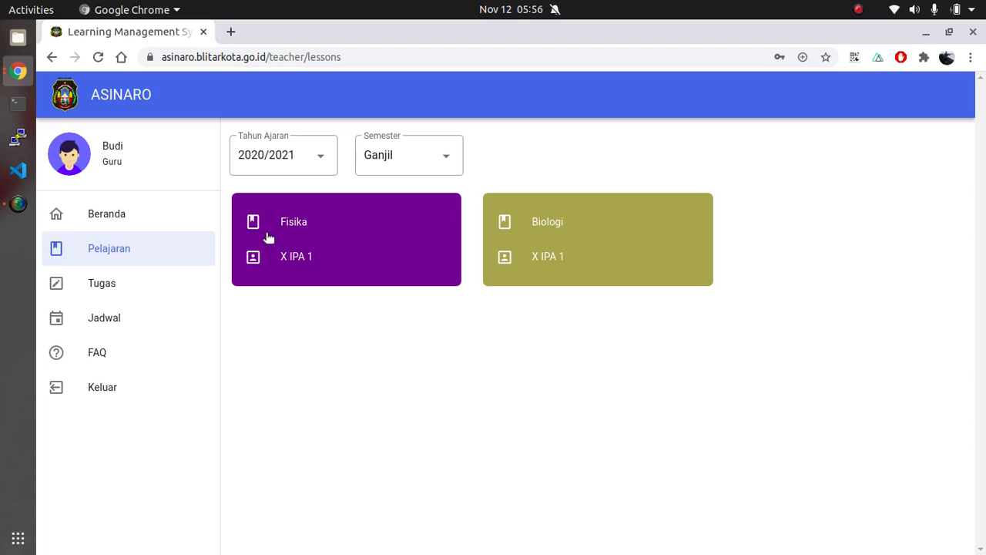
# Open the Tugas page and filter the assignments by the Biologi | X IPA 1 lesson
pyautogui.click(123, 286)
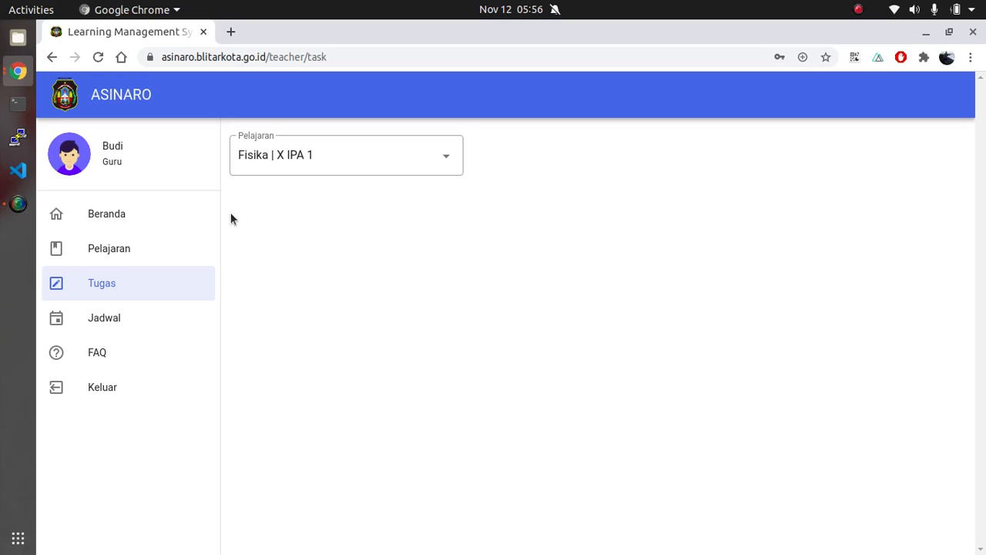
pyautogui.click(339, 156)
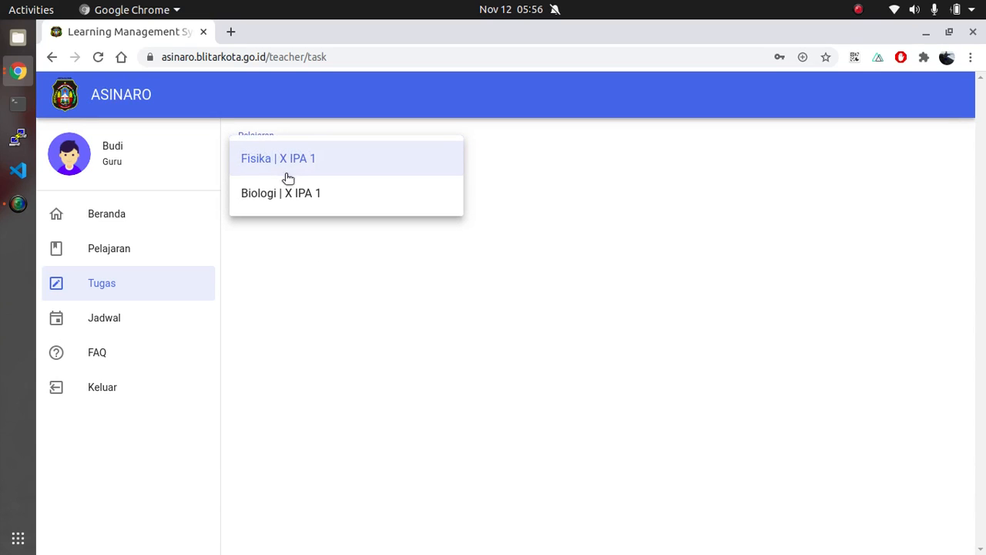
pyautogui.click(250, 192)
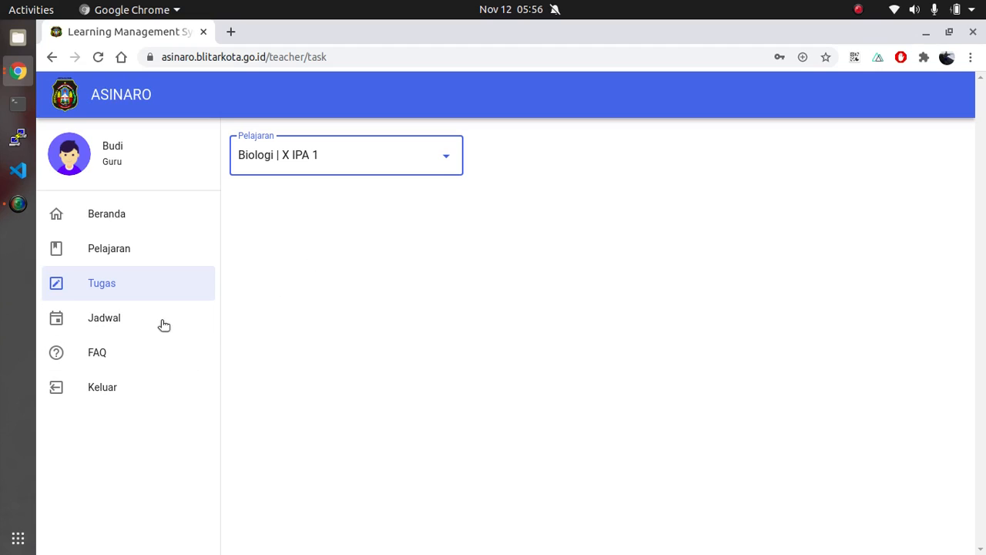
# Open the Jadwal page and examine the Senin and Selasa lesson schedules
pyautogui.click(111, 323)
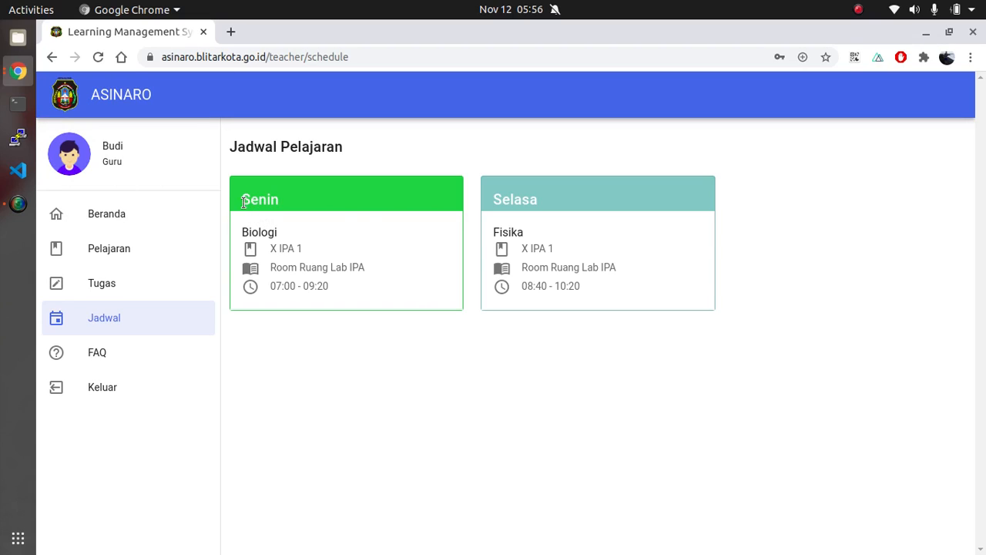
pyautogui.moveTo(241, 203); pyautogui.dragTo(282, 202)
pyautogui.click(502, 201)
# Open the FAQ page and expand the answer to "Bagaimana cara mengunggah materi ?"
pyautogui.click(125, 362)
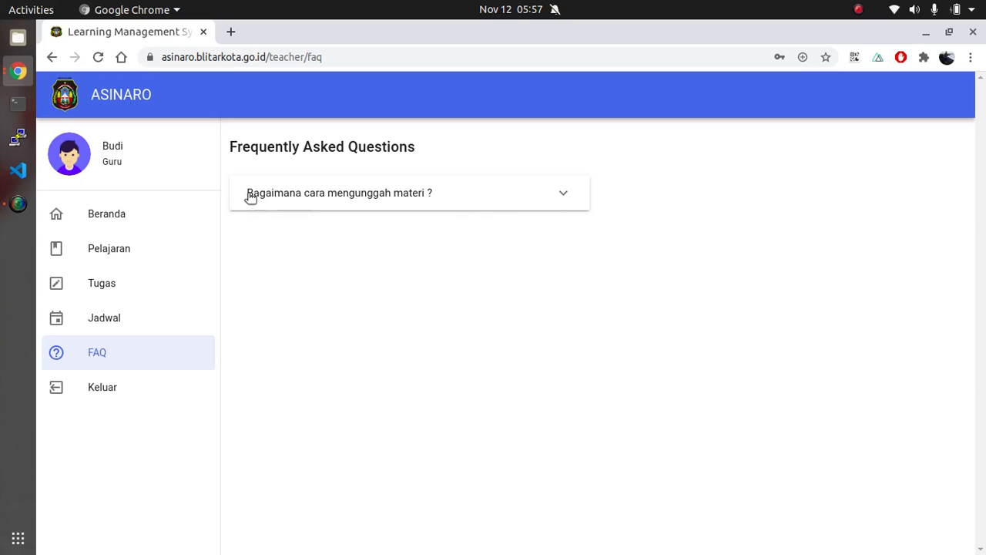
pyautogui.click(557, 193)
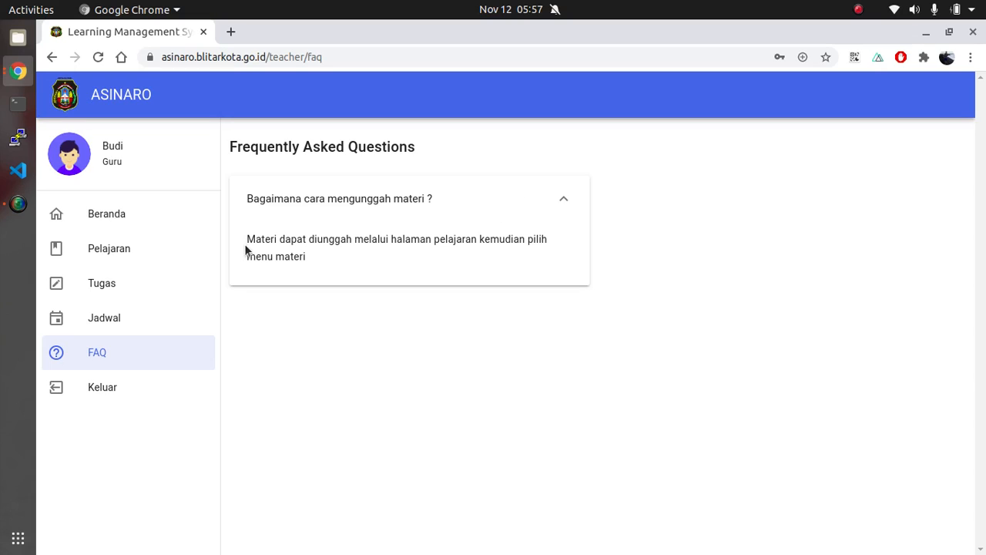
pyautogui.click(563, 200)
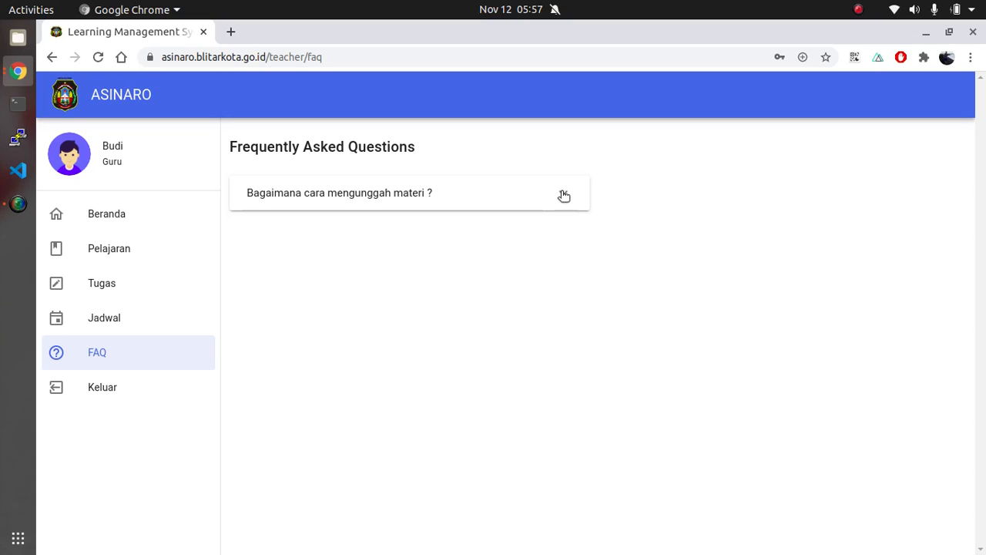
pyautogui.click(563, 198)
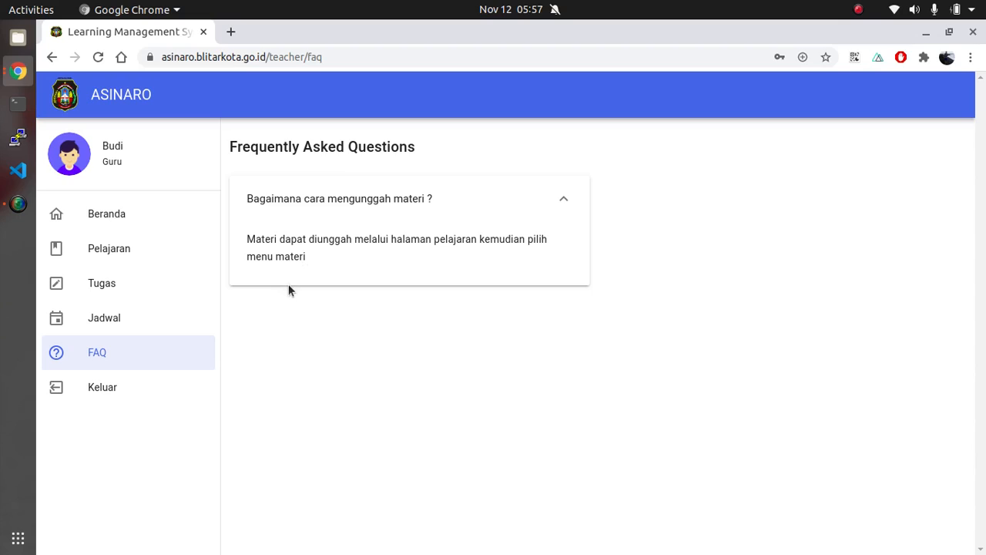
# Open the Fisika lesson for X IPA 1 from the Beranda page and return to Beranda
pyautogui.click(119, 220)
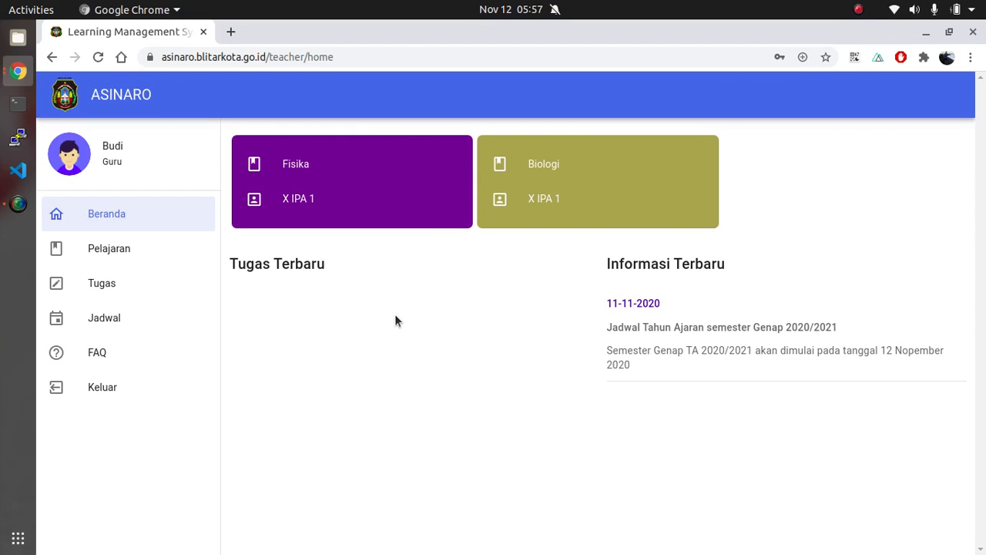
pyautogui.click(364, 173)
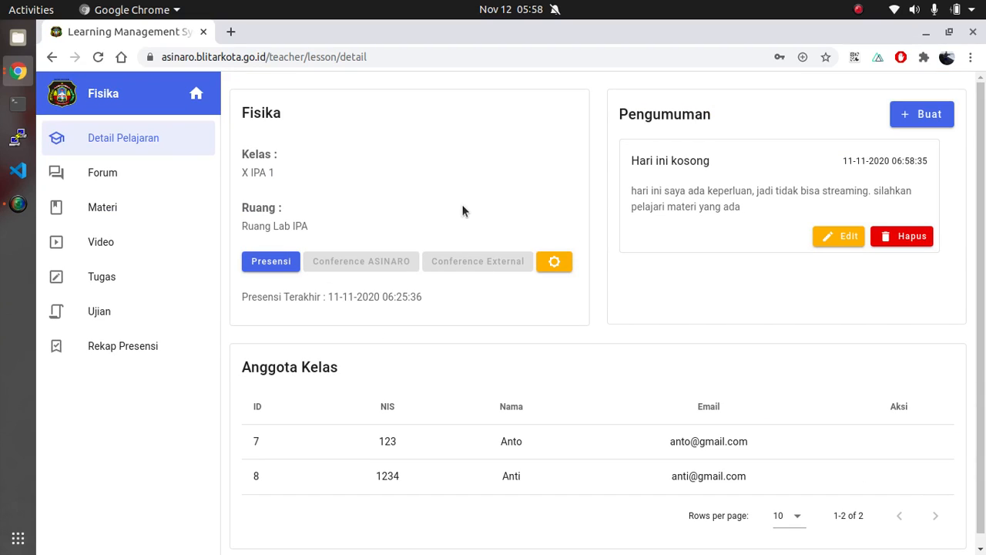
pyautogui.click(196, 94)
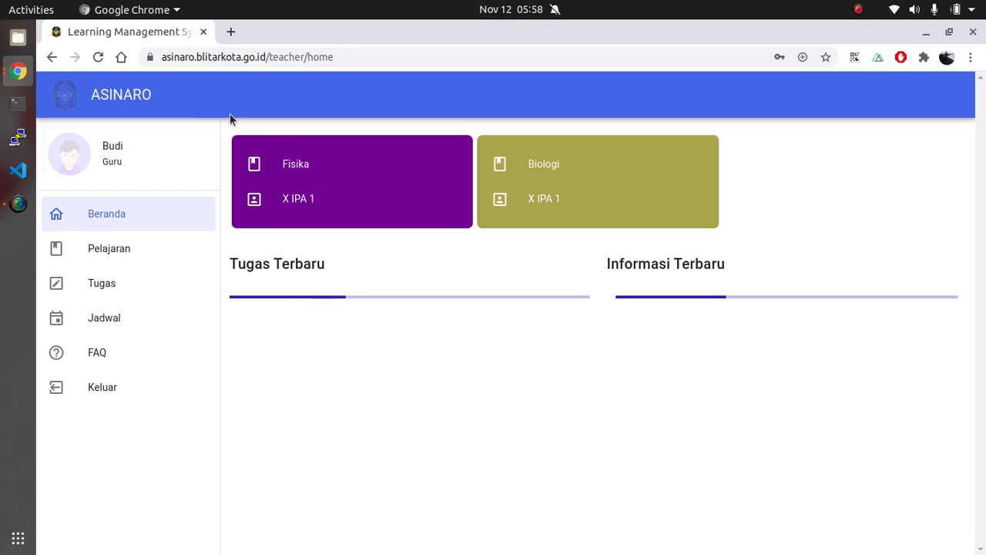
# Open the Biologi lesson for X IPA 1 from Beranda, trying the return to Beranda and reopening the lesson
pyautogui.click(569, 183)
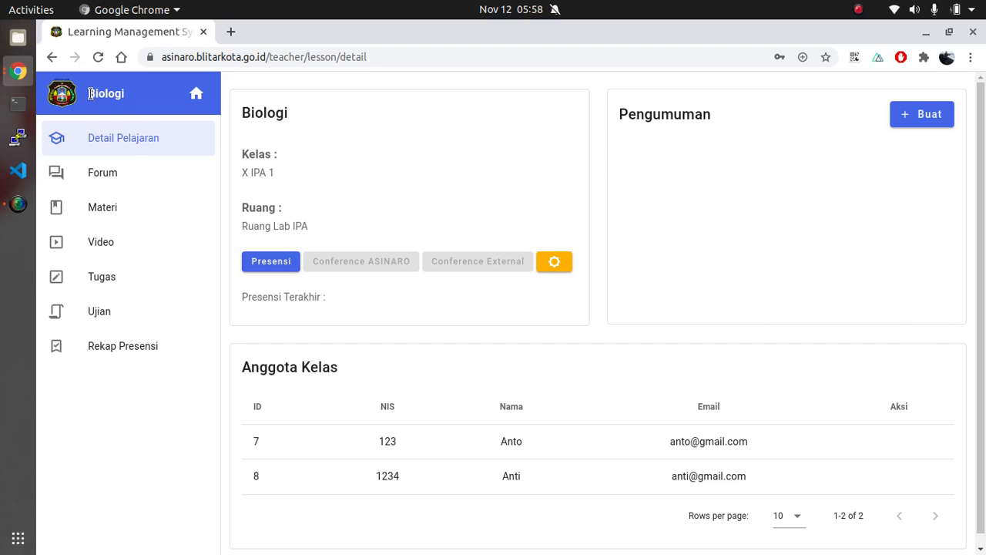
pyautogui.moveTo(87, 93); pyautogui.dragTo(137, 104)
pyautogui.click(139, 104)
pyautogui.click(196, 93)
pyautogui.click(544, 196)
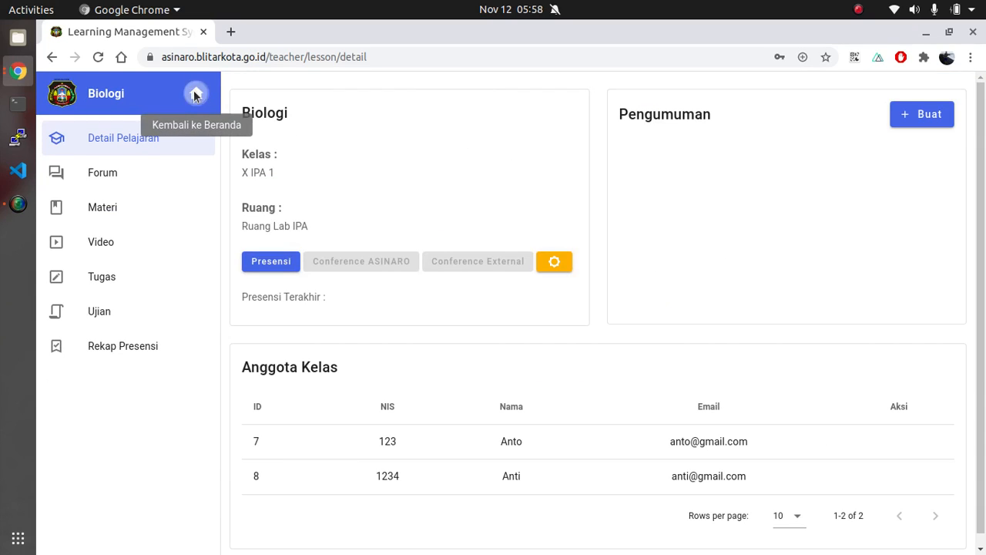
pyautogui.click(196, 93)
pyautogui.click(543, 166)
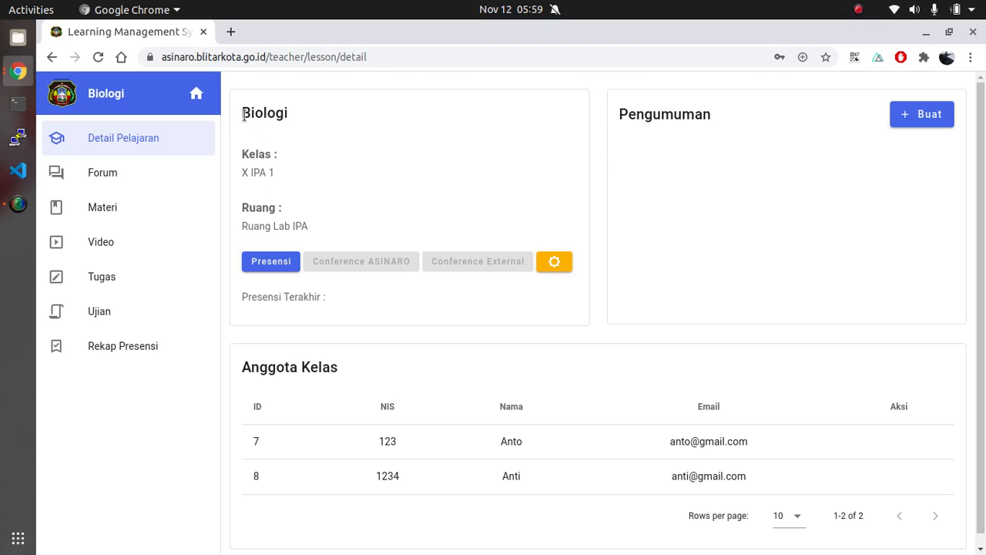
# Examine the lesson name and class in the Biologi detail card
pyautogui.moveTo(243, 112); pyautogui.dragTo(305, 117)
pyautogui.click(316, 121)
pyautogui.moveTo(241, 170); pyautogui.dragTo(286, 172)
pyautogui.click(288, 172)
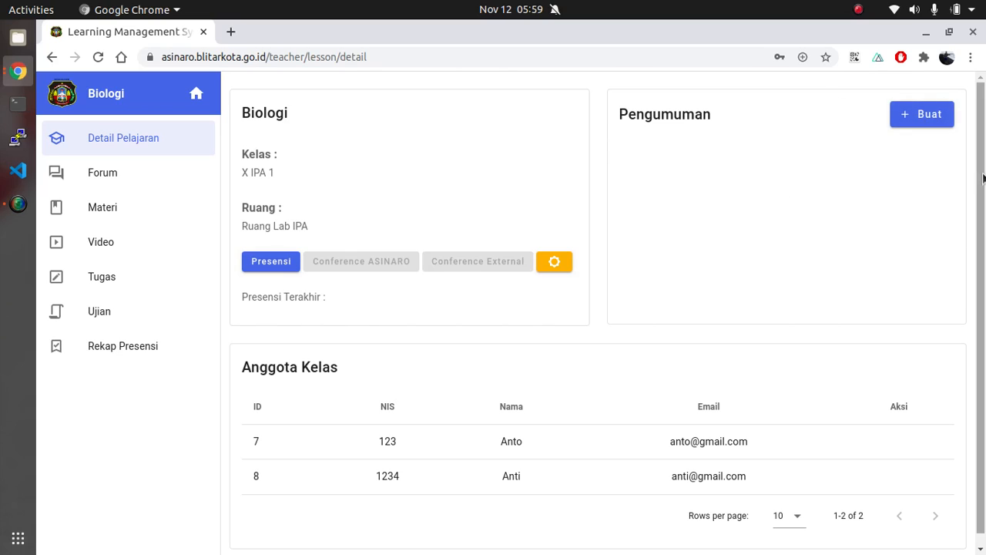
# Create a new announcement for the Biologi lesson with the title "Pelajaran Hari Pertama"
pyautogui.click(919, 117)
pyautogui.click(459, 254)
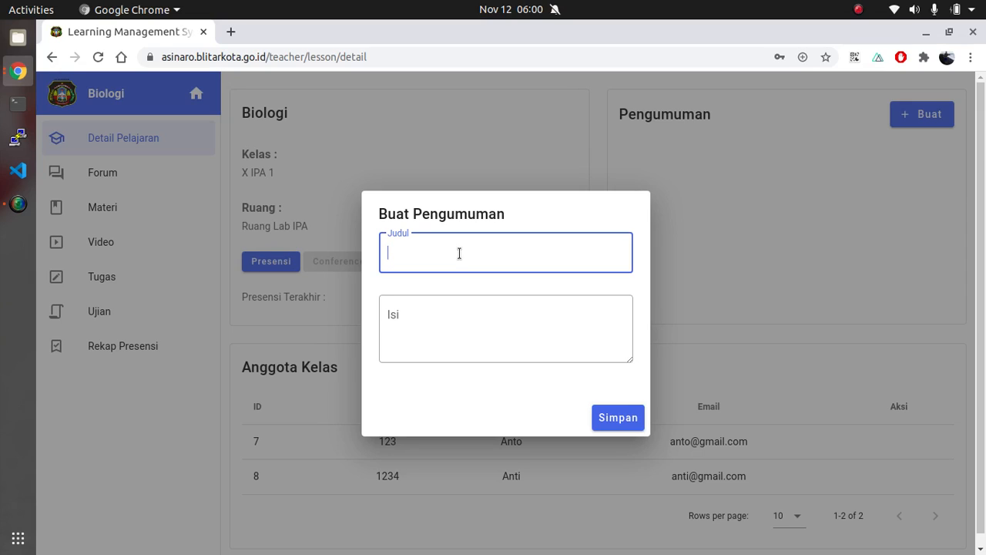
pyautogui.write('Pelajaran ')
pyautogui.write('Pertama')
pyautogui.press('BackSpace')
pyautogui.press('BackSpace')
pyautogui.press('BackSpace')
pyautogui.press('BackSpace')
pyautogui.press('BackSpace')
pyautogui.press('BackSpace')
pyautogui.press('BackSpace')
pyautogui.write('Hari Pertama')
# Fill in the announcement content "Pada pelajaran pertama silahkan dilihat materi-materi yang sudah saya ungah" and save the announcement
pyautogui.click(418, 328)
pyautogui.write('Pada pelajaran pertama mari')
pyautogui.press('BackSpace')
pyautogui.press('BackSpace')
pyautogui.press('BackSpace')
pyautogui.press('BackSpace')
pyautogui.press('BackSpace')
pyautogui.write('silahkan ')
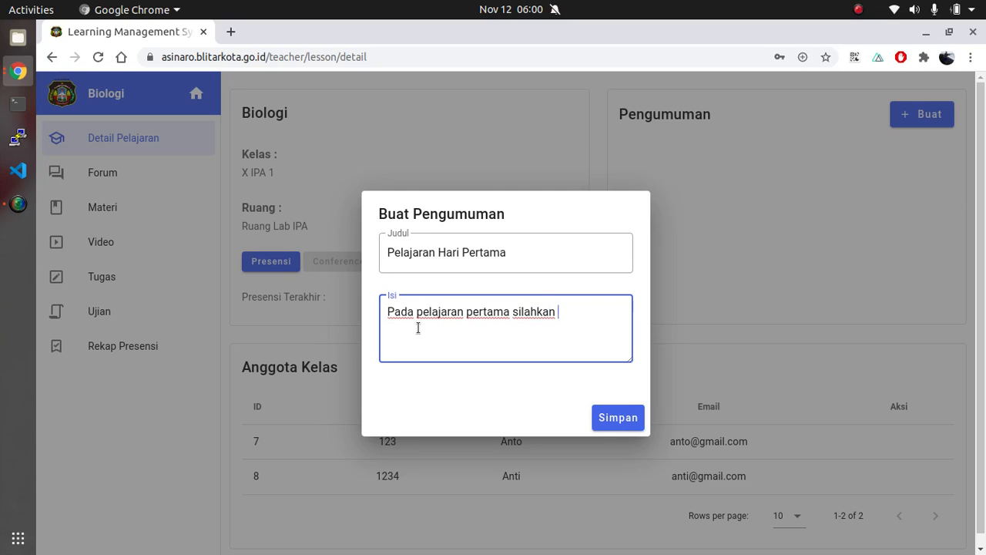
pyautogui.write('dilihat materi-materi yan')
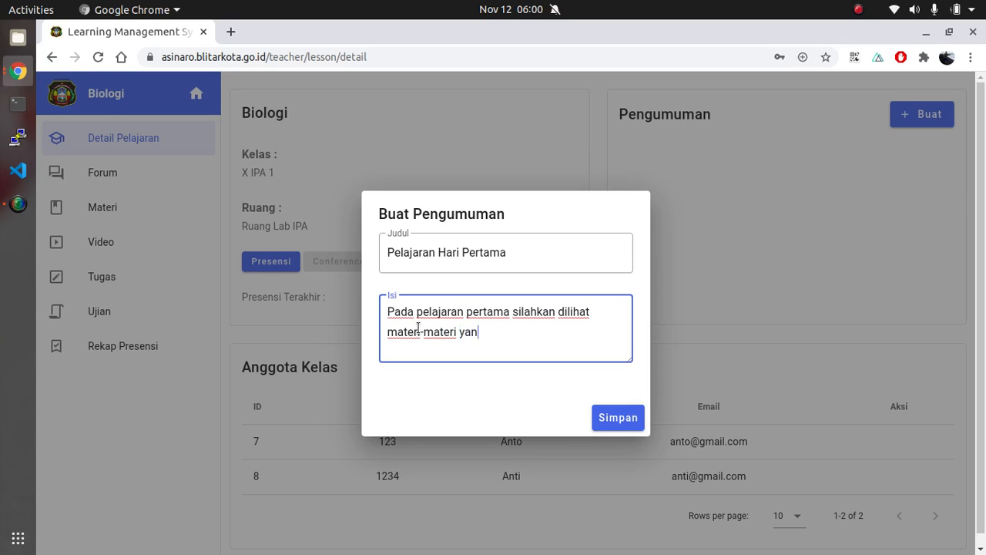
pyautogui.write('g sudha s')
pyautogui.press('BackSpace')
pyautogui.press('BackSpace')
pyautogui.press('BackSpace')
pyautogui.press('BackSpace')
pyautogui.write('ah saya ')
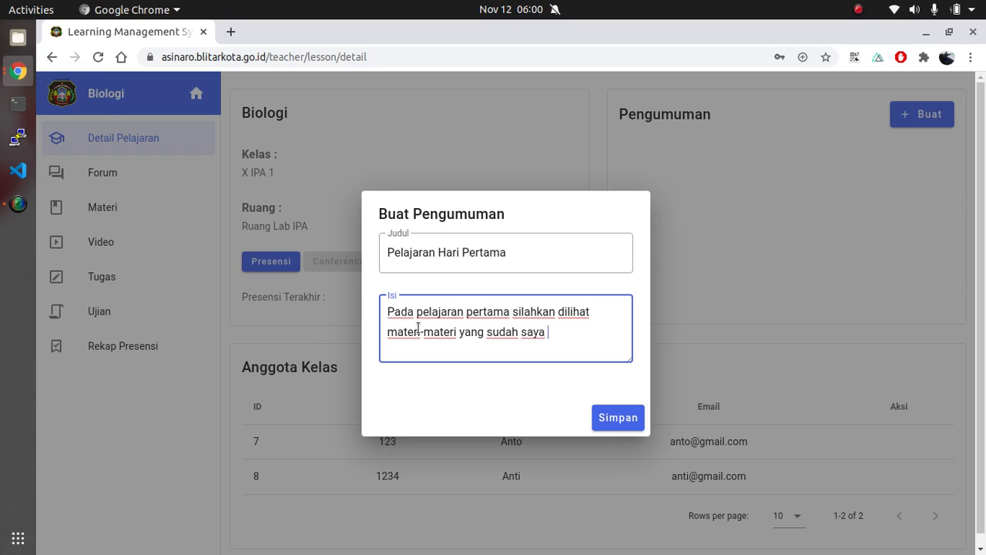
pyautogui.write('ungah')
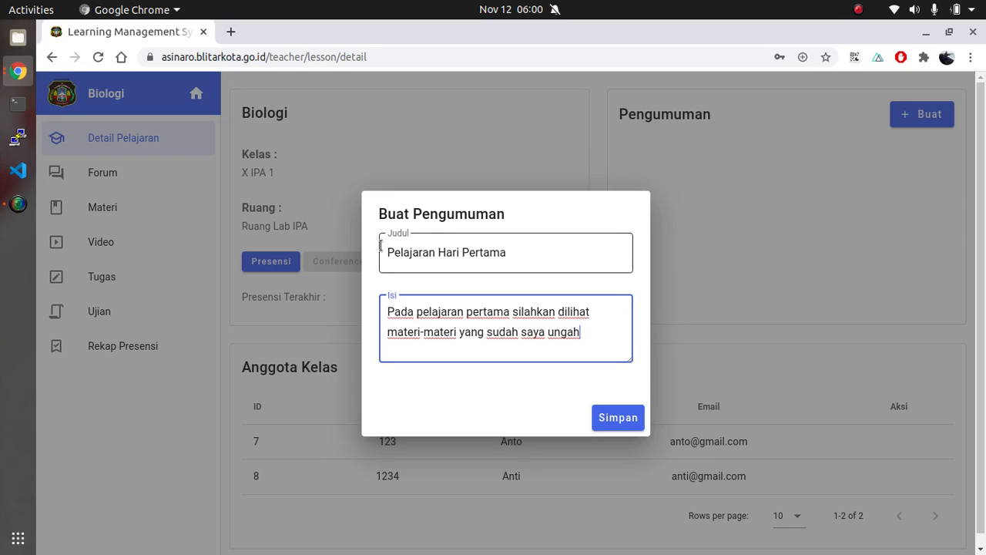
pyautogui.click(550, 257)
pyautogui.click(466, 324)
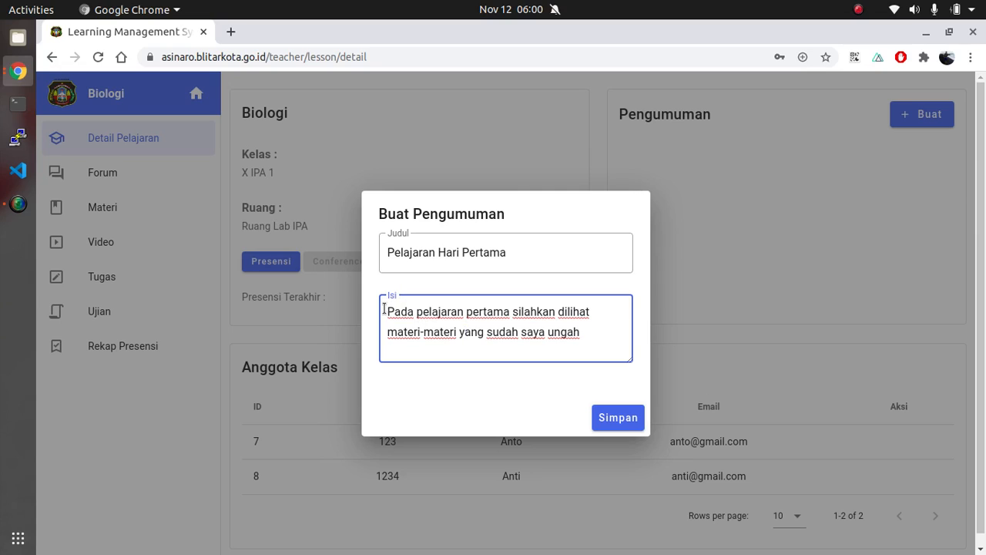
pyautogui.click(628, 418)
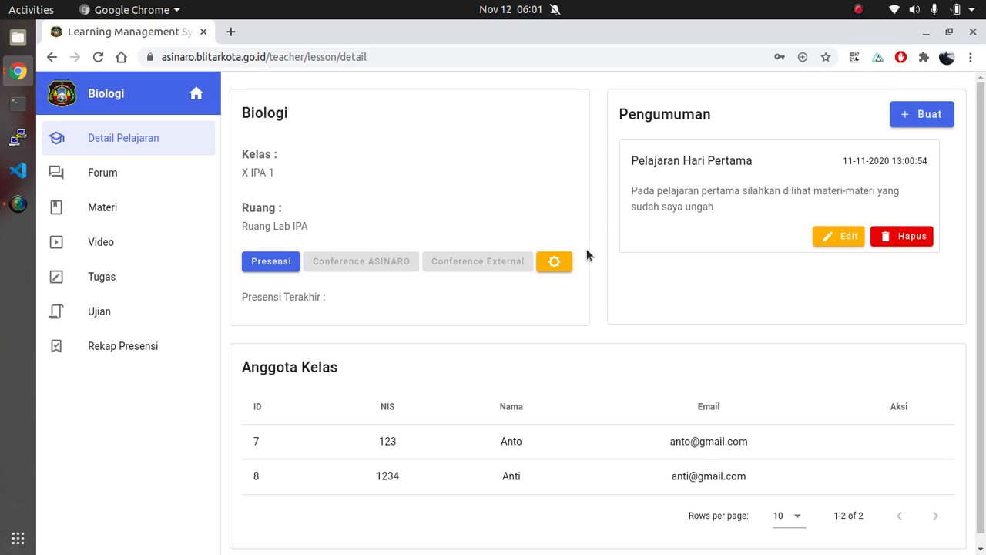
pyautogui.scroll(-1, 586, 255)
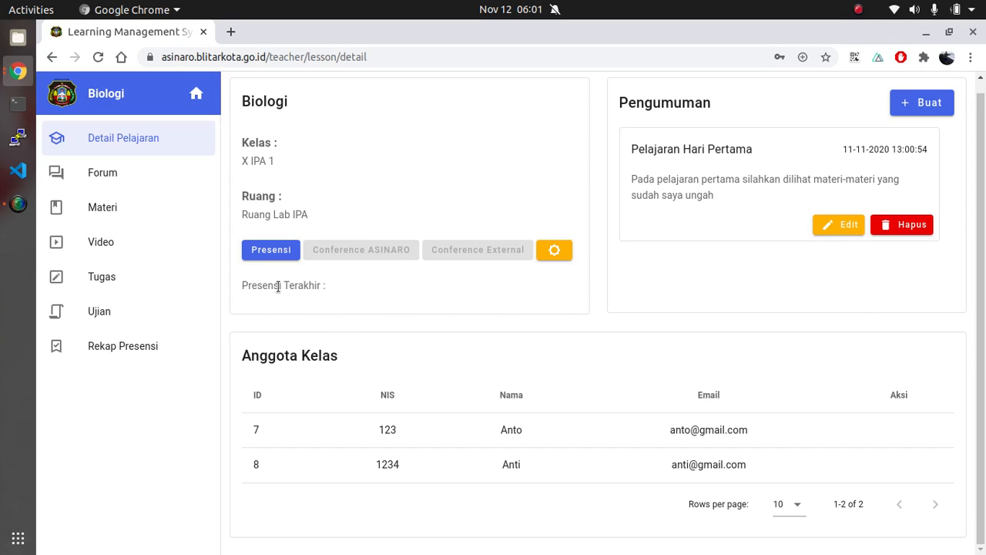
pyautogui.scroll(1, 432, 255)
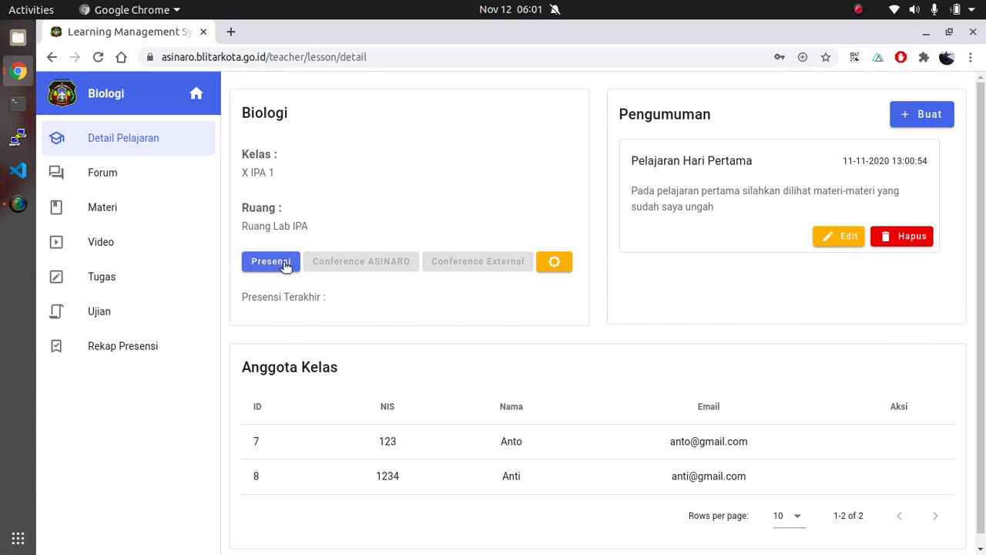
# Start an attendance session for the Biologi lesson of class X IPA 1
pyautogui.click(279, 262)
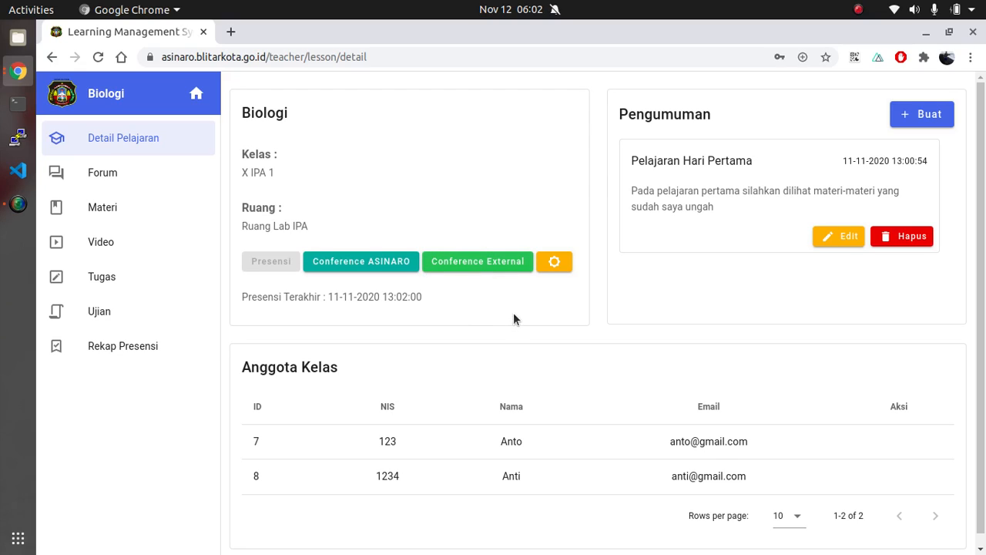
# Review the external conference URL of the Biologi lesson without changing it, and open the external conference briefly before closing it
pyautogui.click(554, 262)
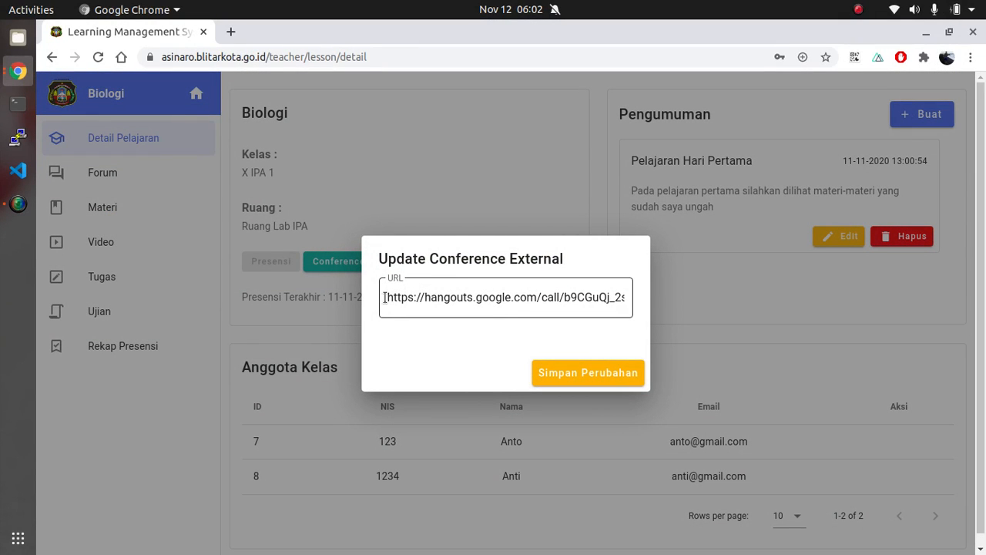
pyautogui.click(488, 299)
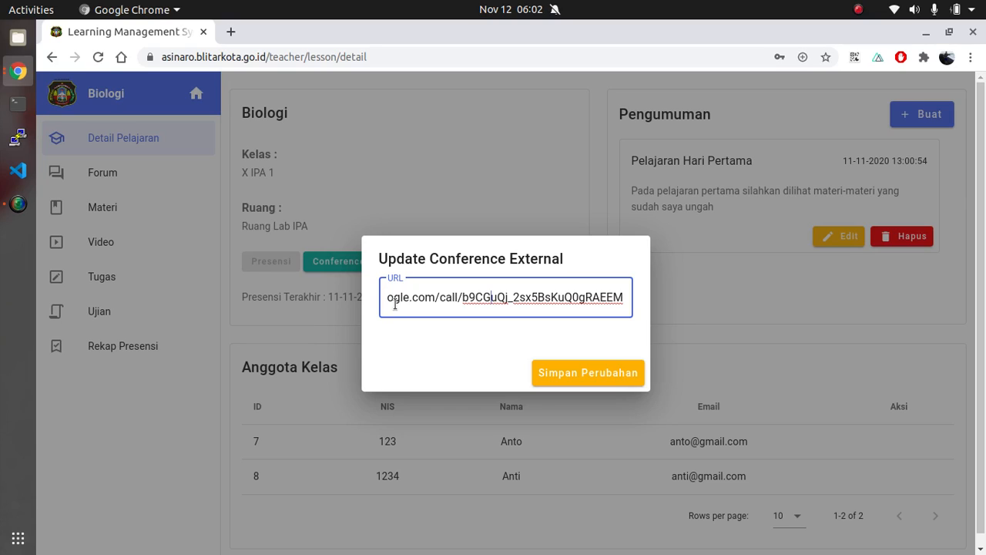
pyautogui.moveTo(508, 293); pyautogui.dragTo(353, 290)
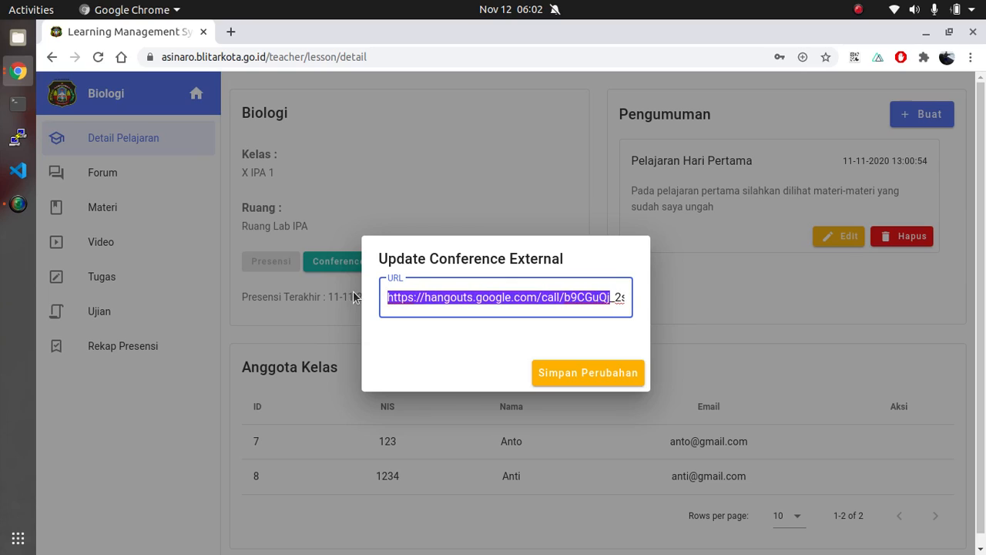
pyautogui.click(398, 299)
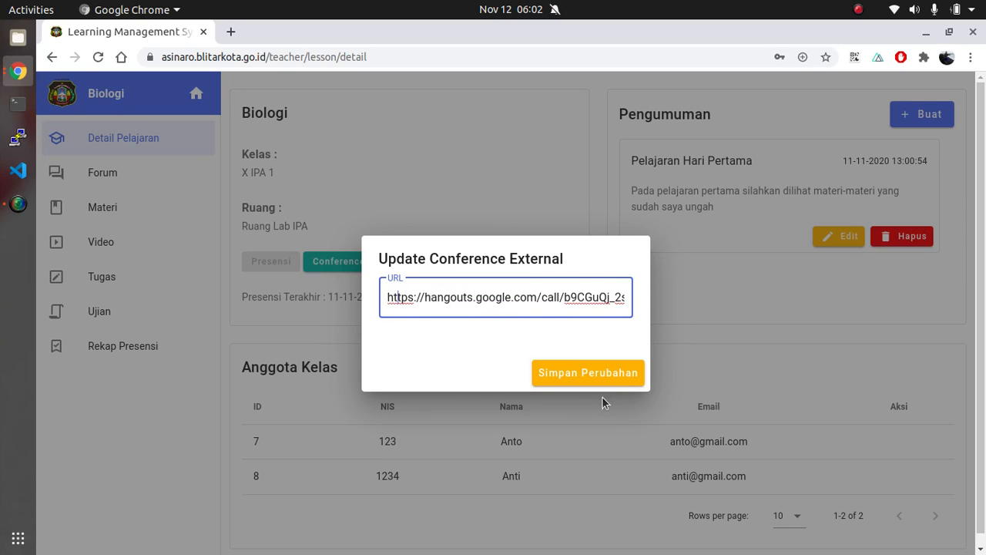
pyautogui.click(716, 349)
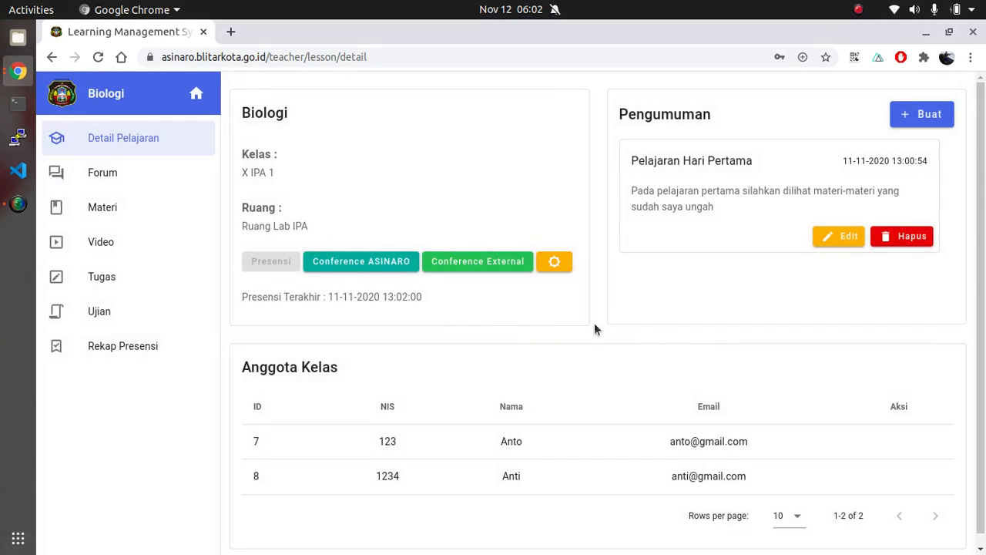
pyautogui.click(486, 263)
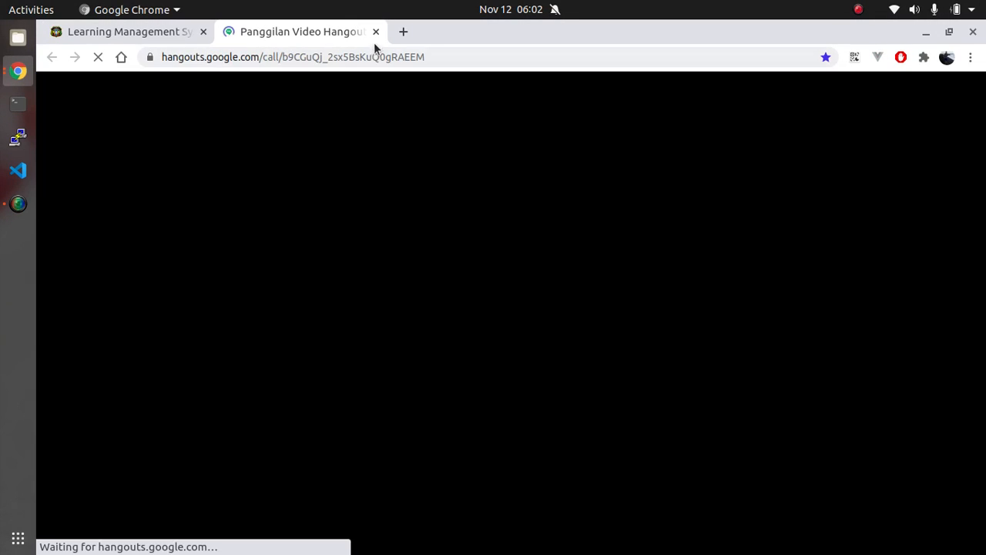
pyautogui.click(375, 31)
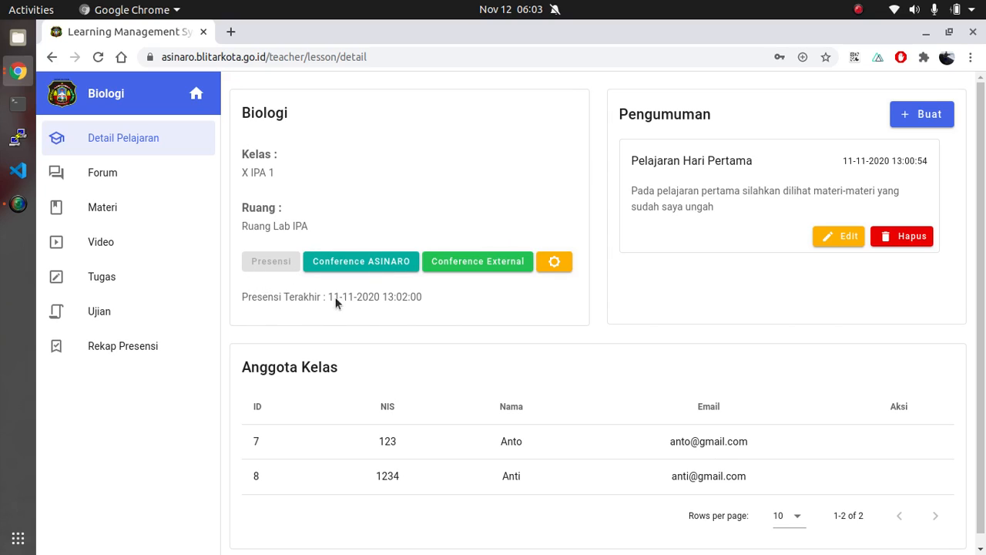
# Join the Biologi lesson's ASINARO conference in Ruang Lab IPA without connecting audio, and end the meeting for return to Beranda
pyautogui.click(377, 266)
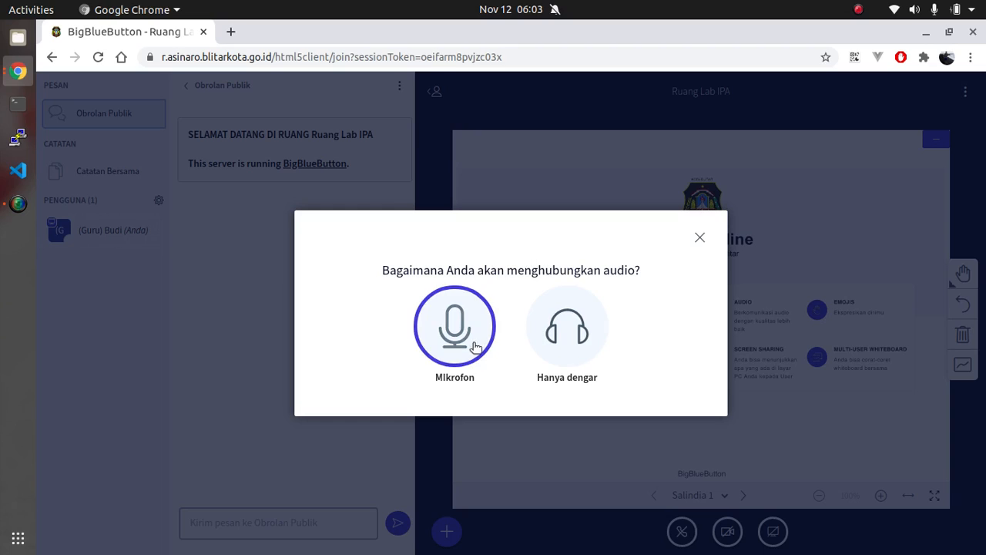
pyautogui.click(700, 237)
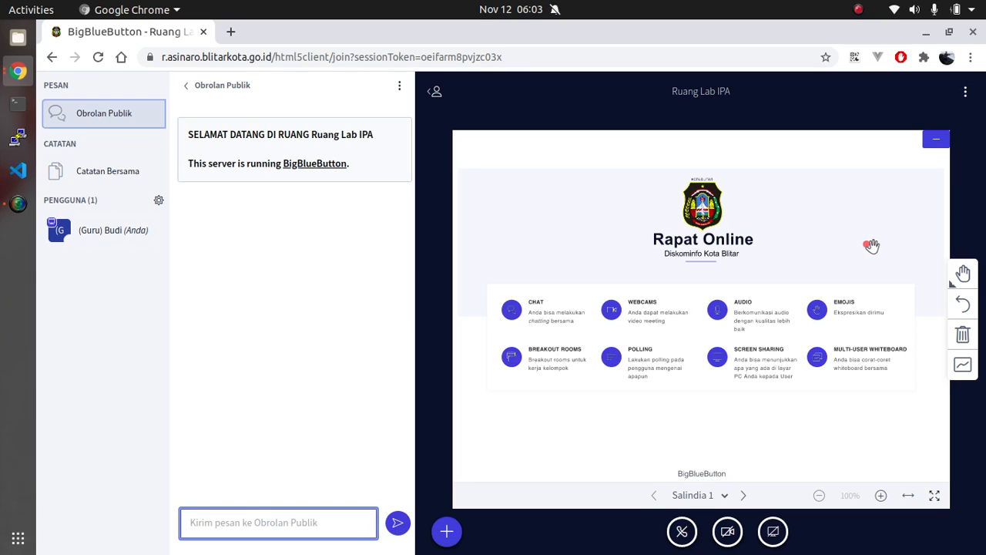
pyautogui.click(965, 92)
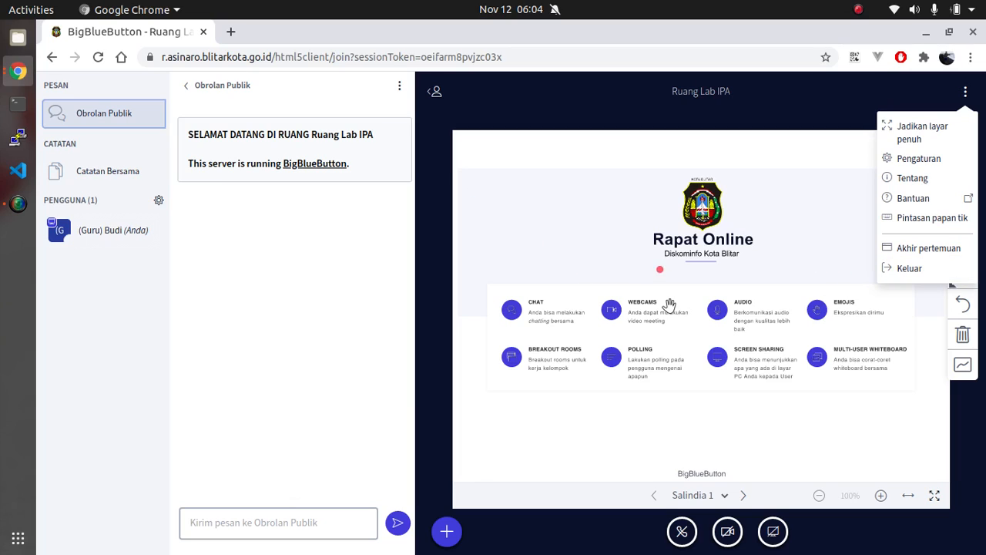
pyautogui.click(942, 254)
pyautogui.click(478, 343)
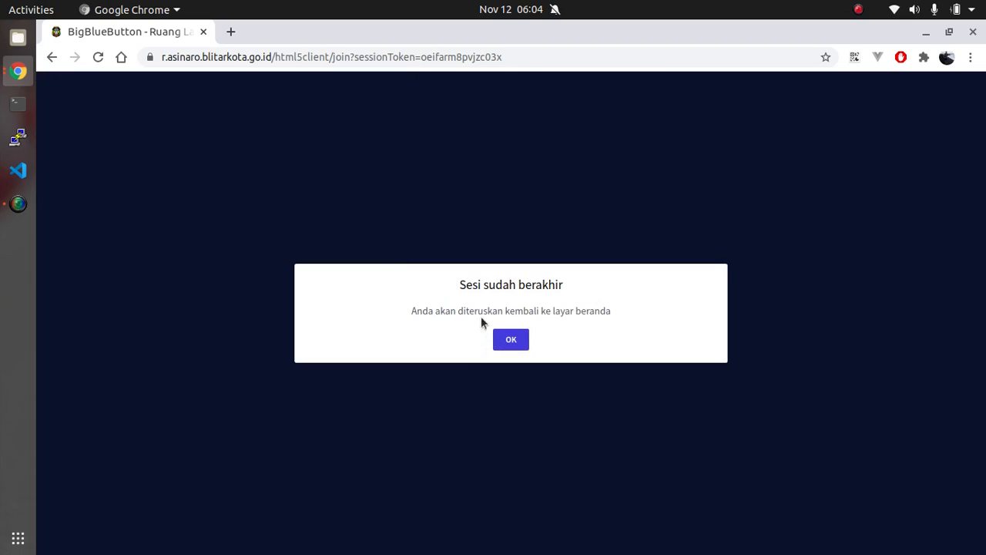
pyautogui.click(515, 337)
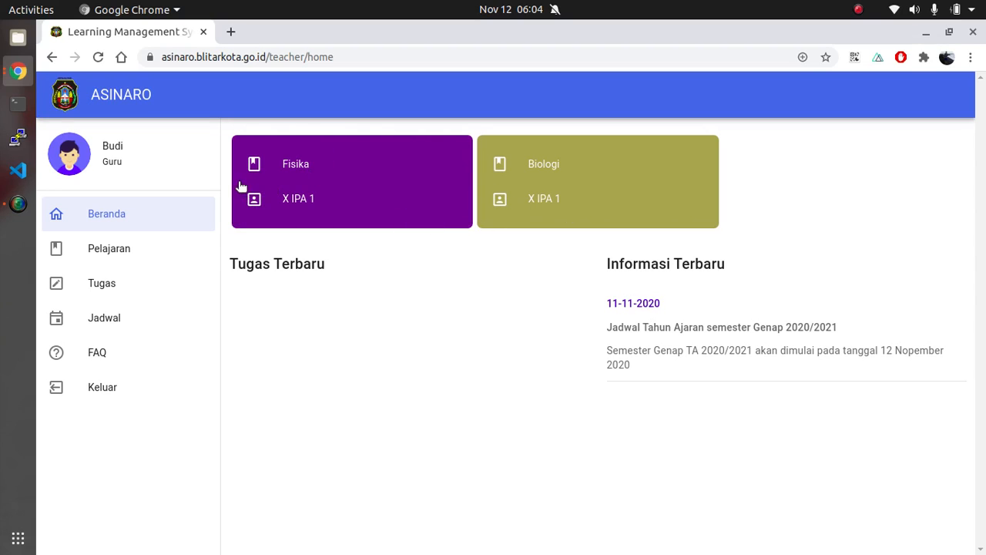
# Reopen the Biologi lesson and examine the number of students present in its attendance recap
pyautogui.click(615, 181)
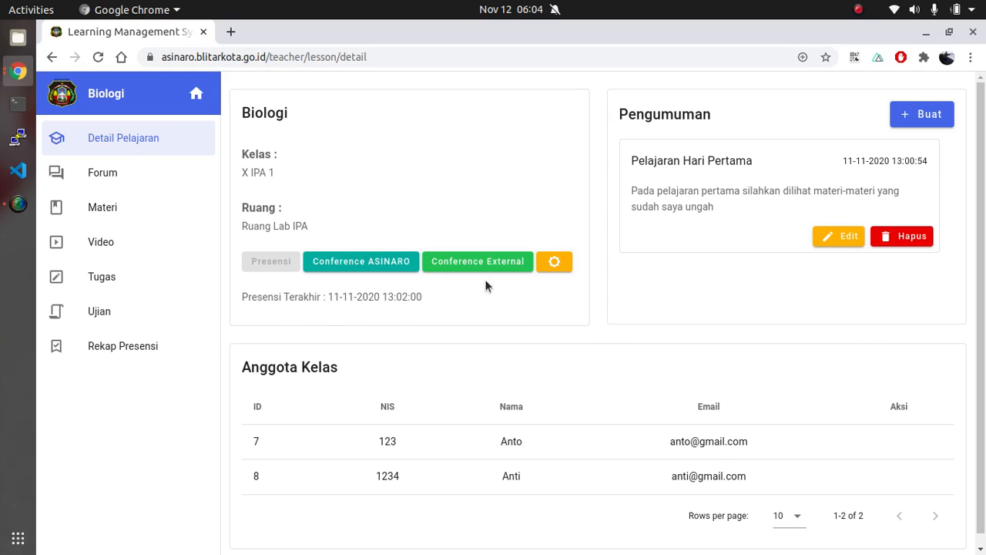
pyautogui.click(117, 348)
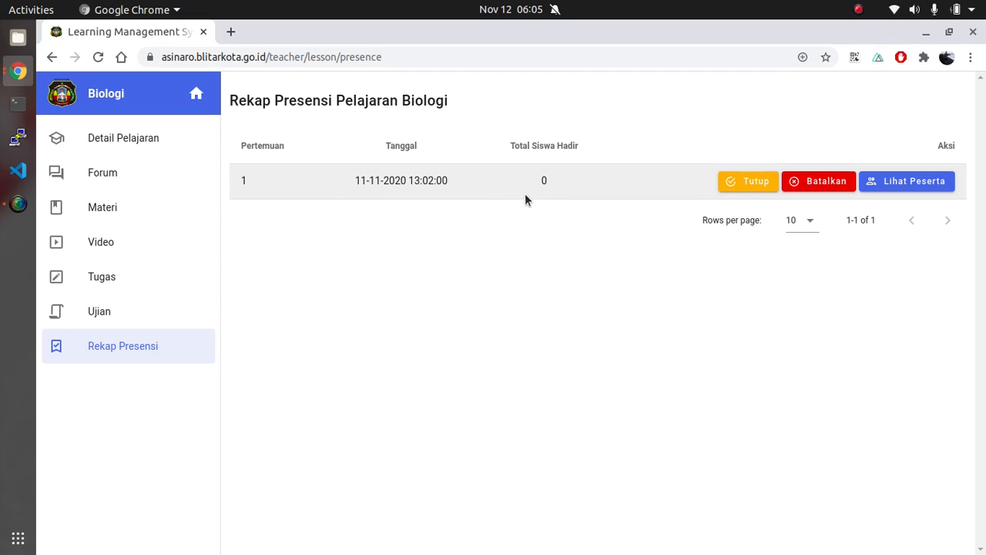
pyautogui.moveTo(534, 178); pyautogui.dragTo(551, 178)
pyautogui.click(551, 177)
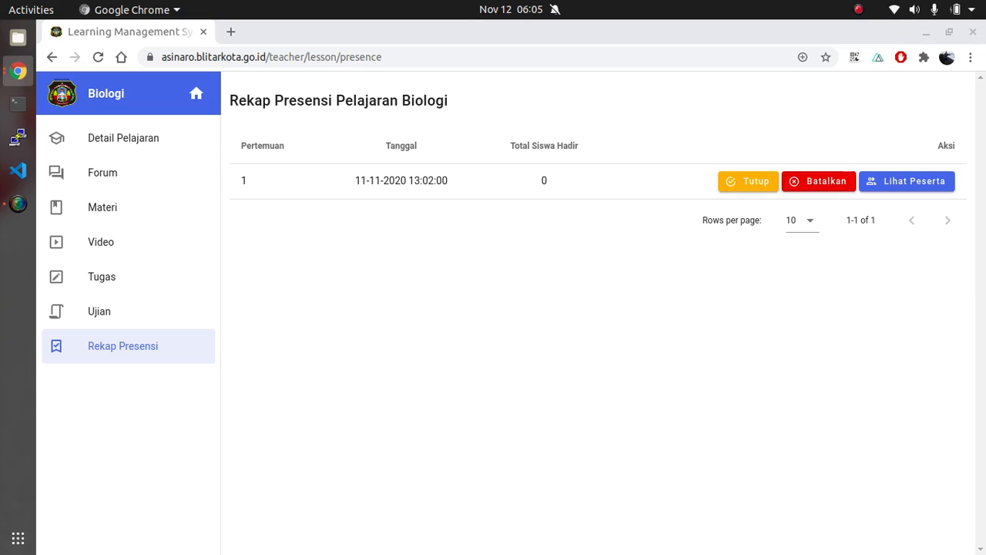
# Open a new browser window and move it off the current screen
pyautogui.hotkey('ctrl', 'n')
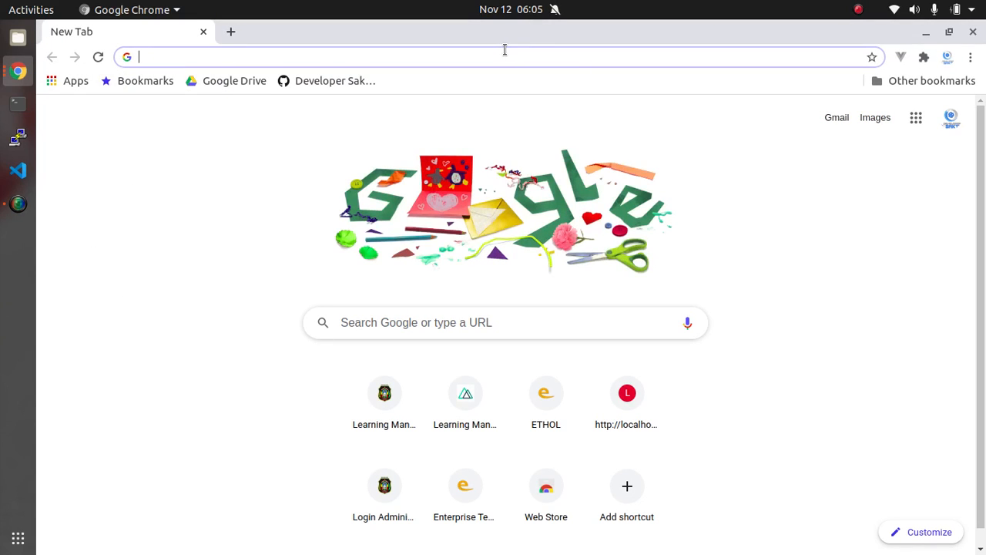
pyautogui.moveTo(505, 30); pyautogui.dragTo(801, 554)
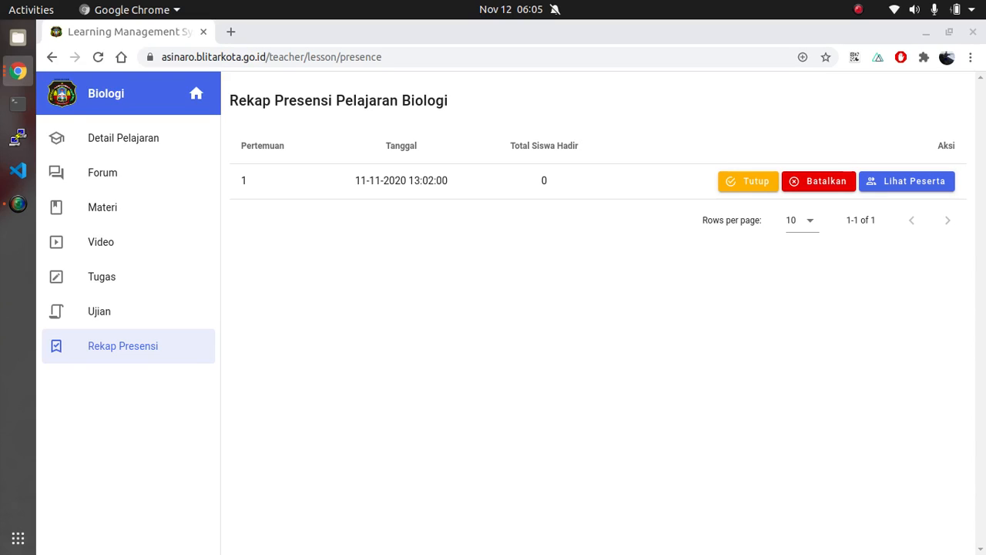
# Reload the Biologi attendance recap and examine the attendance time in the list of students recorded as present
pyautogui.click(98, 57)
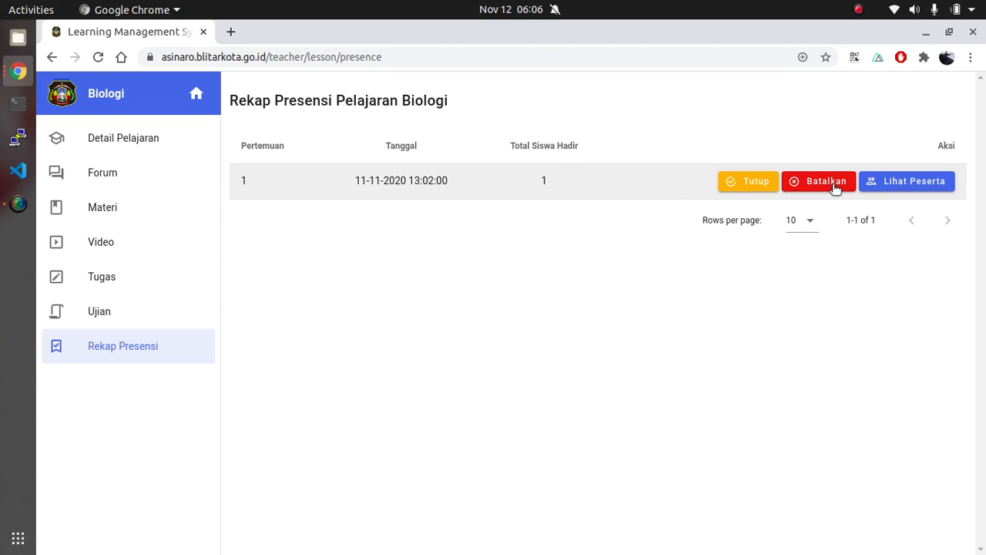
pyautogui.click(921, 185)
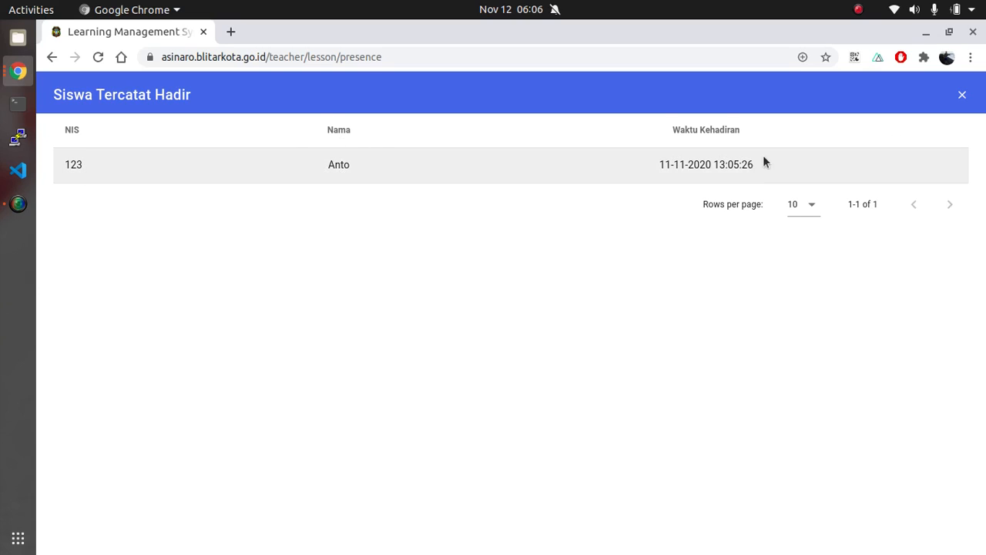
pyautogui.moveTo(656, 168); pyautogui.dragTo(781, 159)
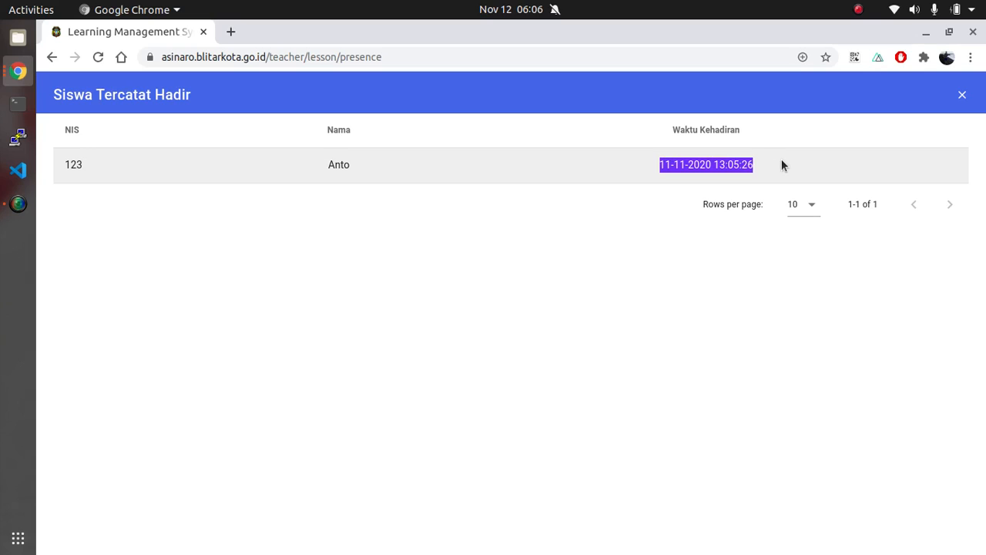
pyautogui.click(781, 159)
pyautogui.click(965, 95)
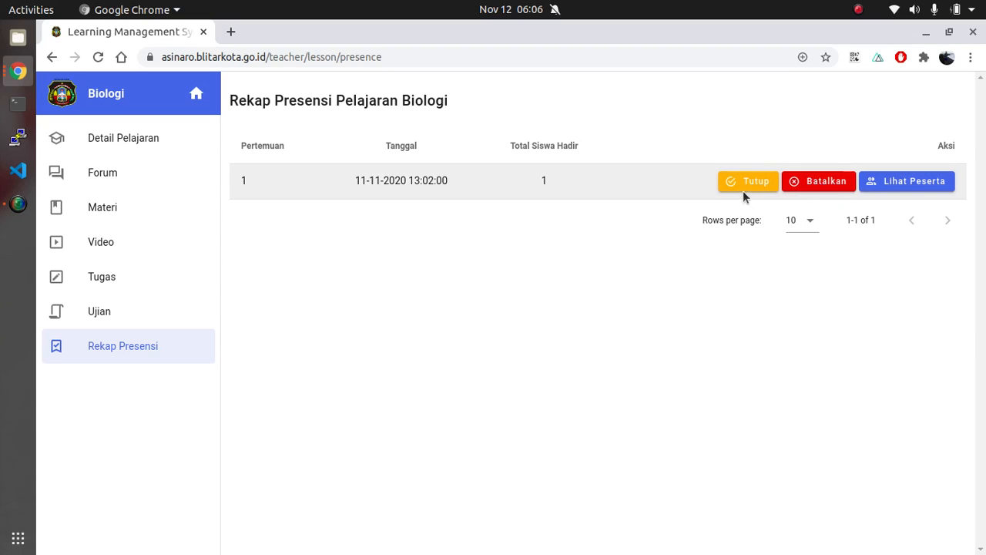
# Visit the Fisika lesson's detail page by way of Beranda to examine its attendance controls, and return to the Biologi lesson
pyautogui.click(121, 139)
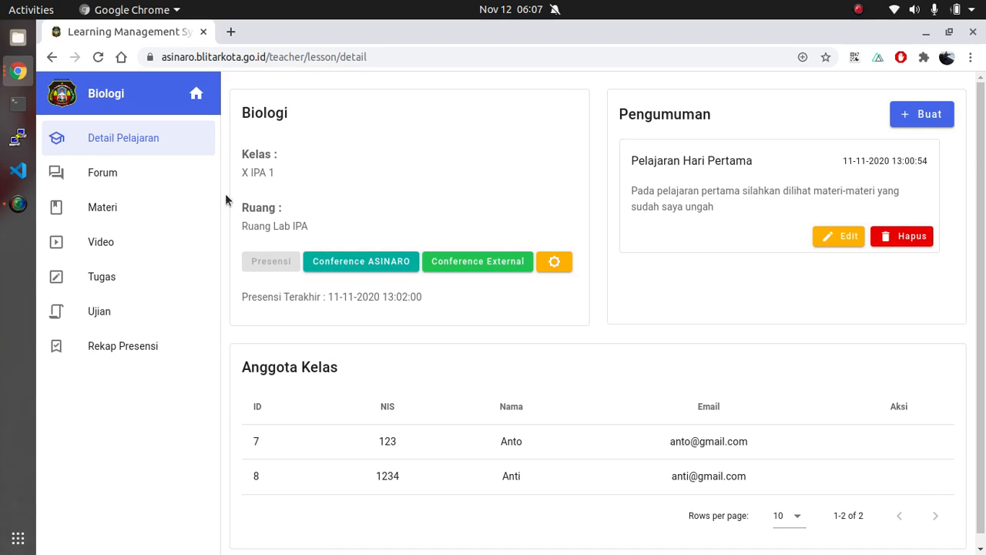
pyautogui.click(196, 94)
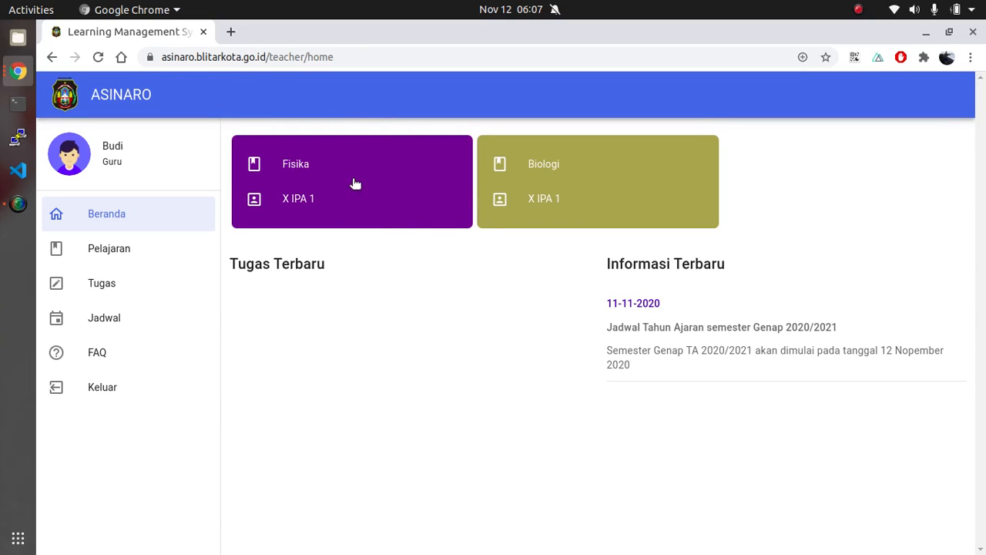
pyautogui.click(354, 182)
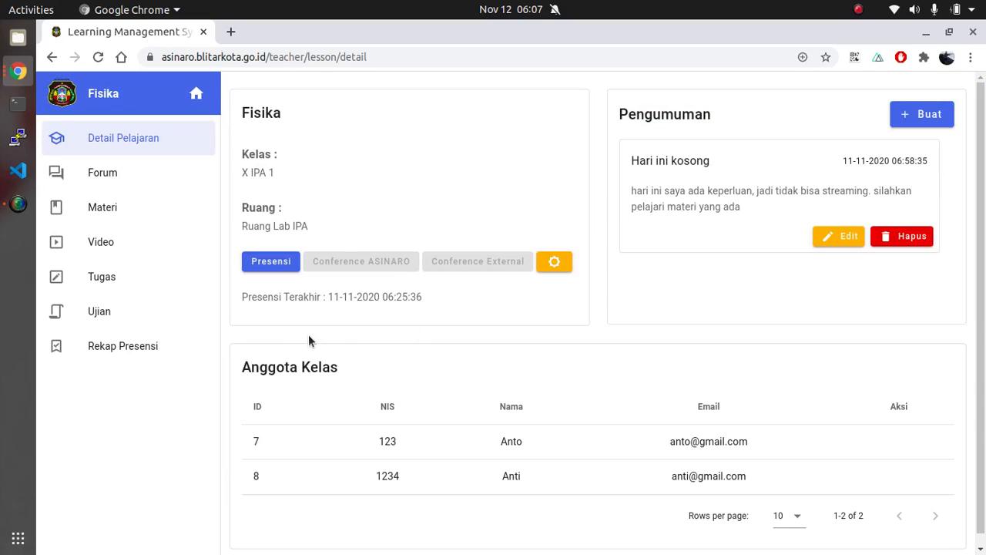
pyautogui.click(279, 263)
pyautogui.click(196, 93)
pyautogui.click(547, 235)
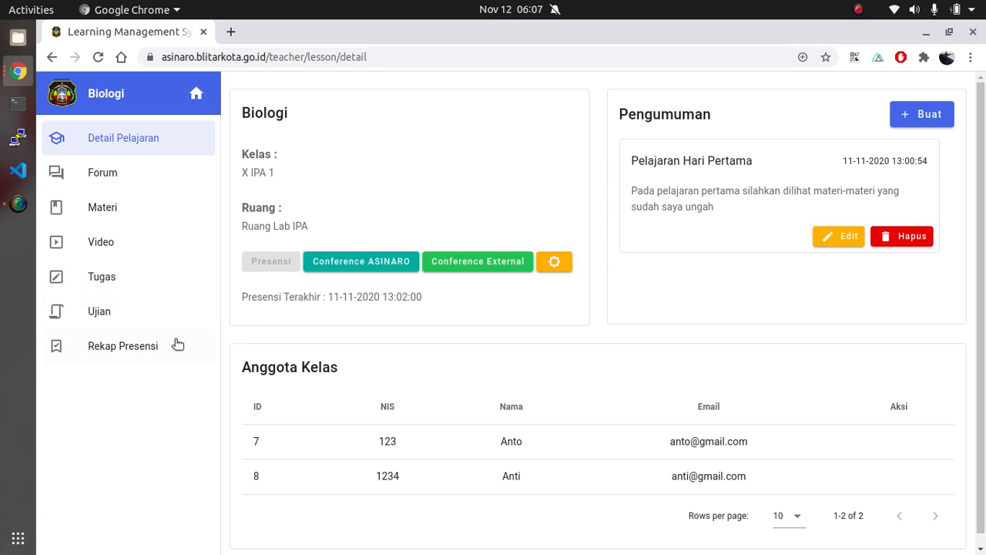
pyautogui.click(104, 351)
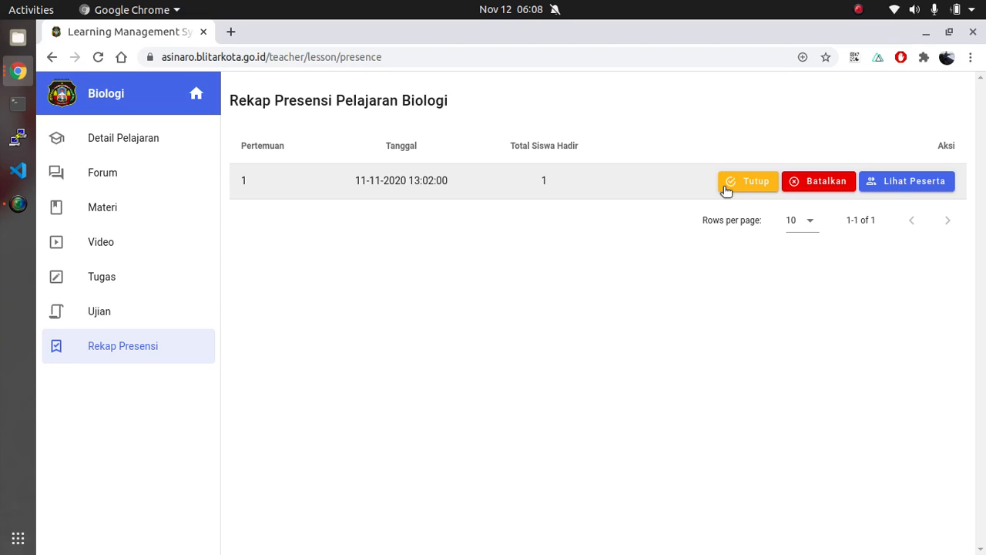
pyautogui.click(164, 138)
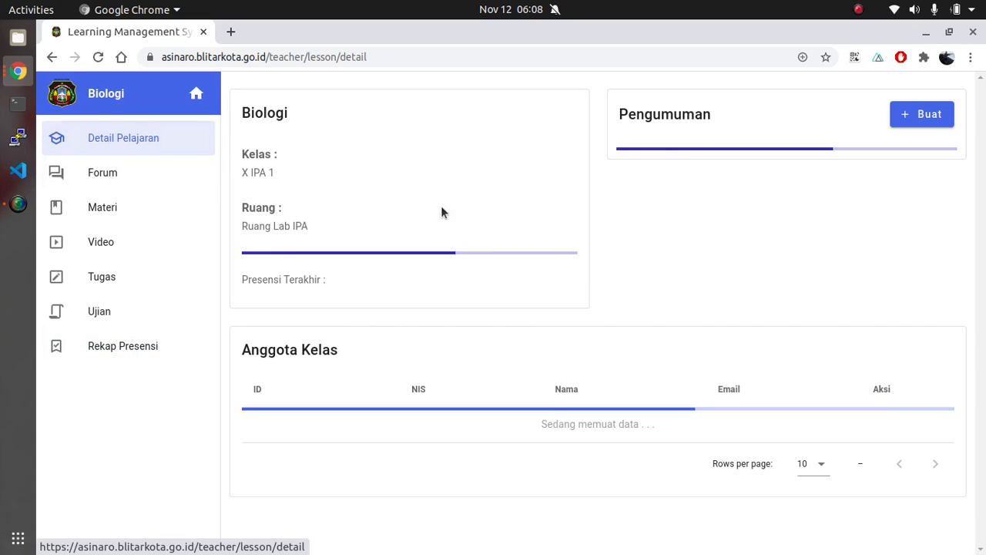
pyautogui.click(142, 346)
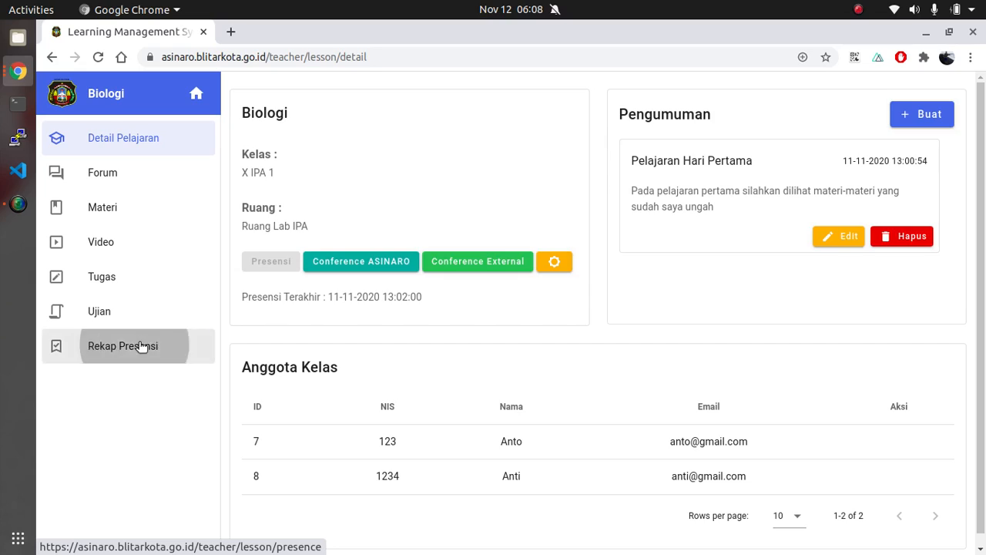
pyautogui.click(754, 184)
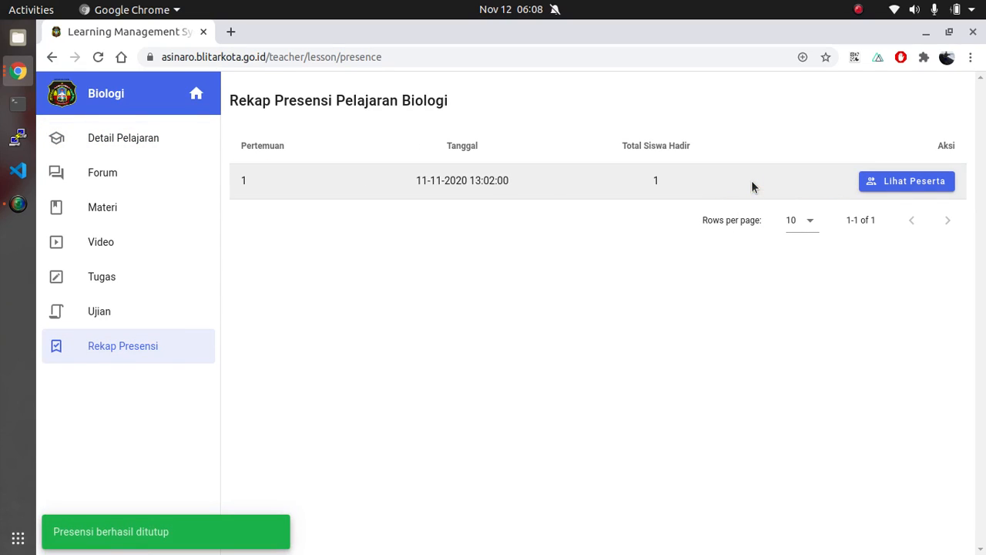
# Start another attendance session from the Biologi lesson details
pyautogui.click(118, 138)
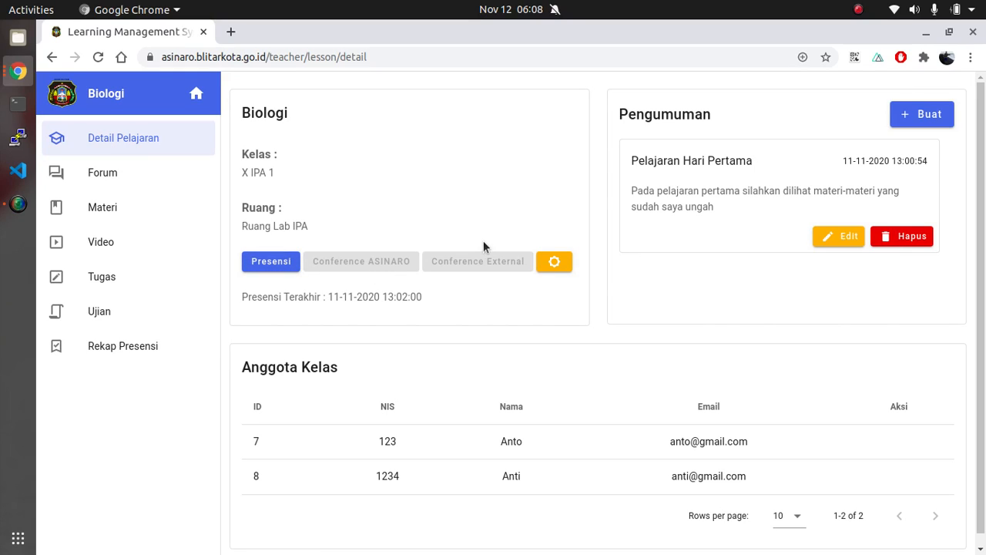
pyautogui.click(276, 264)
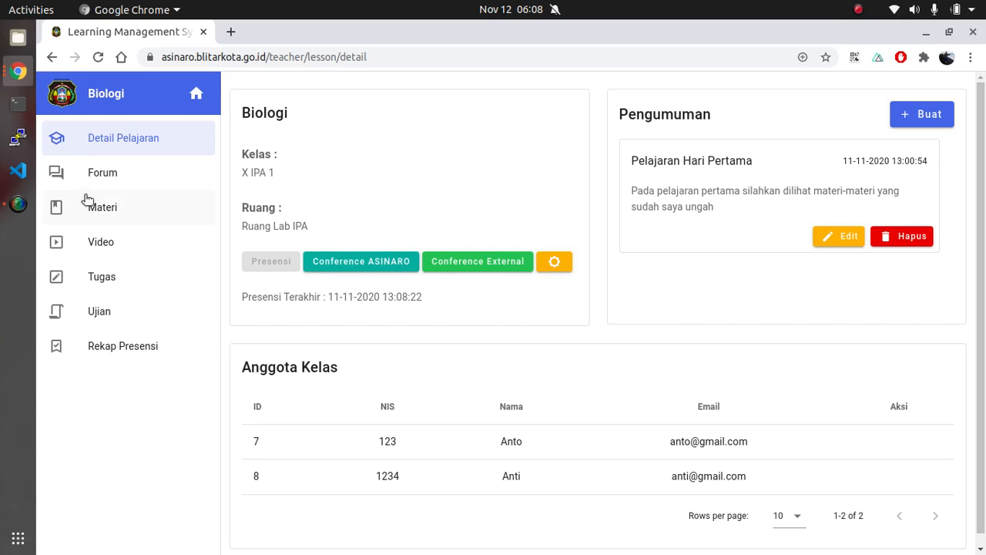
pyautogui.click(145, 347)
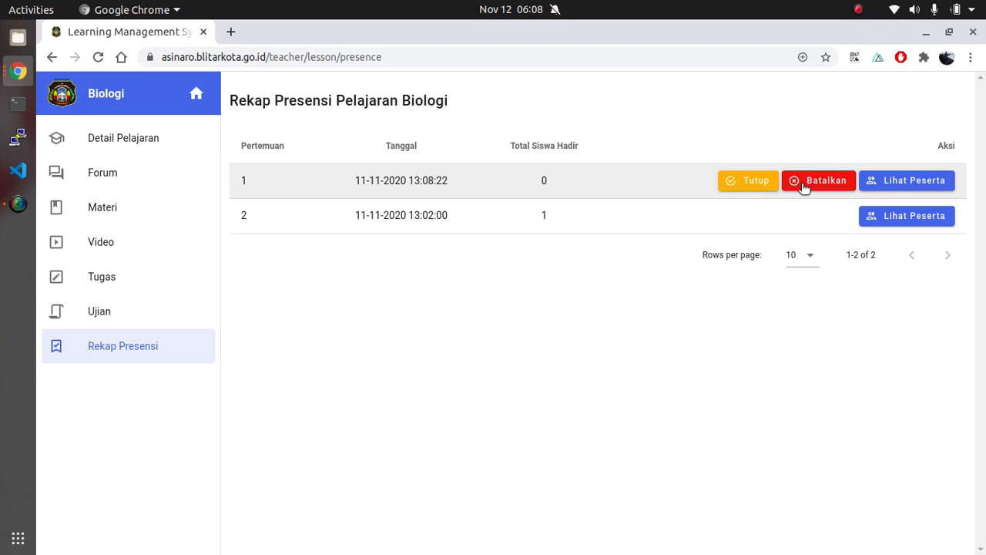
pyautogui.click(843, 185)
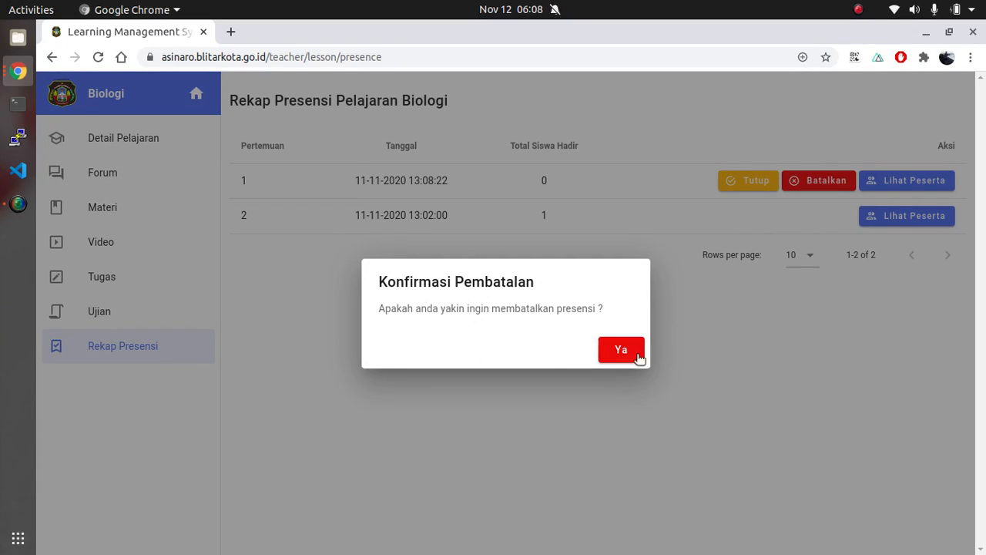
pyautogui.click(640, 350)
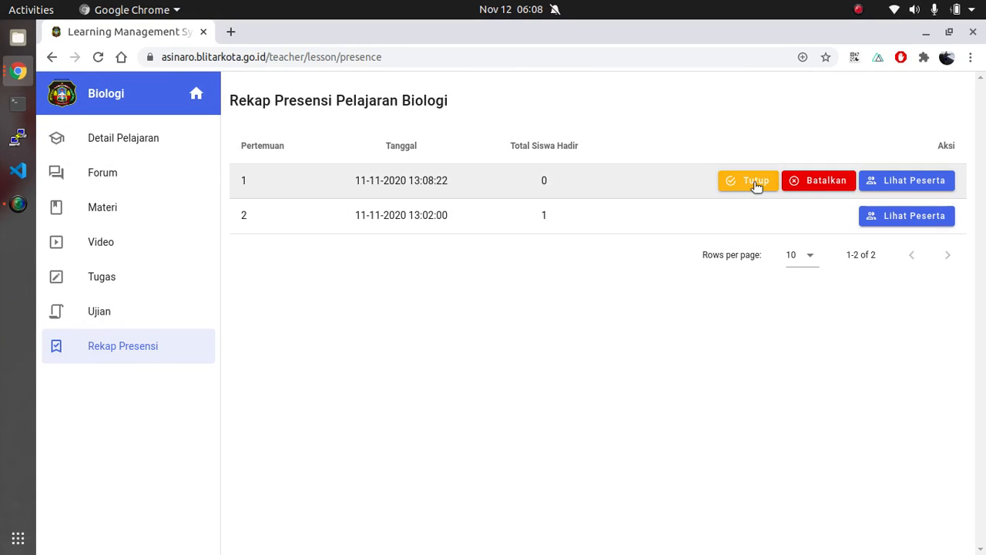
# Reopen the Biologi lesson from the home page and create the forum topic "Anatomi manusia"
pyautogui.click(201, 96)
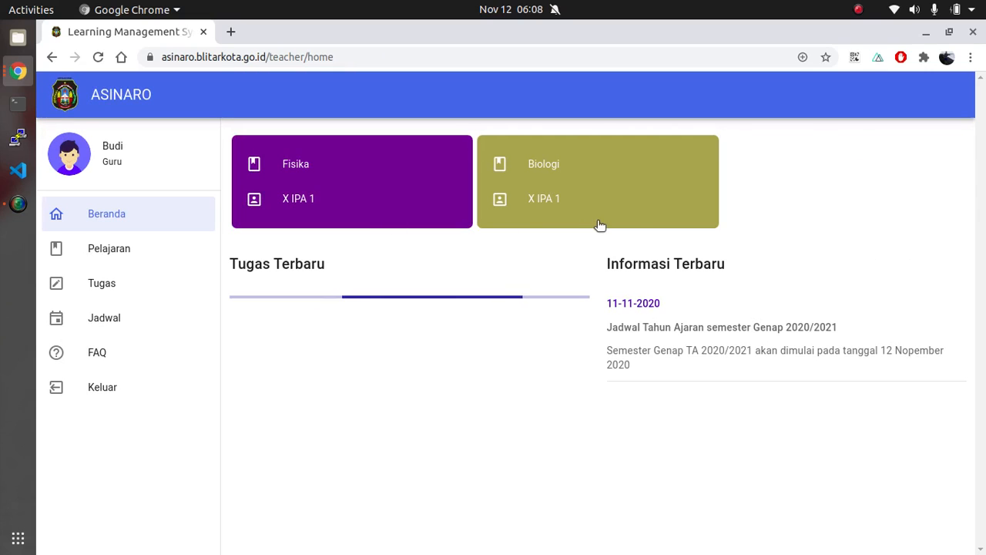
pyautogui.click(557, 198)
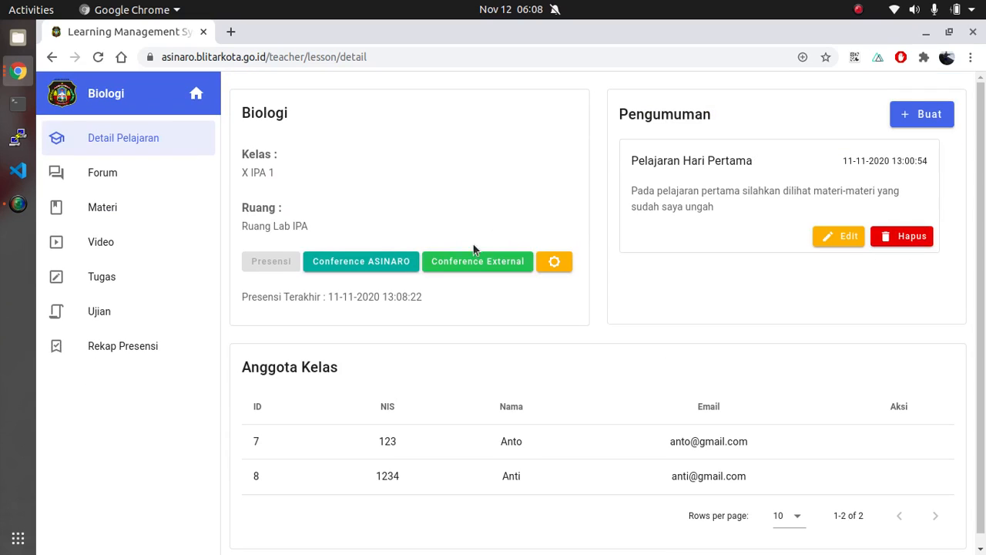
pyautogui.click(141, 176)
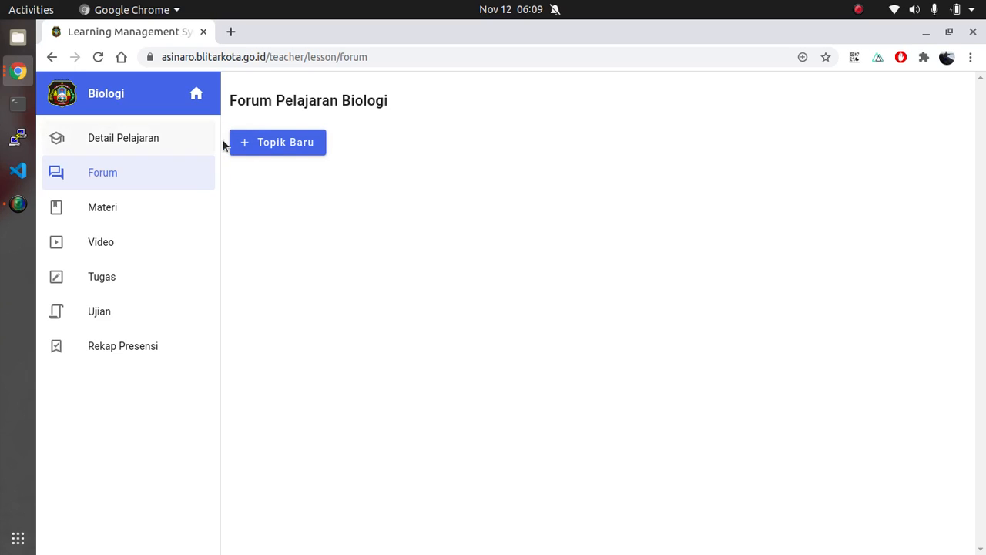
pyautogui.click(284, 143)
pyautogui.click(442, 285)
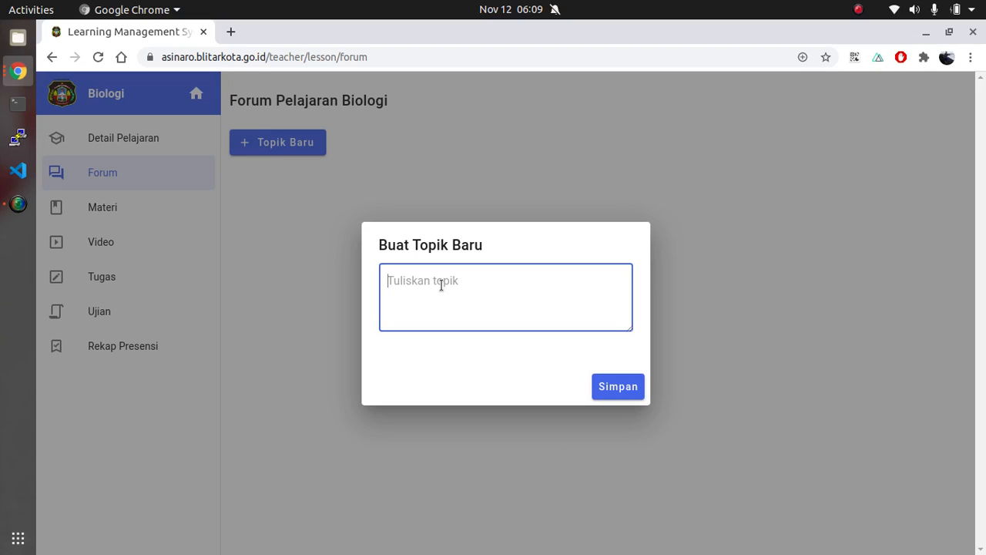
pyautogui.write('Anatomi manusia')
pyautogui.click(597, 391)
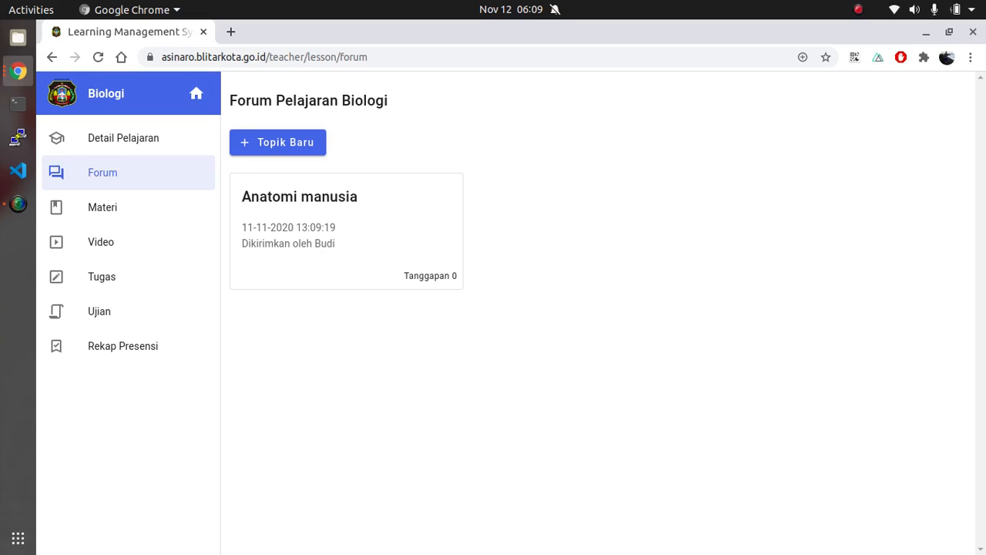
# Examine the response form of the Anatomi manusia topic, dismiss it unfilled and return to the forum's topic list
pyautogui.hotkey('alt', 'Tab')
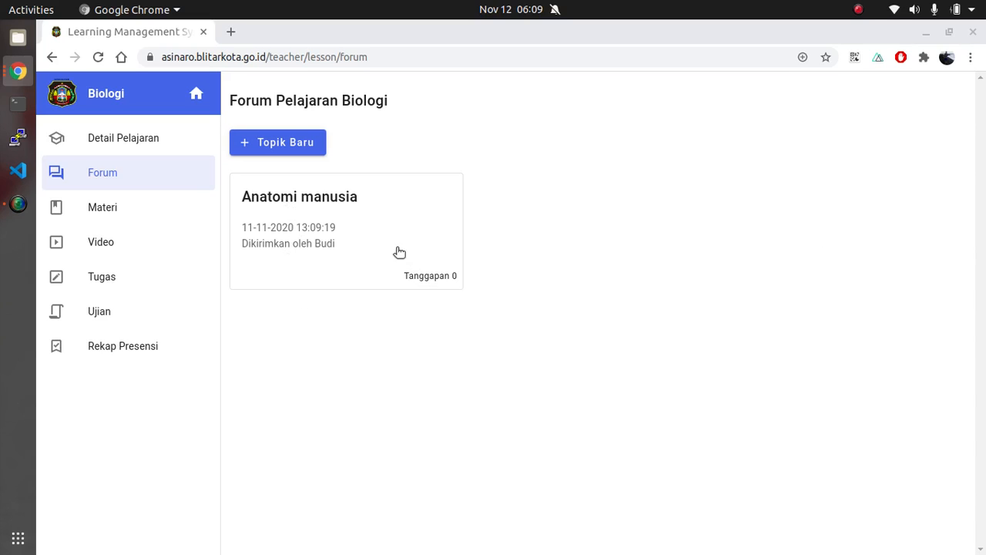
pyautogui.click(356, 245)
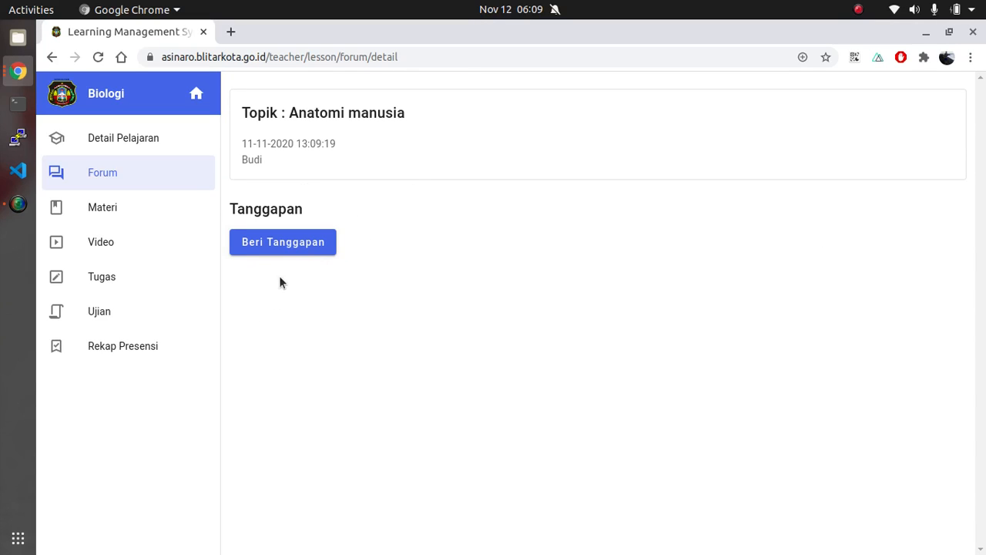
pyautogui.click(280, 245)
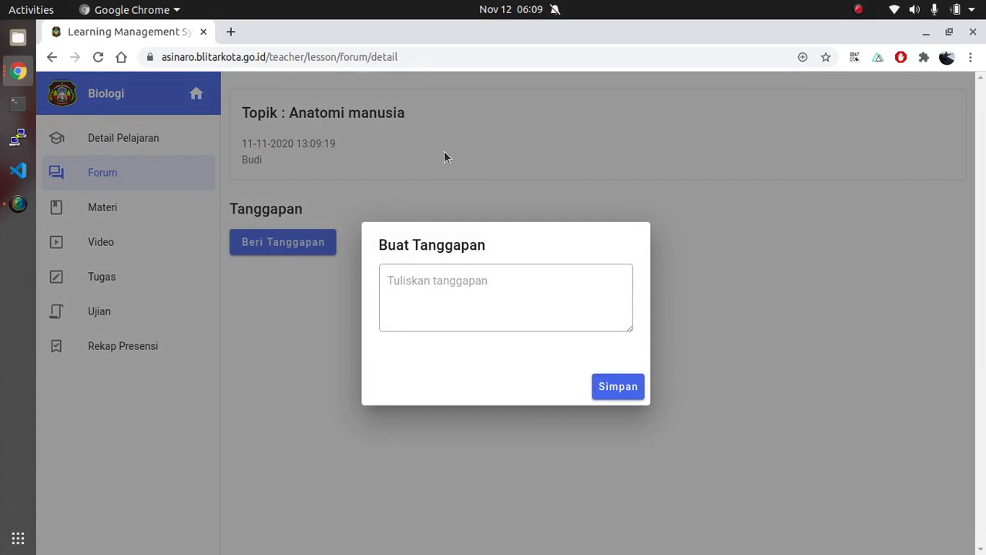
pyautogui.click(437, 162)
pyautogui.click(147, 170)
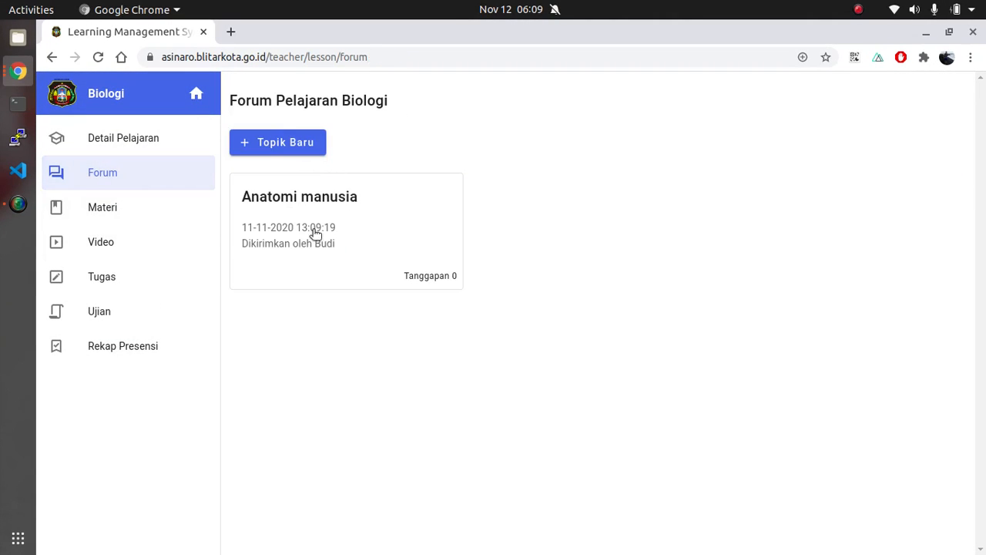
# Post the response "Bagaimana anatomi manusia ?" to the Anatomi manusia topic
pyautogui.click(362, 241)
pyautogui.click(308, 245)
pyautogui.click(440, 301)
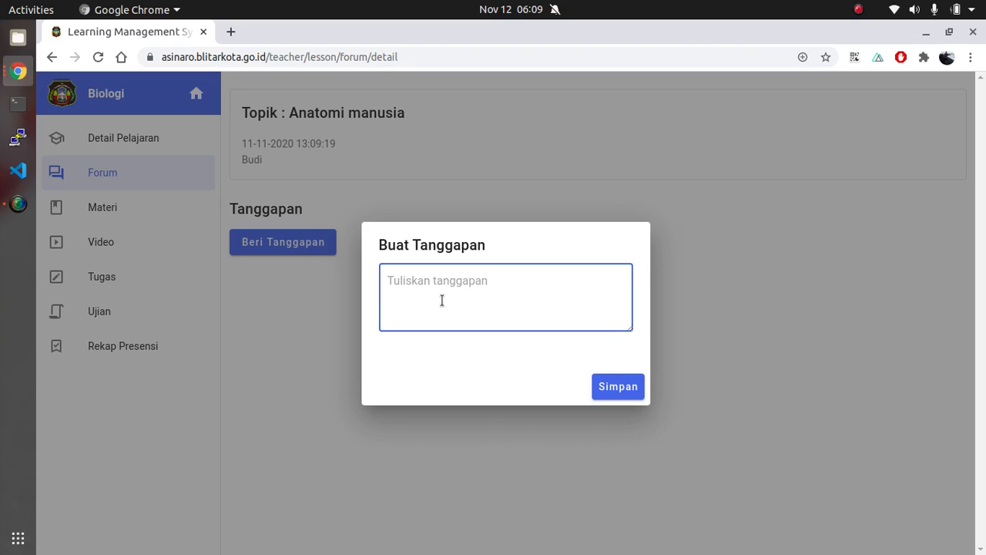
pyautogui.write('Bagaimana')
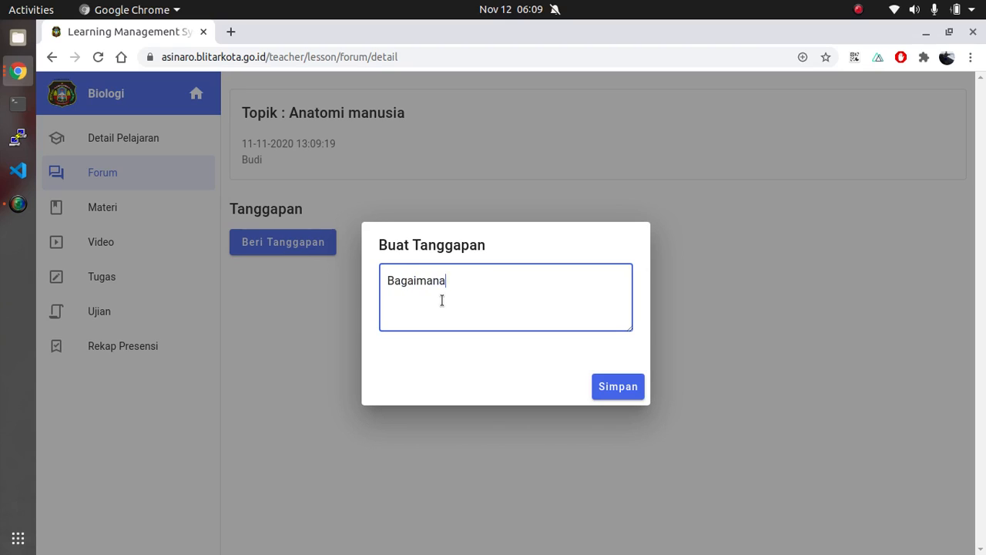
pyautogui.write(' anatomi manusia ?')
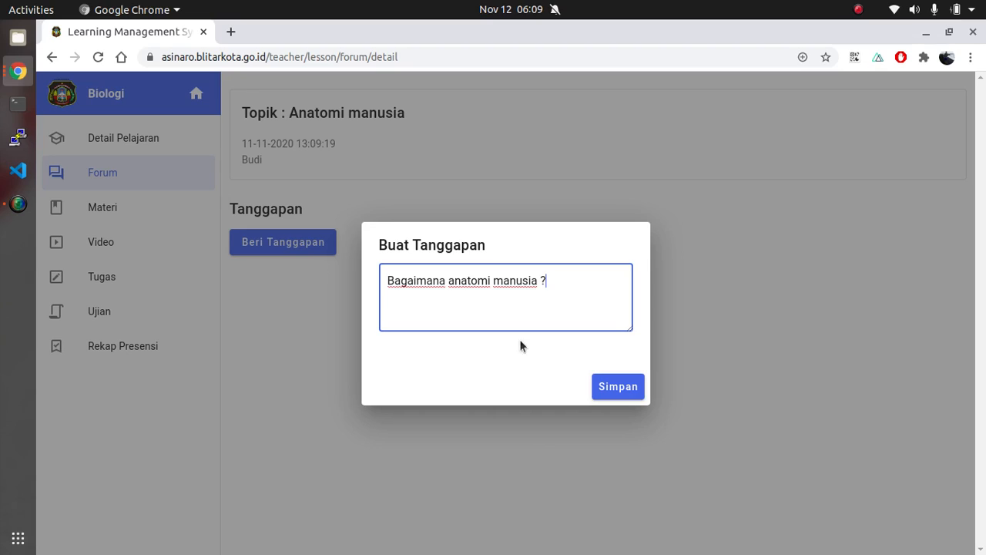
pyautogui.click(620, 390)
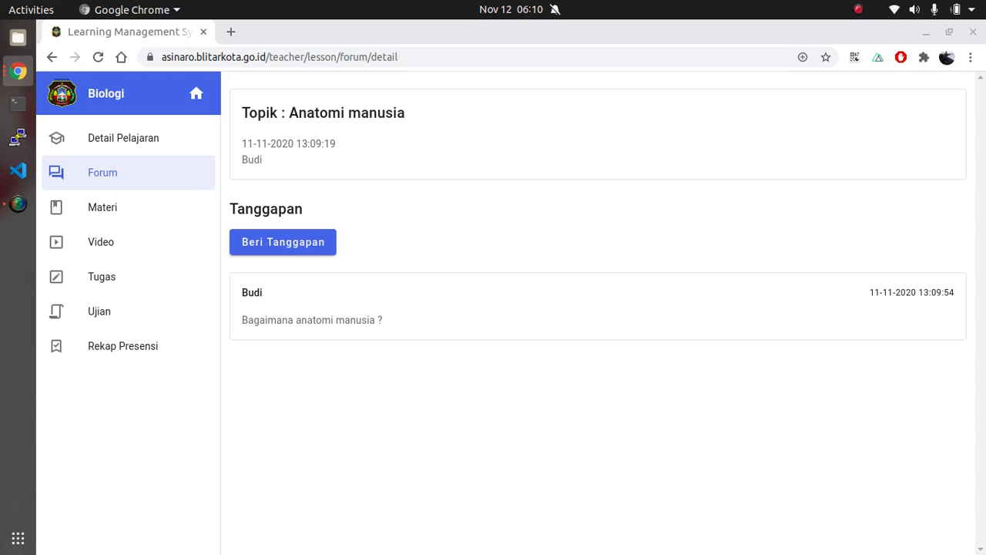
# Refresh the Anatomi manusia discussion to check for new responses, and return to the forum's topic list
pyautogui.click(95, 57)
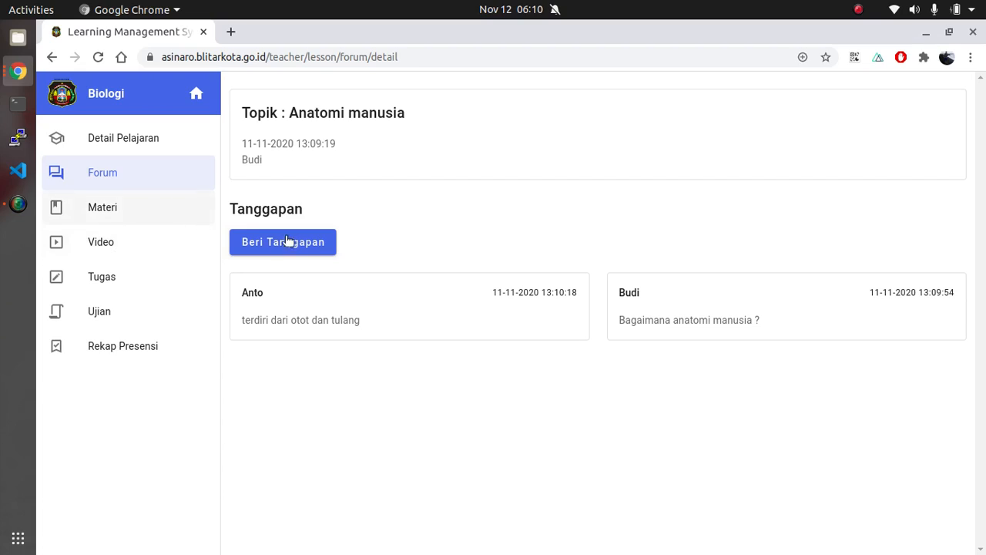
pyautogui.hotkey('alt', 'Tab')
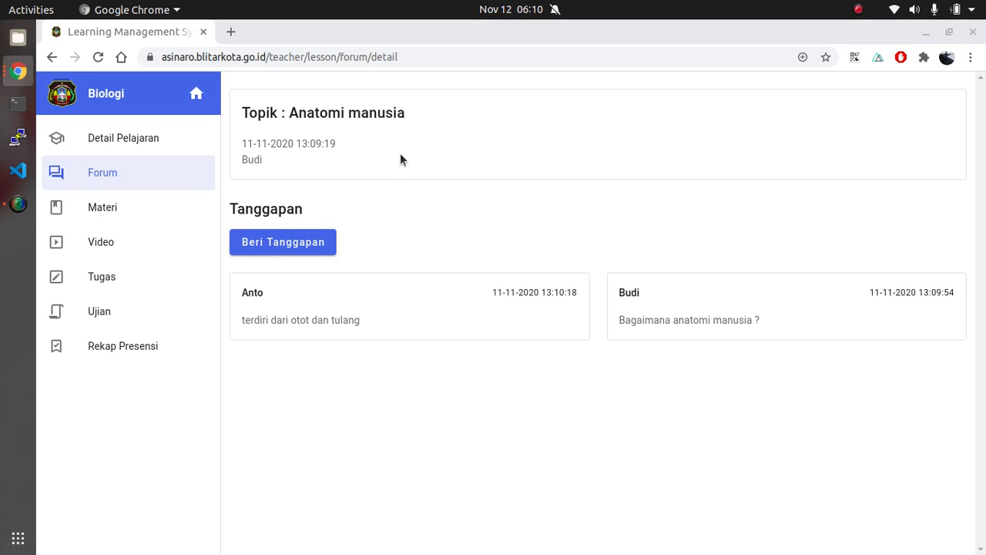
pyautogui.click(118, 166)
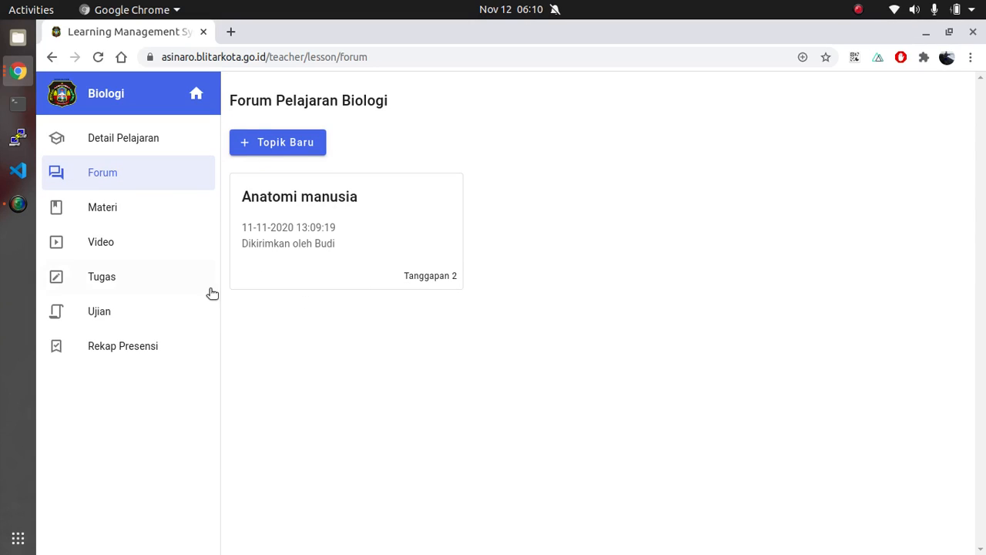
# Upload TugasKedinasanNewNormal.pdf from Downloads to the Biologi lesson's materials with the title "Materi 01"
pyautogui.click(129, 206)
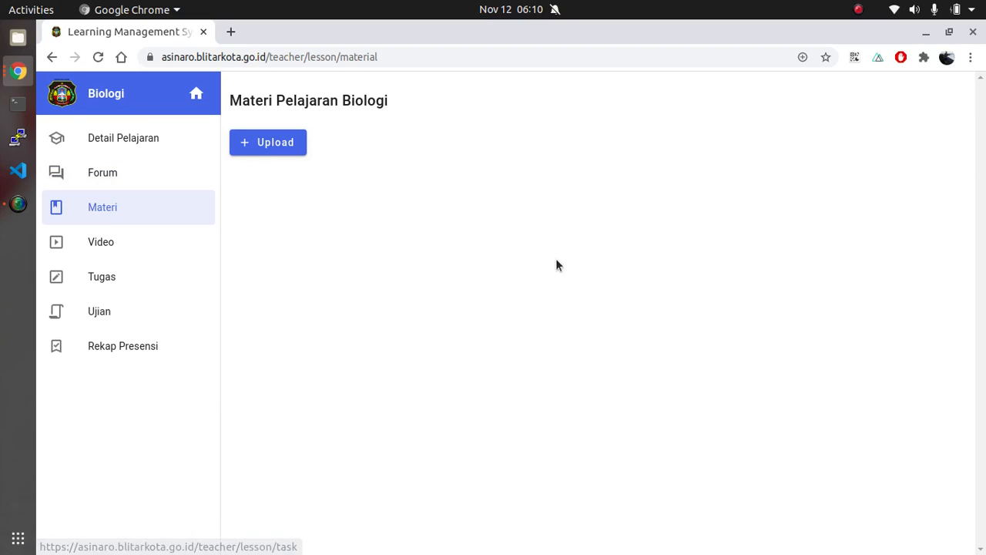
pyautogui.click(283, 148)
pyautogui.click(451, 265)
pyautogui.write('Matero')
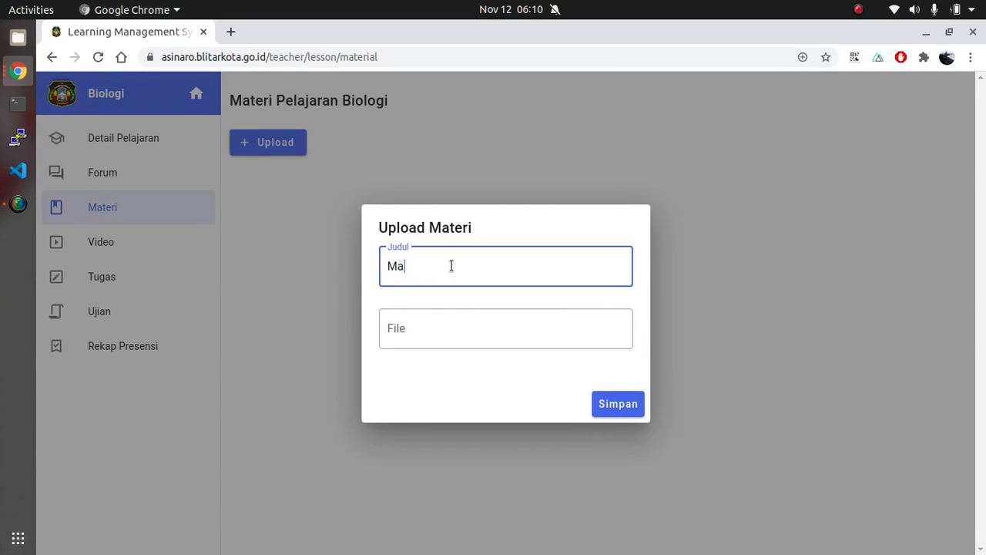
pyautogui.press('BackSpace')
pyautogui.press('BackSpace')
pyautogui.write('i 01')
pyautogui.click(439, 317)
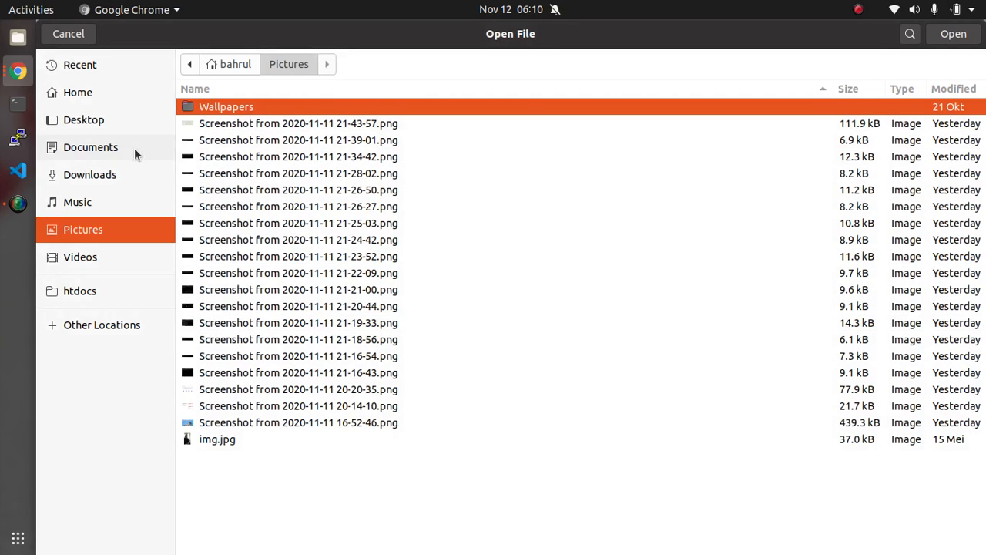
pyautogui.click(93, 182)
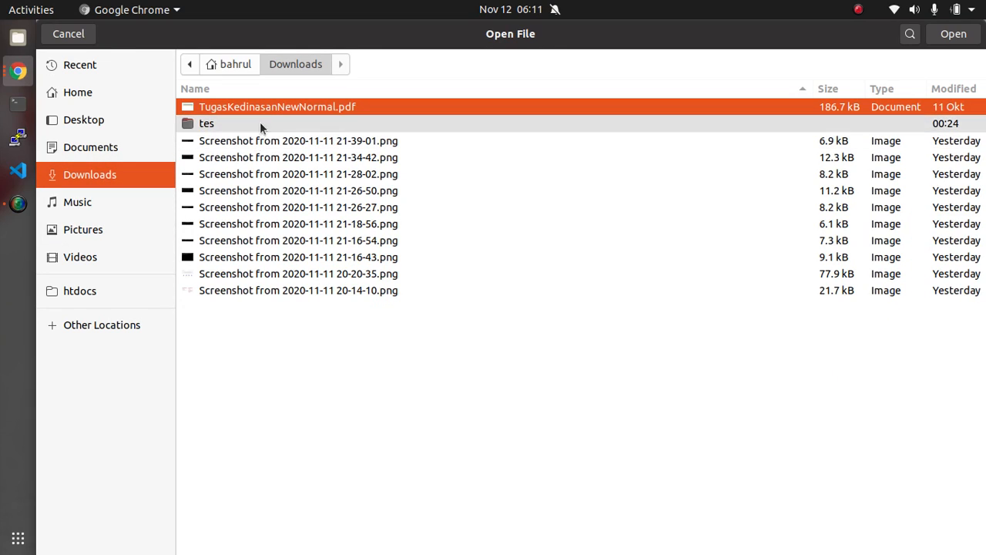
pyautogui.click(944, 35)
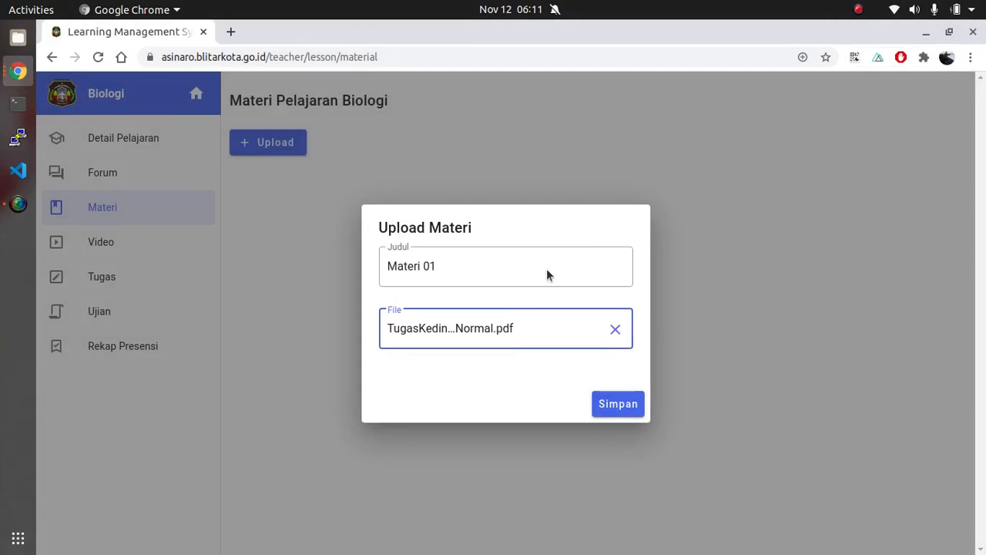
pyautogui.click(624, 404)
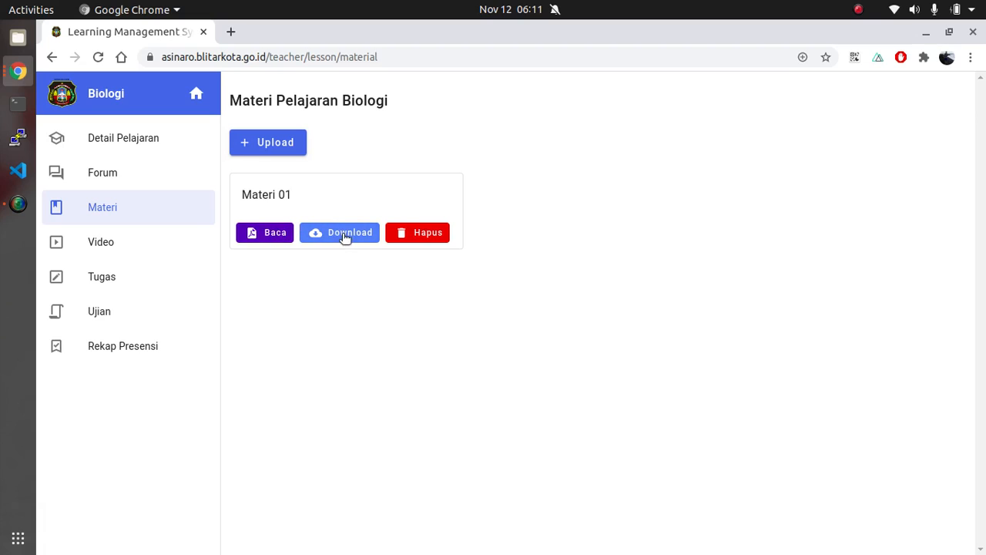
# View the Materi 01 document in the browser, and download a copy of it
pyautogui.click(273, 238)
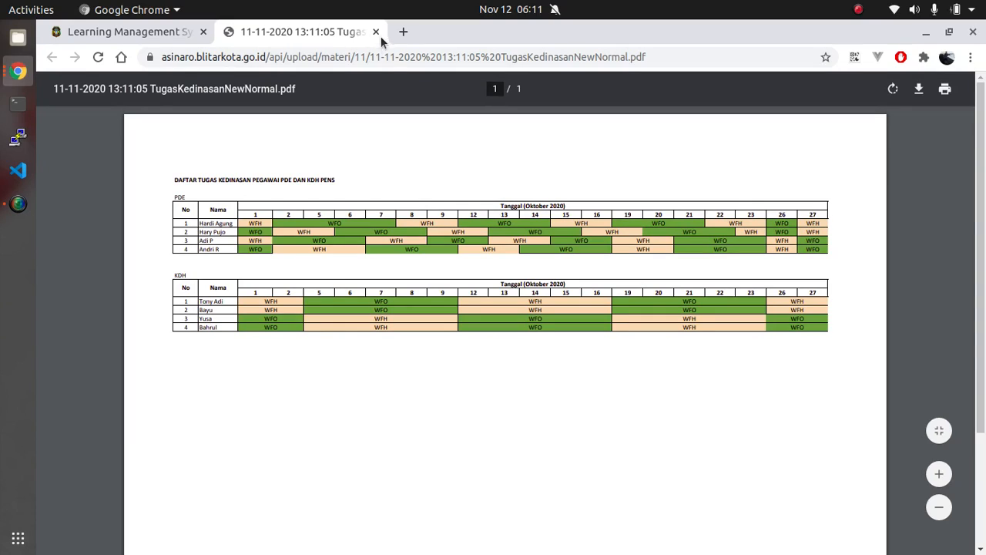
pyautogui.click(375, 32)
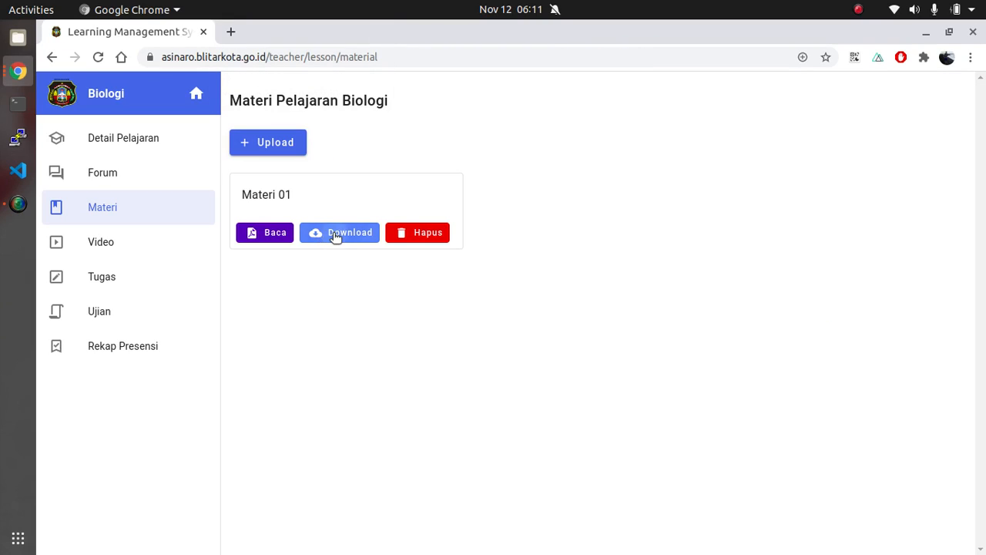
pyautogui.click(336, 233)
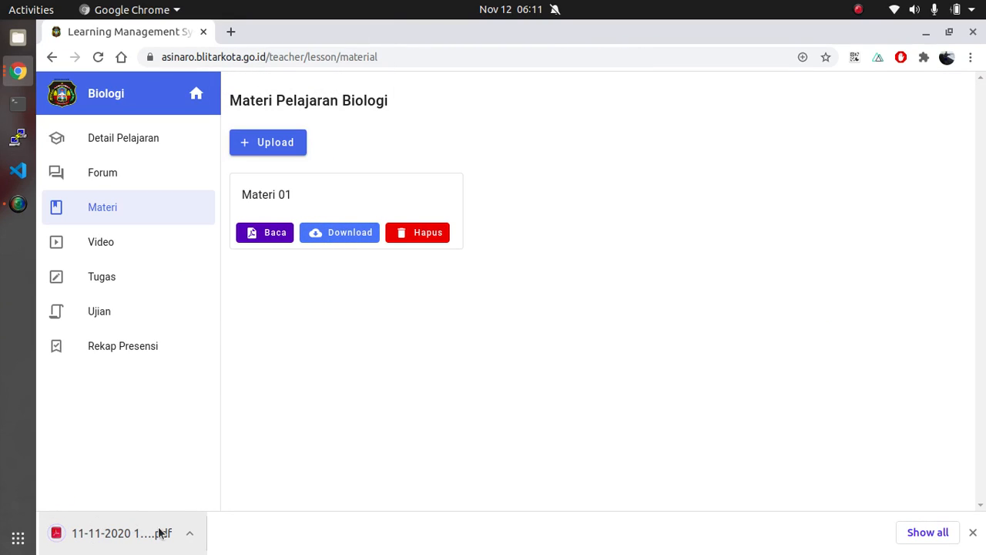
pyautogui.click(972, 532)
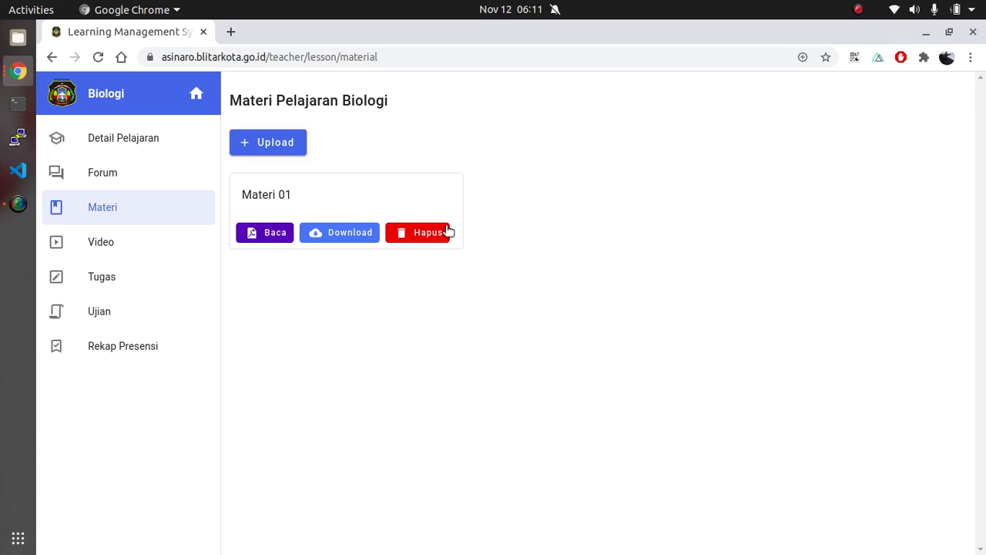
# Bring up the deletion confirmation for Materi 01 and dismiss it without deleting the material
pyautogui.click(447, 232)
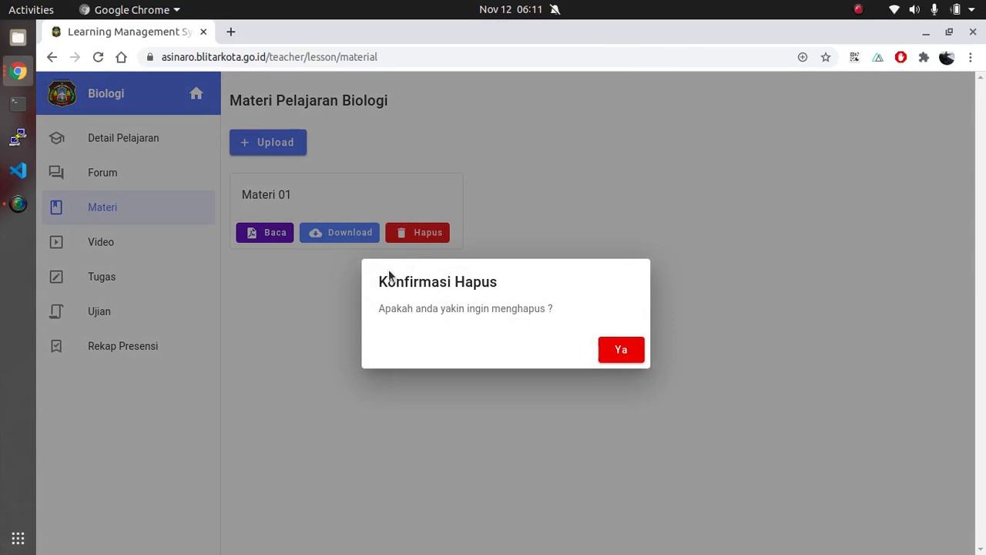
pyautogui.click(739, 301)
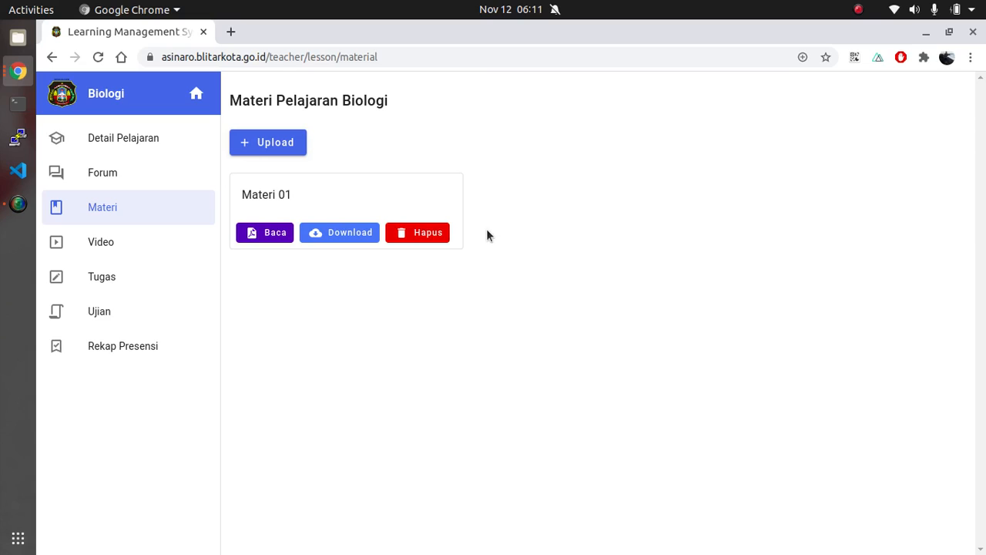
# Start a new learning video for the Biologi lesson and give it the title "Anatomi Manusia"
pyautogui.click(133, 242)
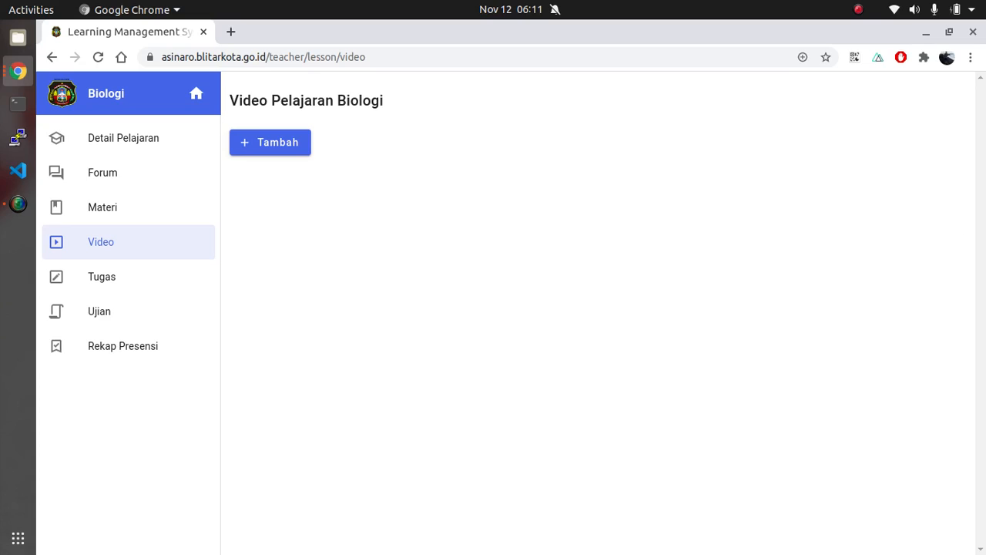
pyautogui.hotkey('alt', 'Tab')
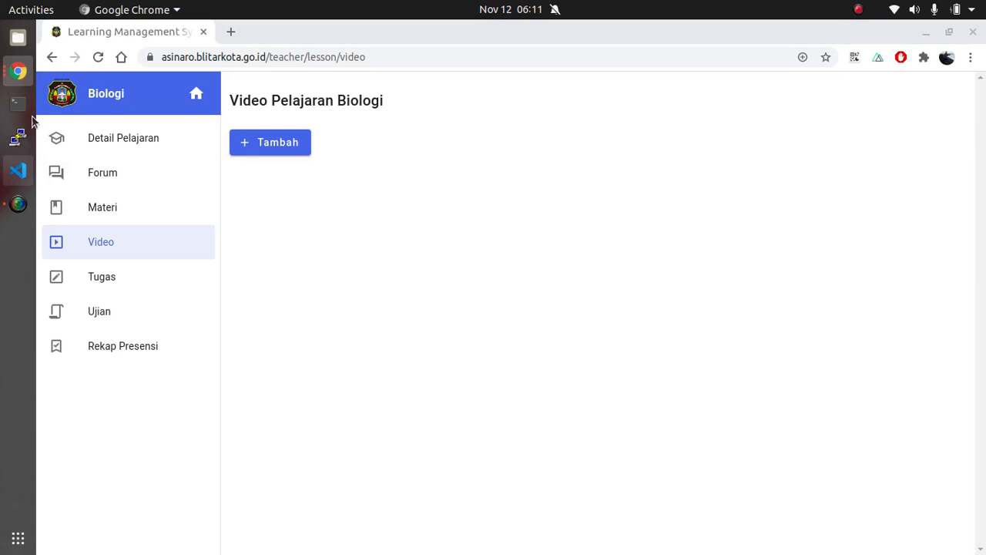
pyautogui.click(280, 149)
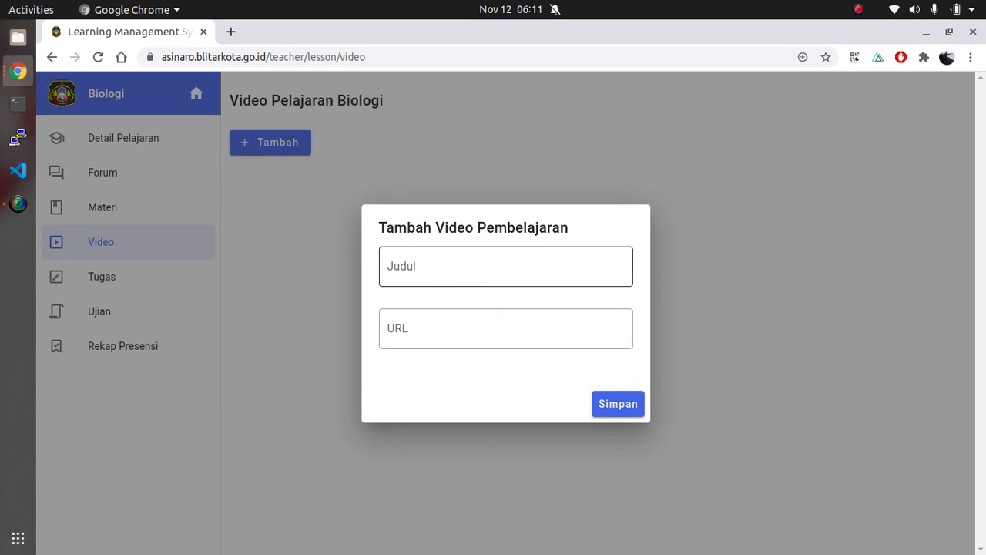
pyautogui.hotkey('alt', 'Tab')
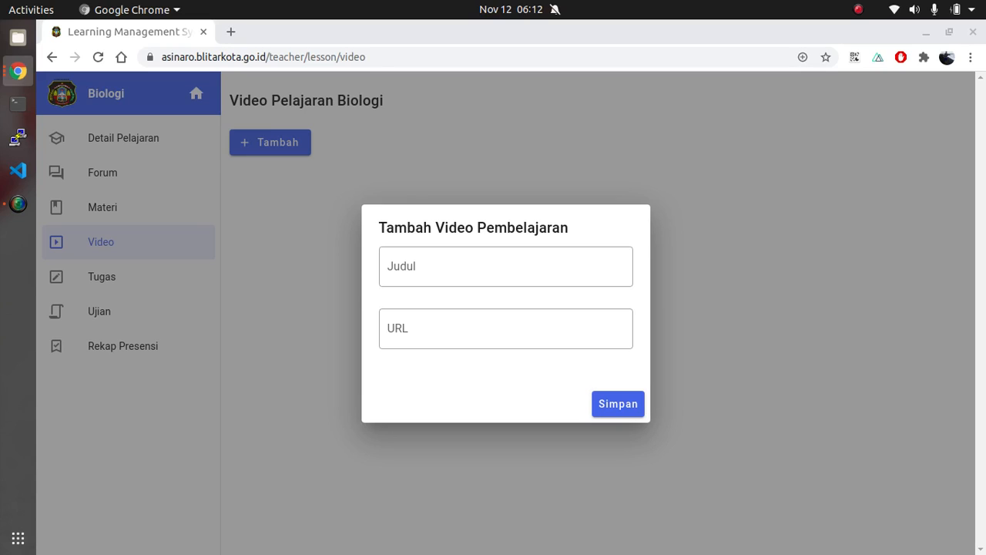
pyautogui.click(415, 270)
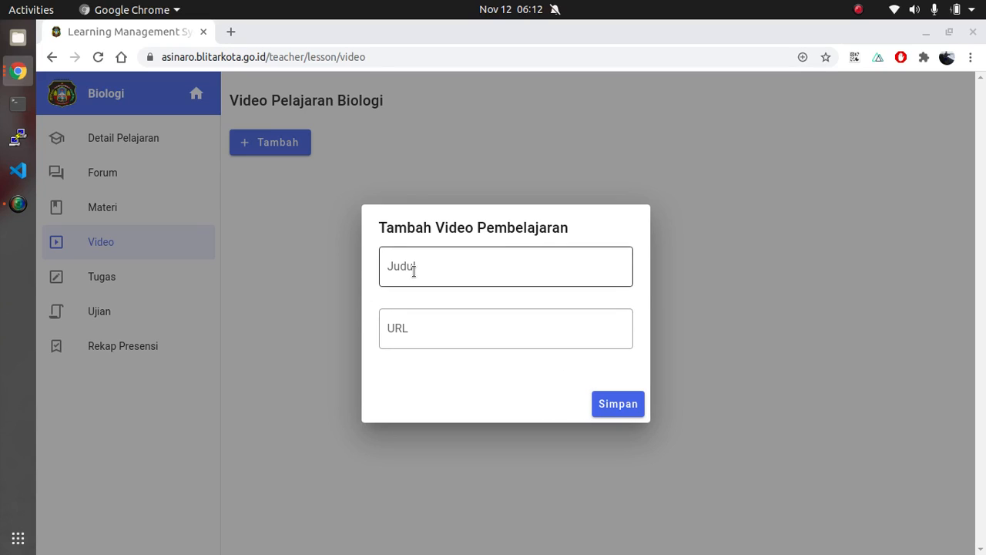
pyautogui.write('An')
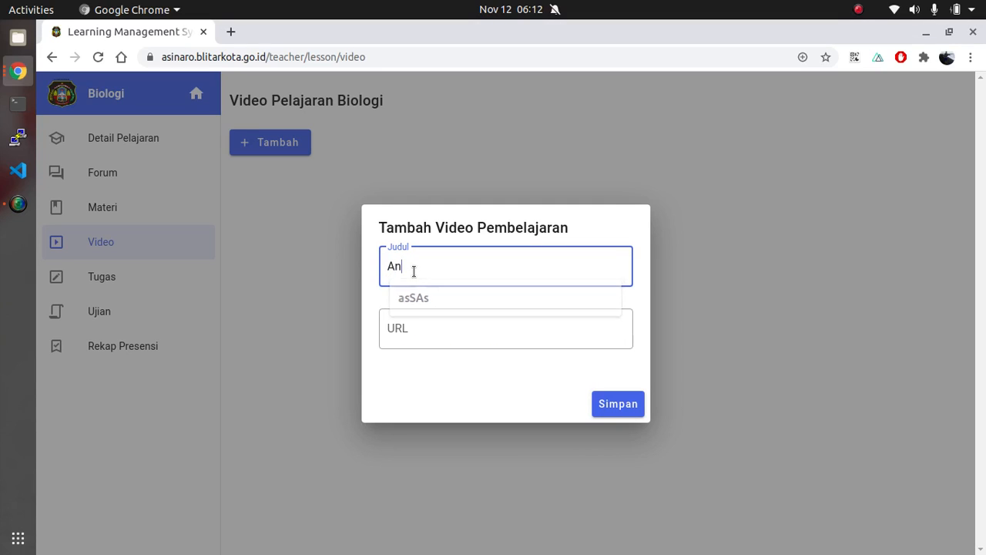
pyautogui.write('anoti')
pyautogui.press('BackSpace')
pyautogui.press('BackSpace')
pyautogui.press('BackSpace')
pyautogui.press('BackSpace')
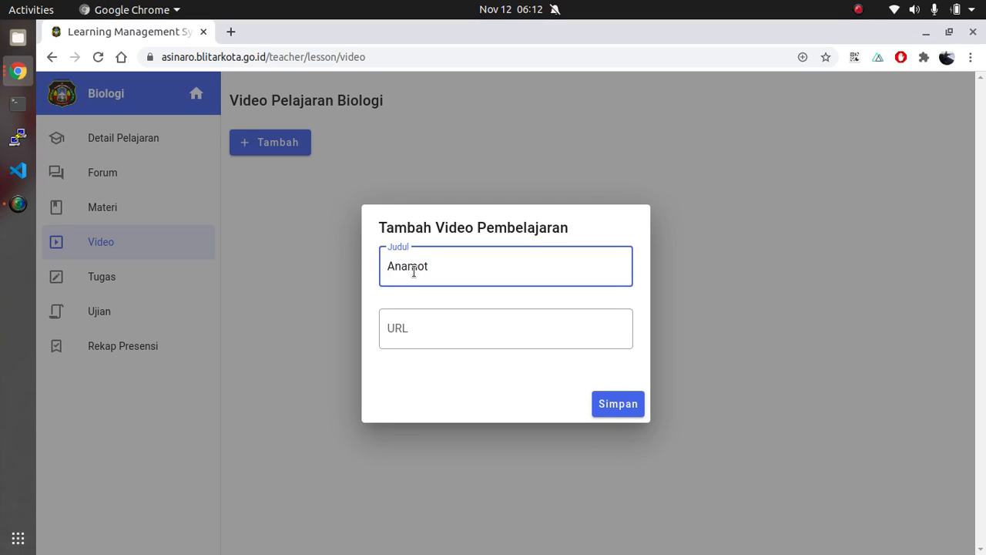
pyautogui.write('tomi manusia')
pyautogui.press('BackSpace')
pyautogui.press('BackSpace')
pyautogui.press('BackSpace')
pyautogui.press('BackSpace')
pyautogui.press('BackSpace')
pyautogui.press('BackSpace')
pyautogui.press('BackSpace')
pyautogui.write('MA')
pyautogui.press('BackSpace')
pyautogui.write('anusia')
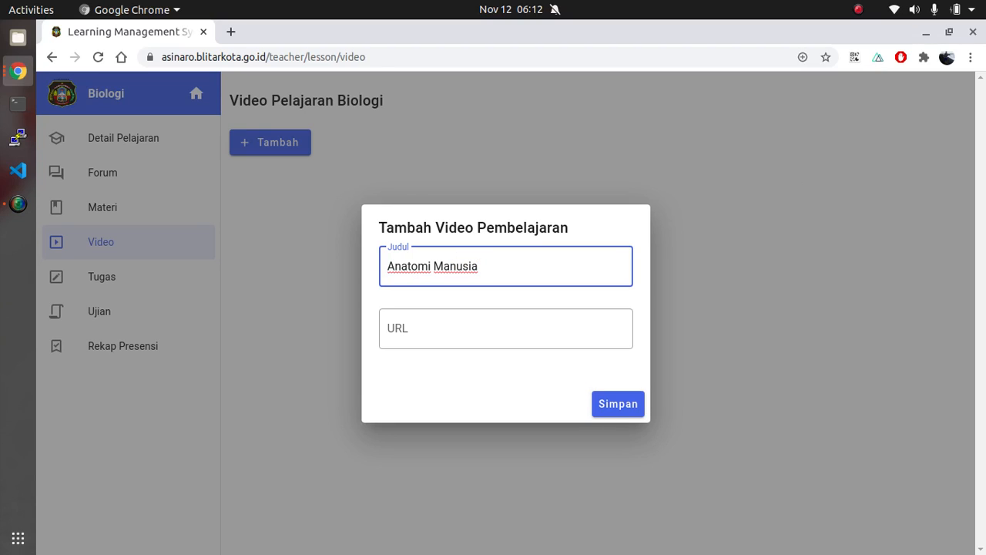
pyautogui.hotkey('alt', 'Tab')
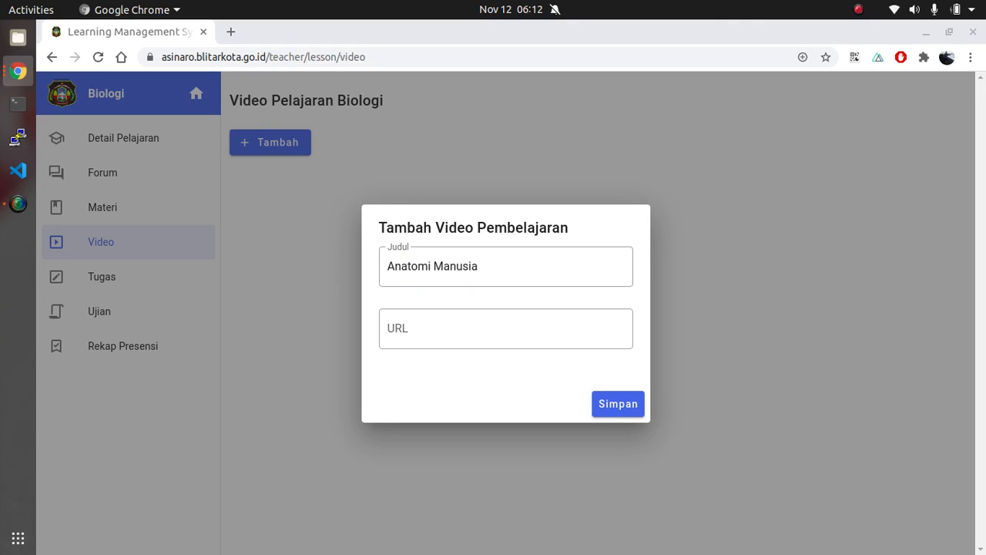
pyautogui.click(461, 334)
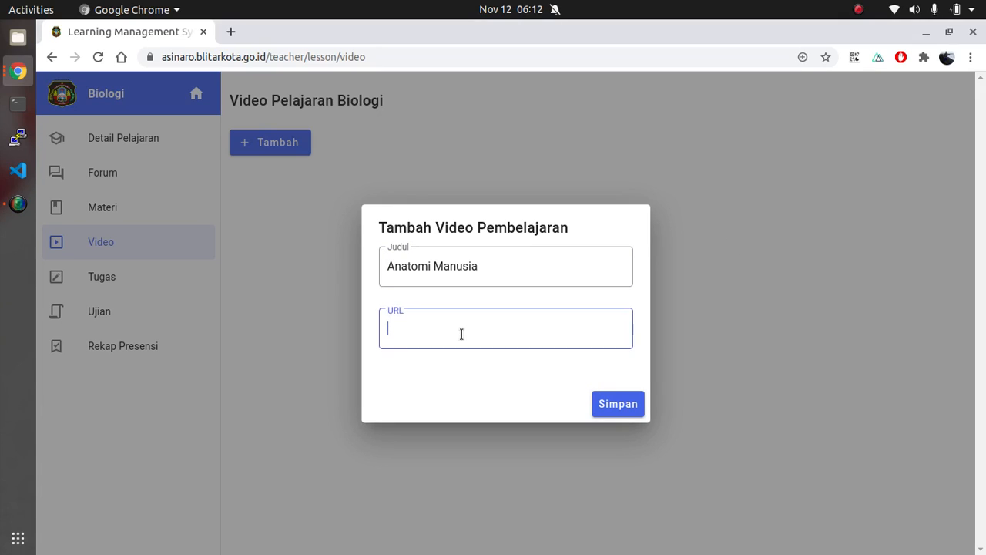
pyautogui.write('https://www.youtube.com/watch?v=Bvg0W1h9vdw')
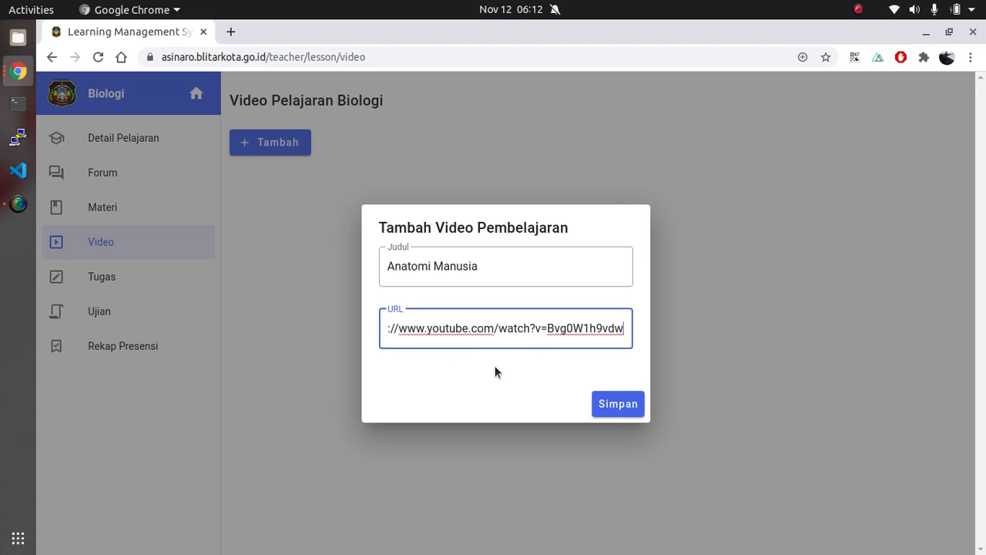
pyautogui.press('Home')
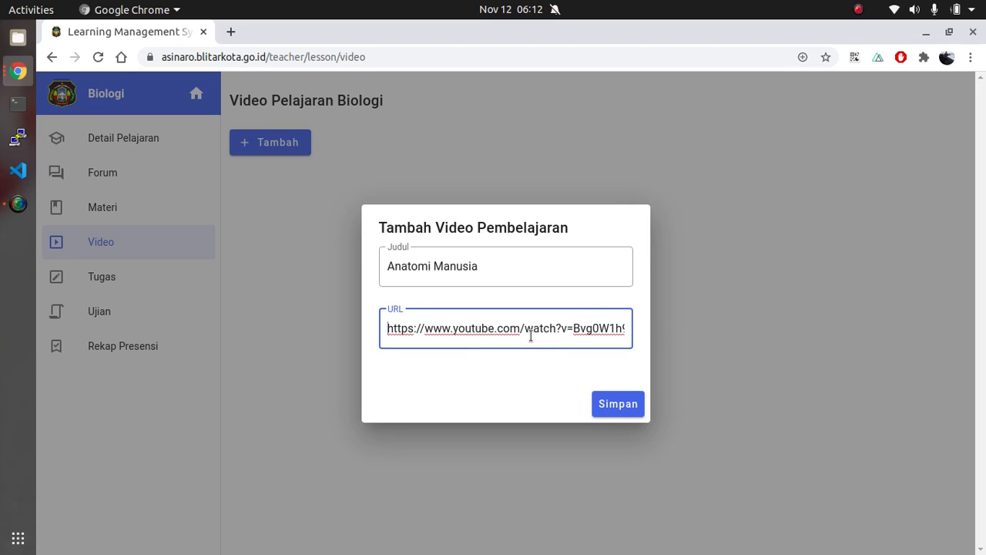
pyautogui.click(625, 407)
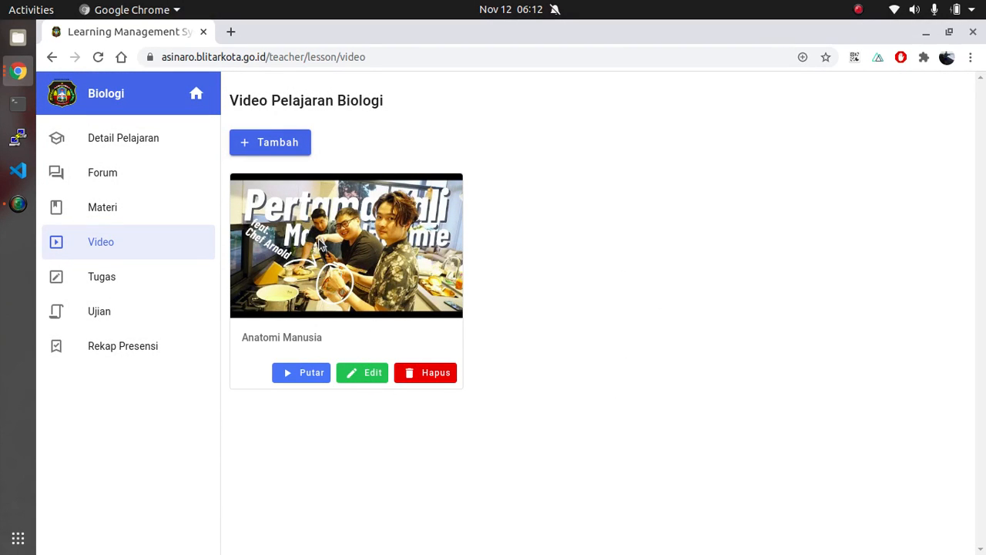
pyautogui.click(424, 373)
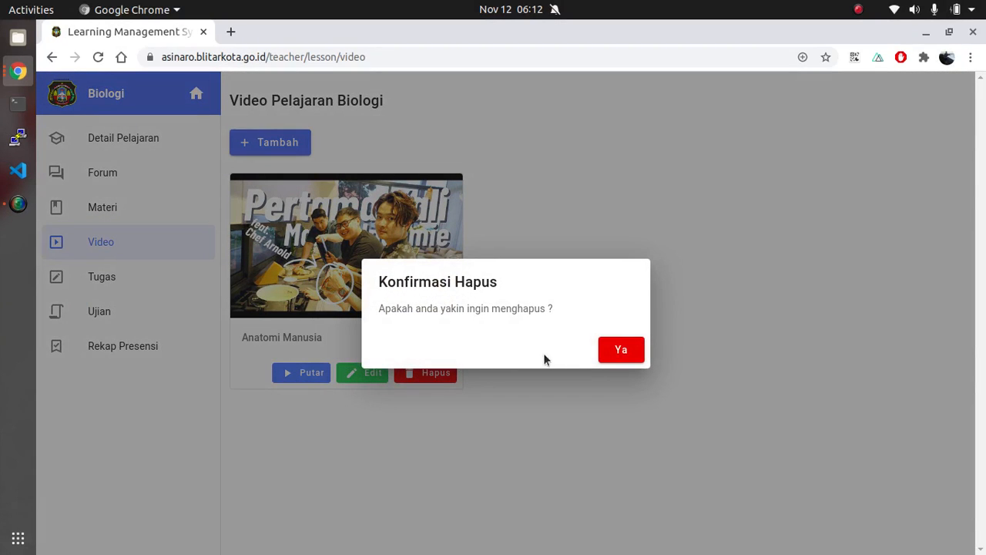
pyautogui.click(619, 351)
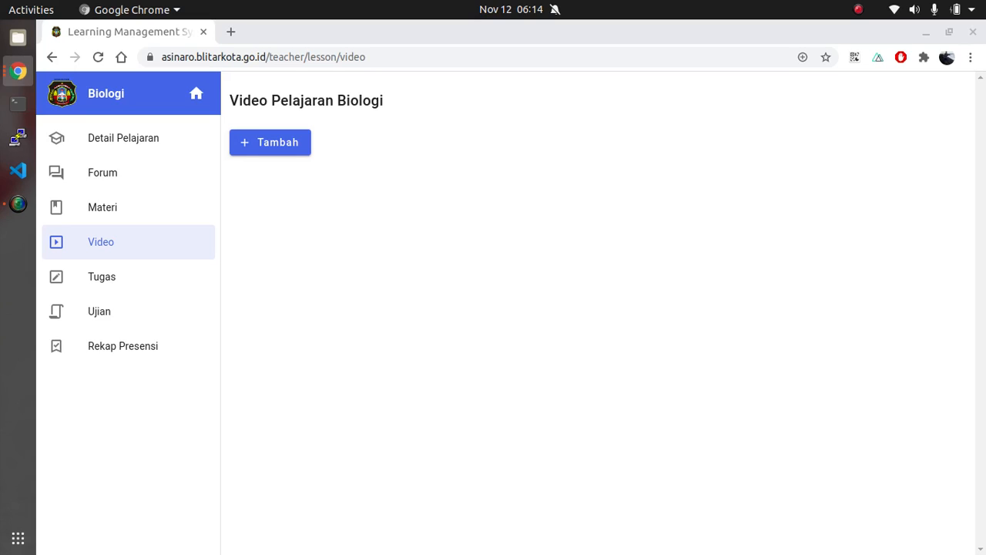
# Add a learning video titled "Anatomi Manusia" using the copied YouTube link for video WTRSsiGOus0
pyautogui.click(276, 140)
pyautogui.click(531, 337)
pyautogui.hotkey('ctrl', 'a')
pyautogui.hotkey('ctrl', 'v')
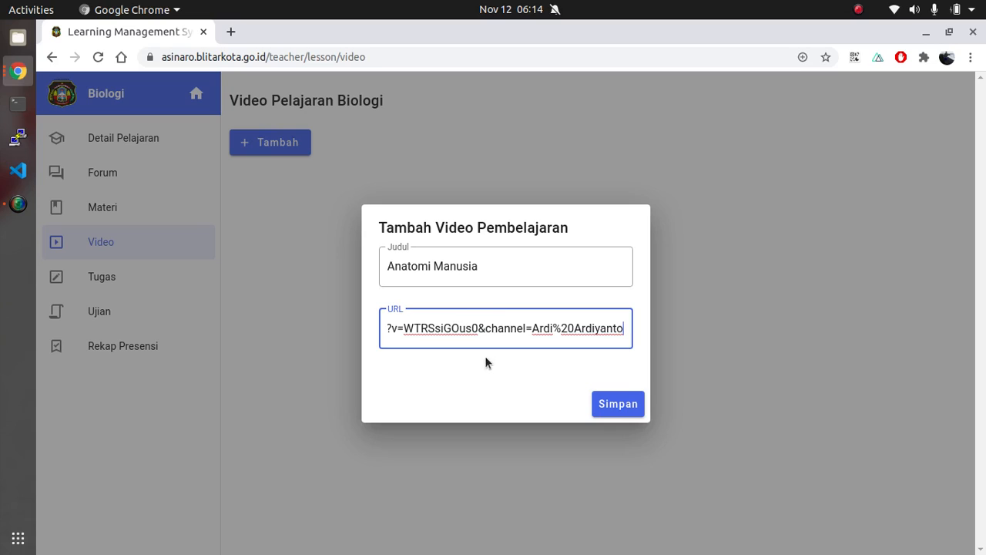
pyautogui.click(621, 405)
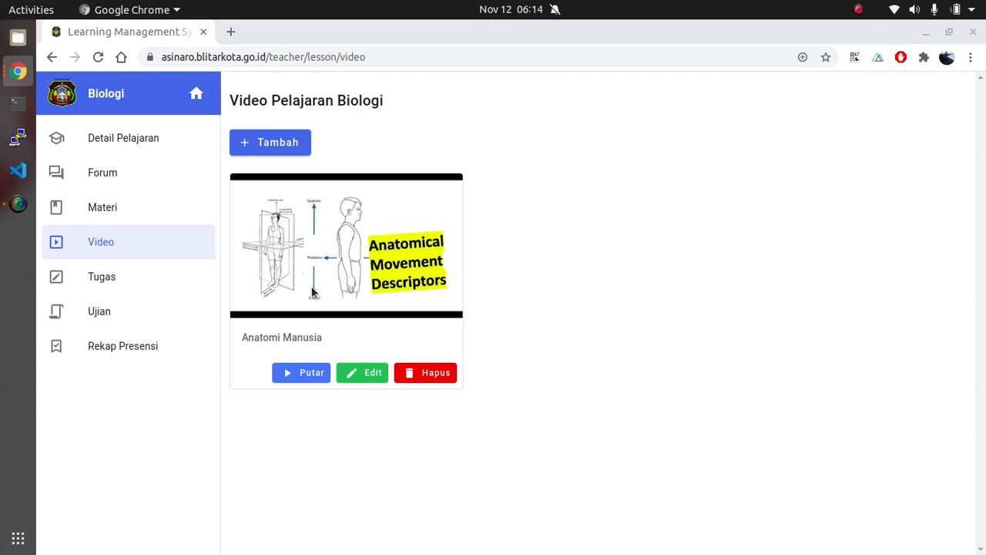
# View the Anatomi Manusia video's update form and deletion confirmation, dismissing both without changing anything
pyautogui.moveTo(242, 339); pyautogui.dragTo(332, 335)
pyautogui.click(332, 335)
pyautogui.click(366, 379)
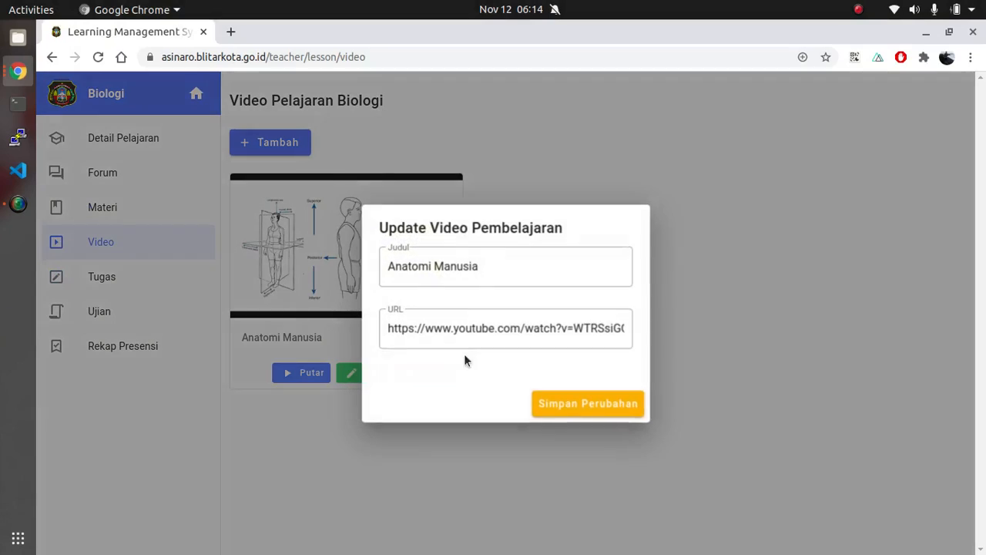
pyautogui.click(740, 300)
pyautogui.click(430, 374)
pyautogui.click(702, 301)
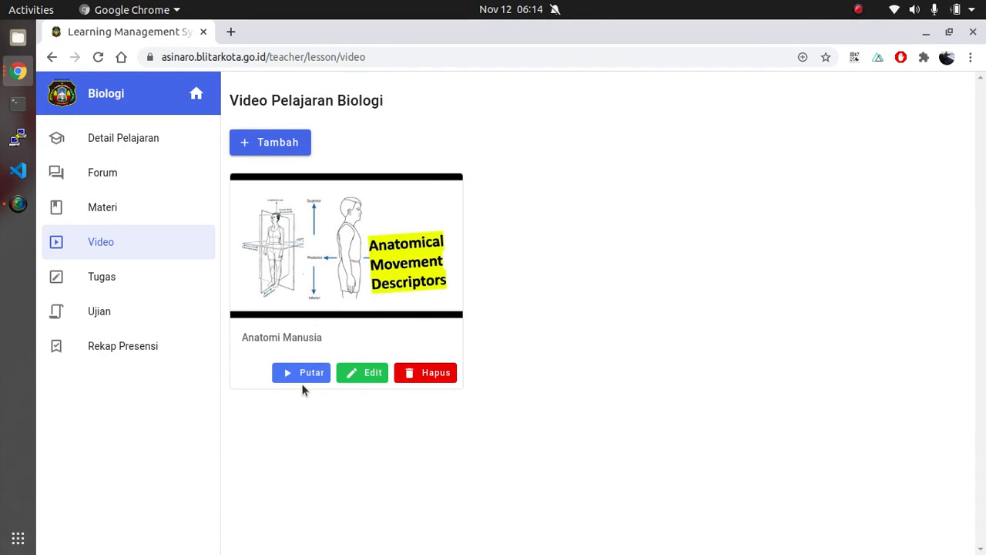
# Play the Anatomi Manusia video briefly and close the player
pyautogui.click(309, 373)
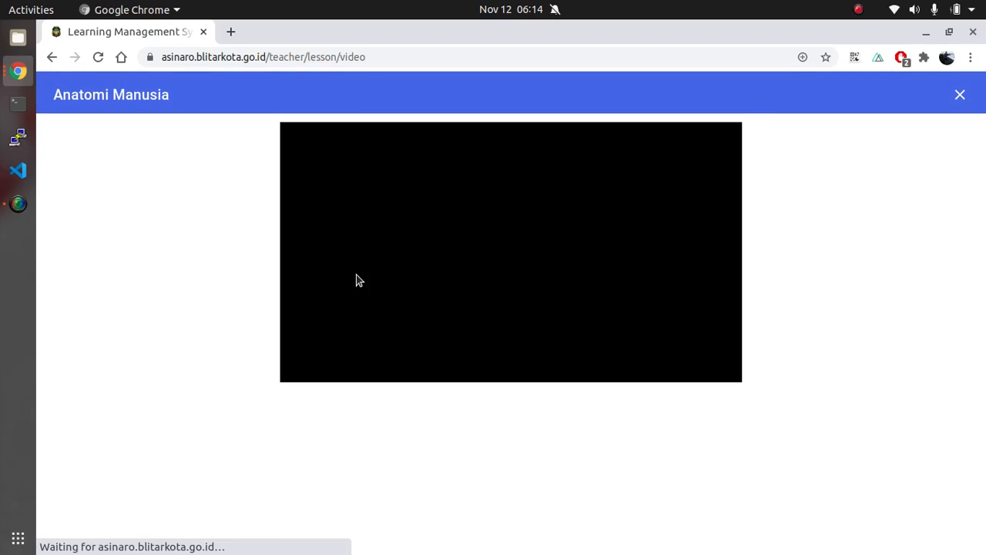
pyautogui.click(484, 244)
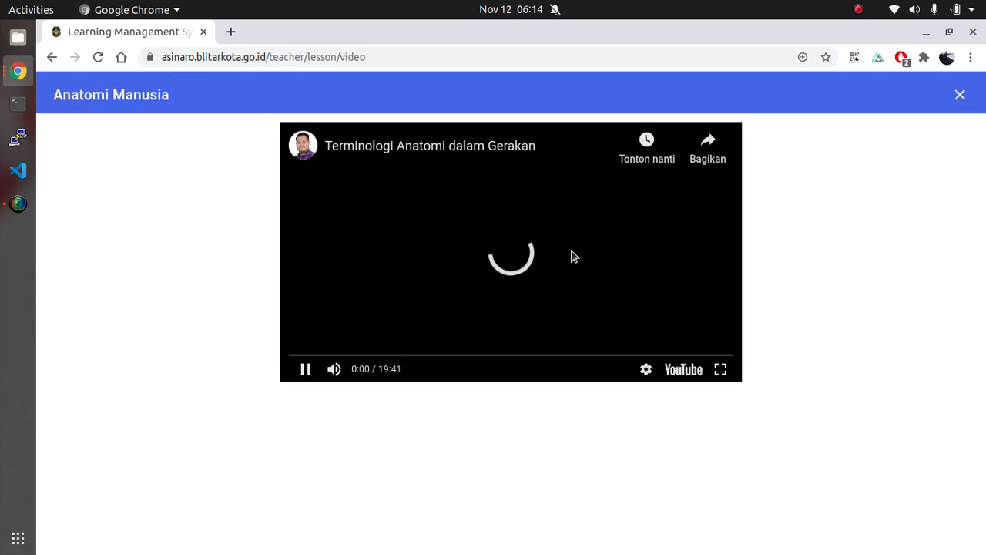
pyautogui.click(960, 95)
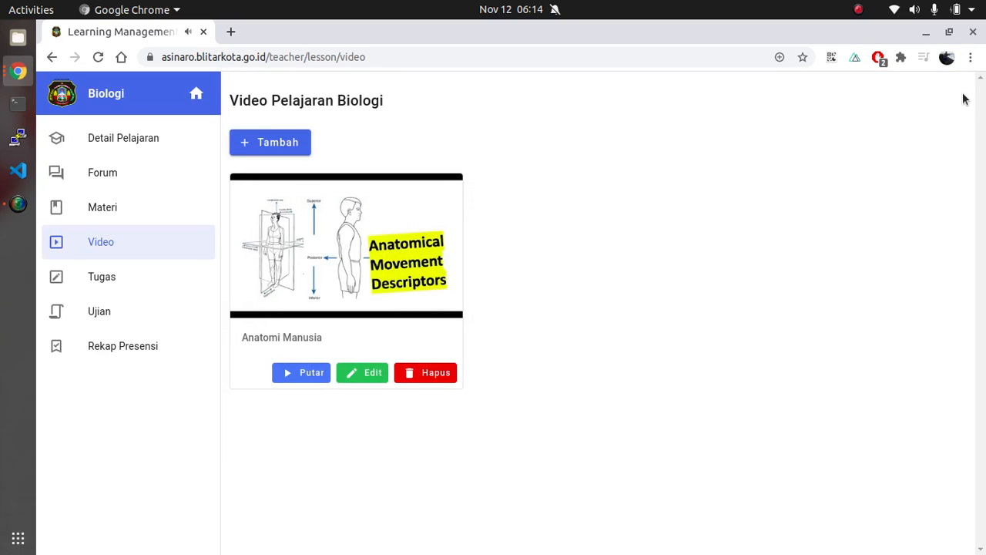
# Start a new task for the Biologi lesson with the title "Tugas Biologi 01"
pyautogui.click(125, 291)
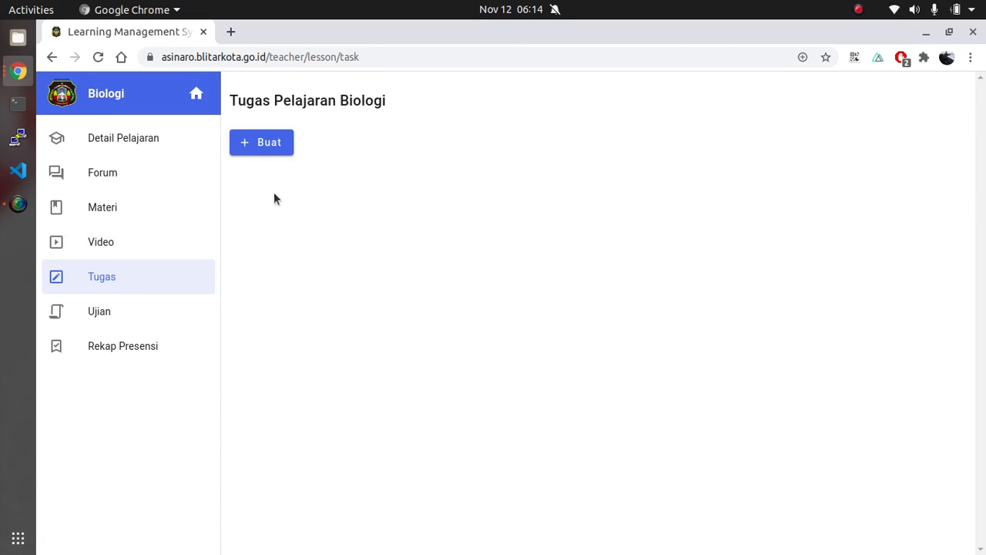
pyautogui.click(271, 145)
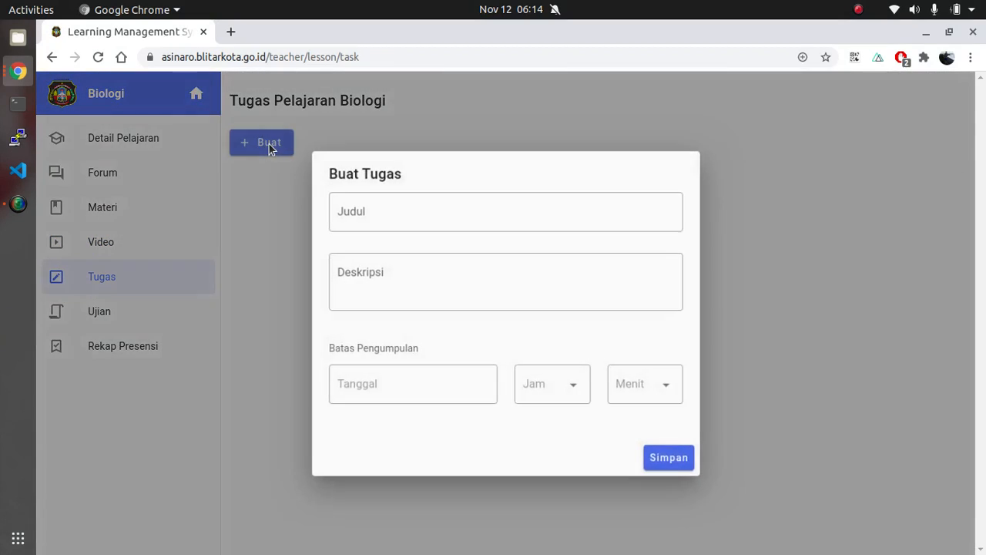
pyautogui.click(420, 224)
pyautogui.write('Tugas V')
pyautogui.press('BackSpace')
pyautogui.write('Biologi 01')
# Enter the task description "Silahkan membuat resume mengenai anatomi manusia. Kerjakan di buku tulis kemudian di foto dan dikumpulkan"
pyautogui.click(363, 265)
pyautogui.write('Silah')
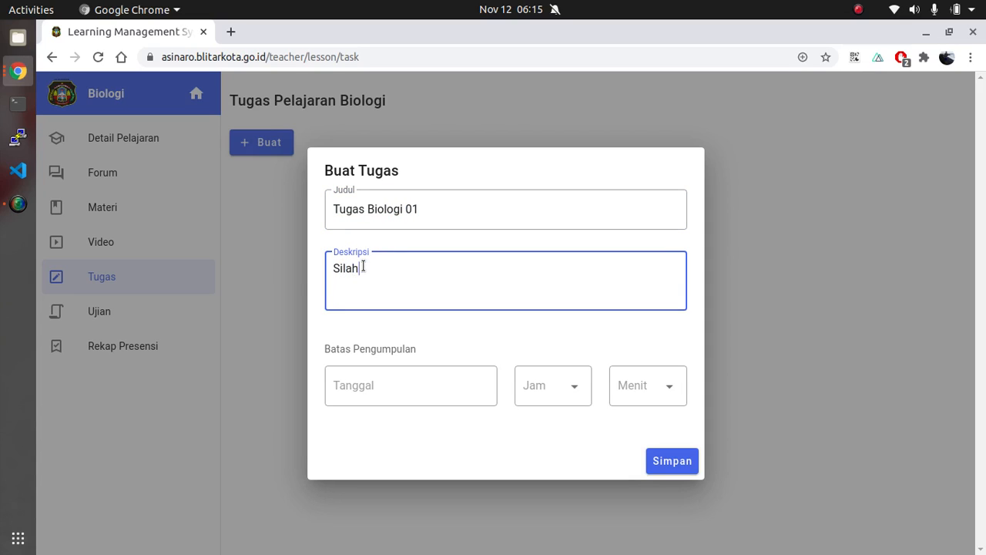
pyautogui.write('kan membuat r')
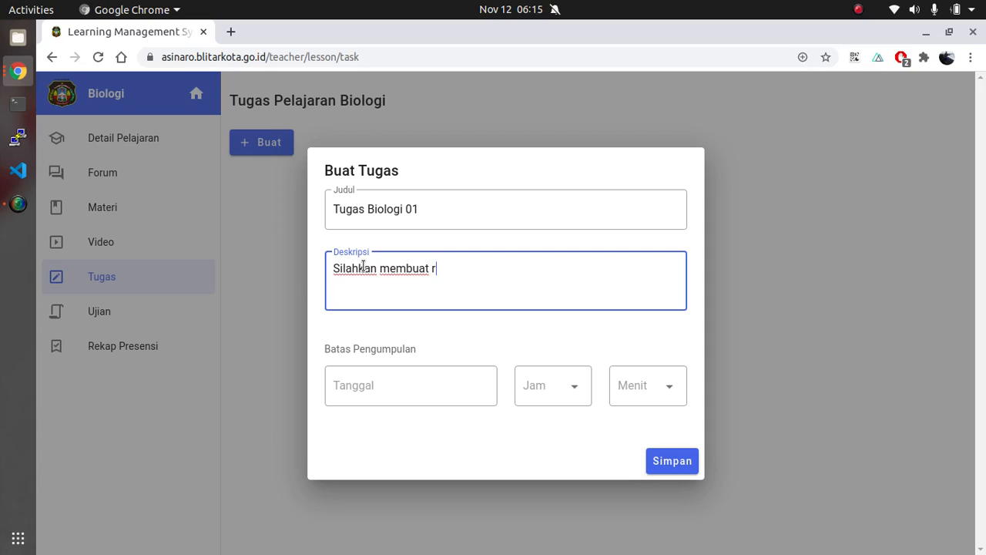
pyautogui.write('esume mengen')
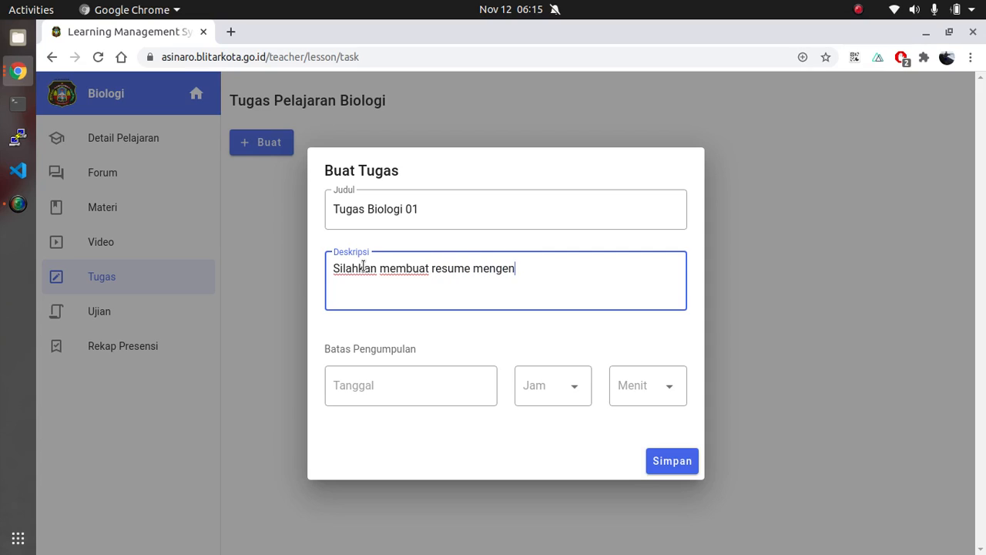
pyautogui.write('ai anatomi')
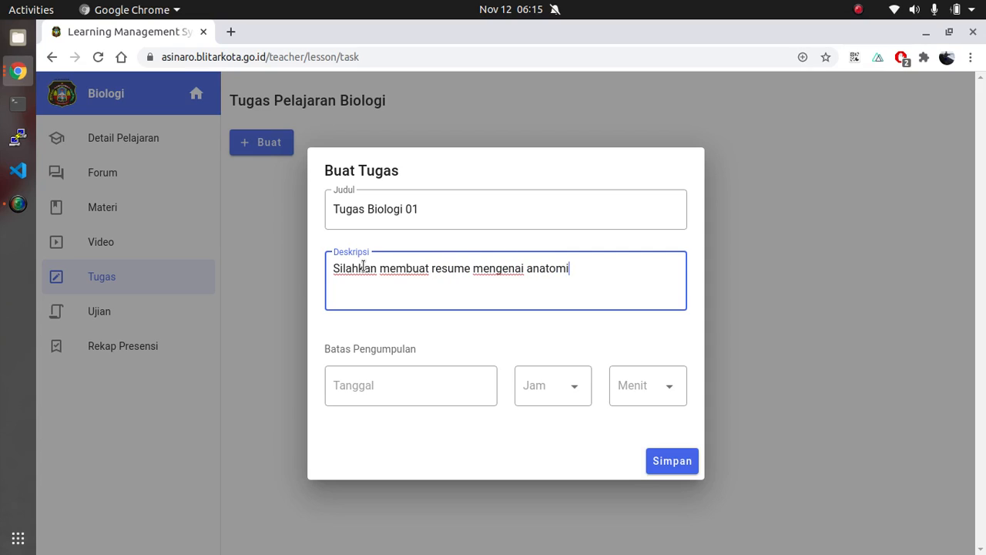
pyautogui.write(' manusia. ')
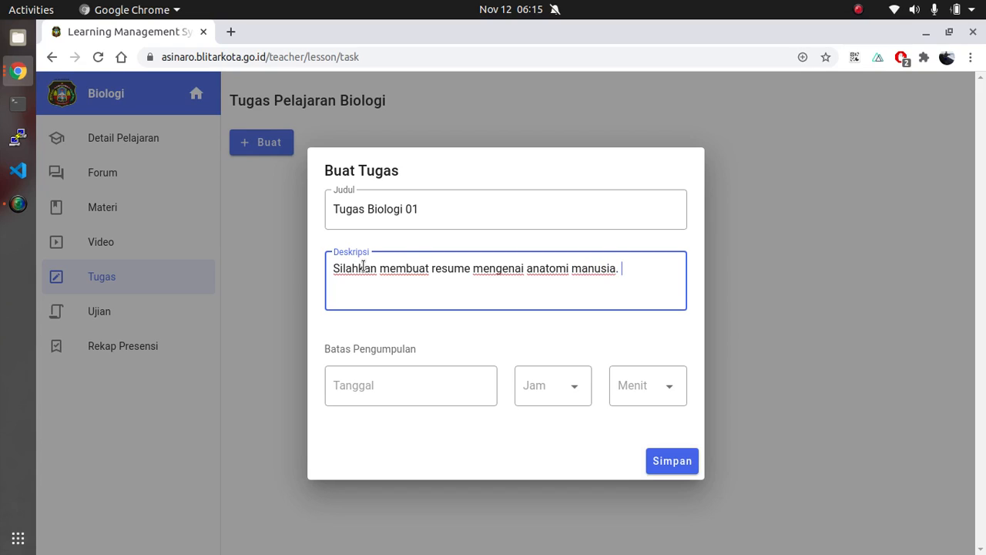
pyautogui.write('Kerjakan di ')
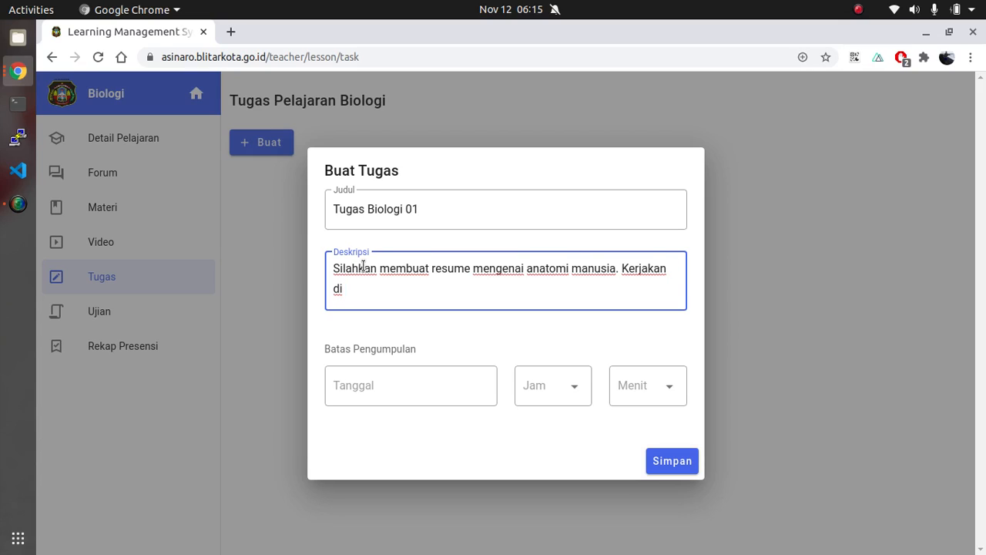
pyautogui.write('buku tulis kemudia')
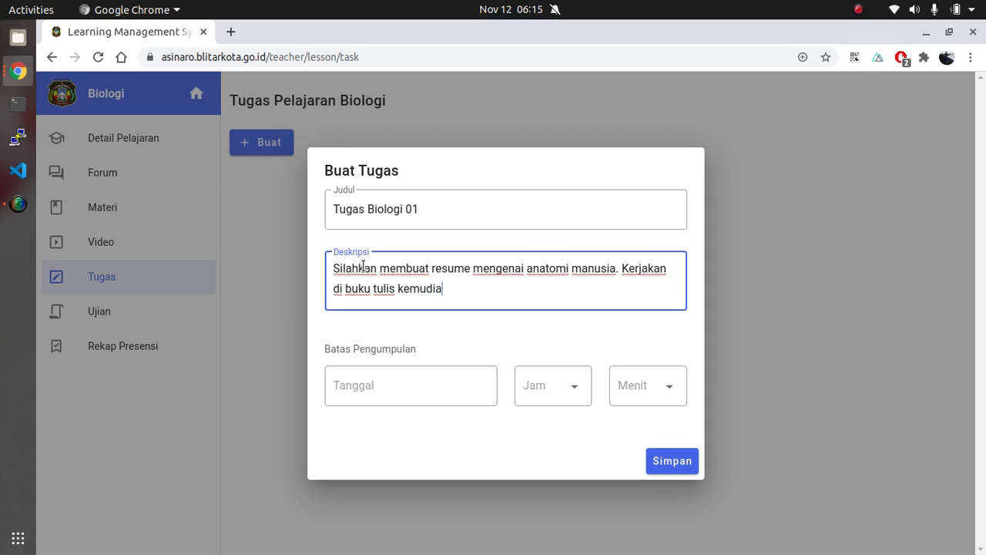
pyautogui.write('n di foto dan ')
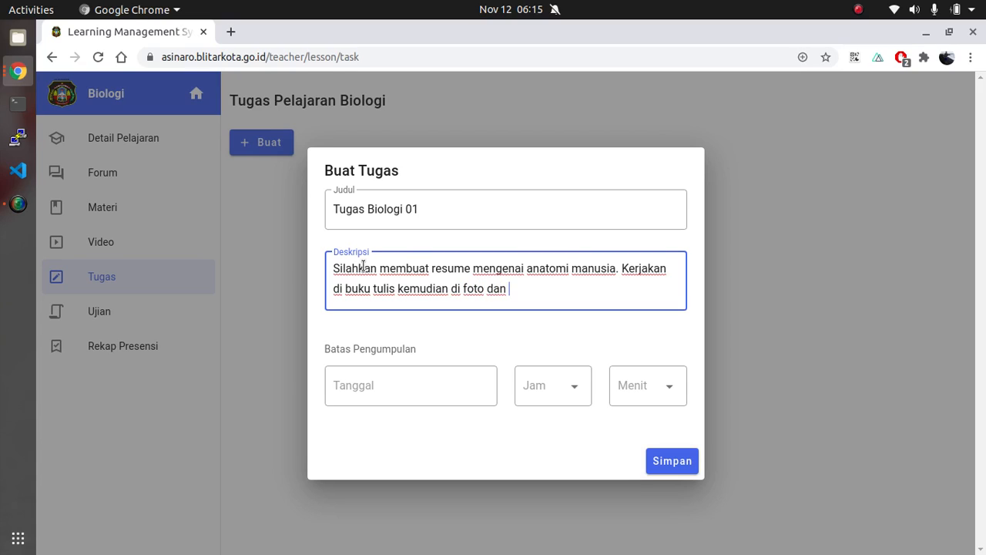
pyautogui.write('dikumpulkan')
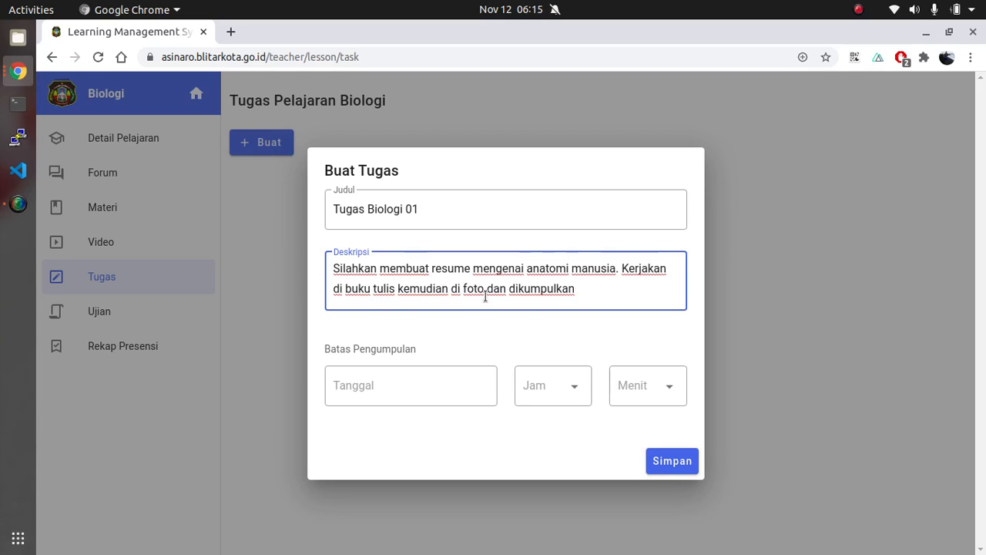
# Set the task's submission deadline to 13-11-2020 at 08:00 and save the task
pyautogui.click(411, 392)
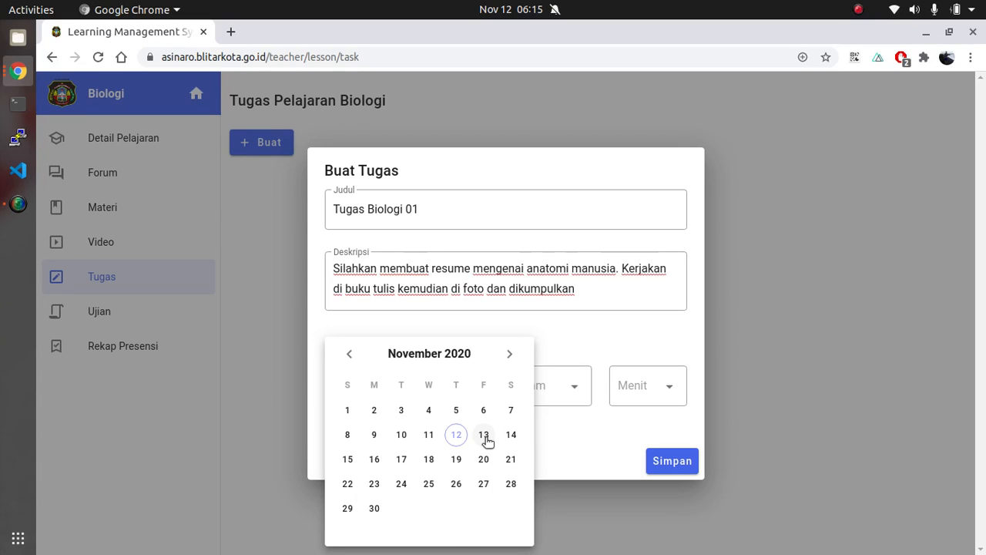
pyautogui.click(486, 437)
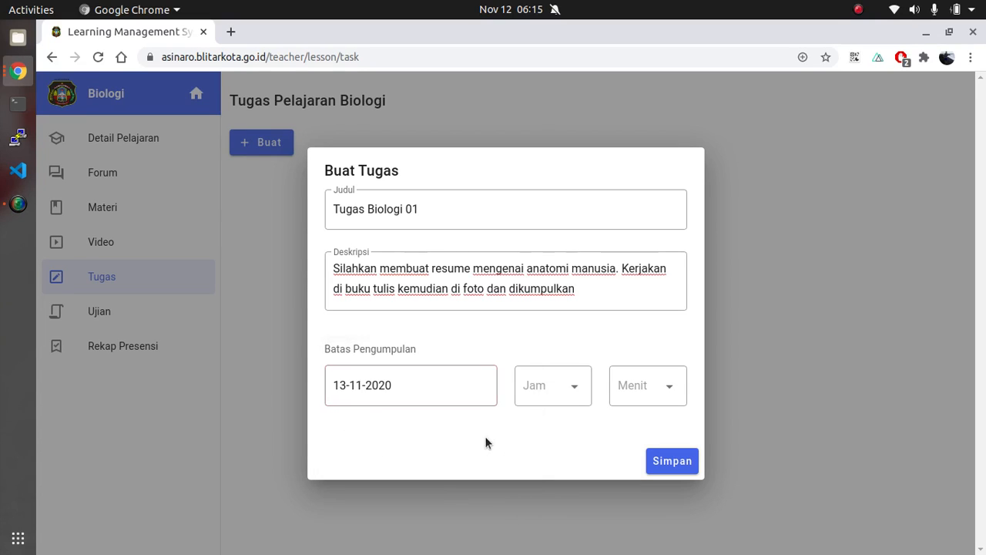
pyautogui.click(554, 401)
pyautogui.scroll(-2, 555, 466)
pyautogui.click(542, 445)
pyautogui.click(631, 383)
pyautogui.click(632, 353)
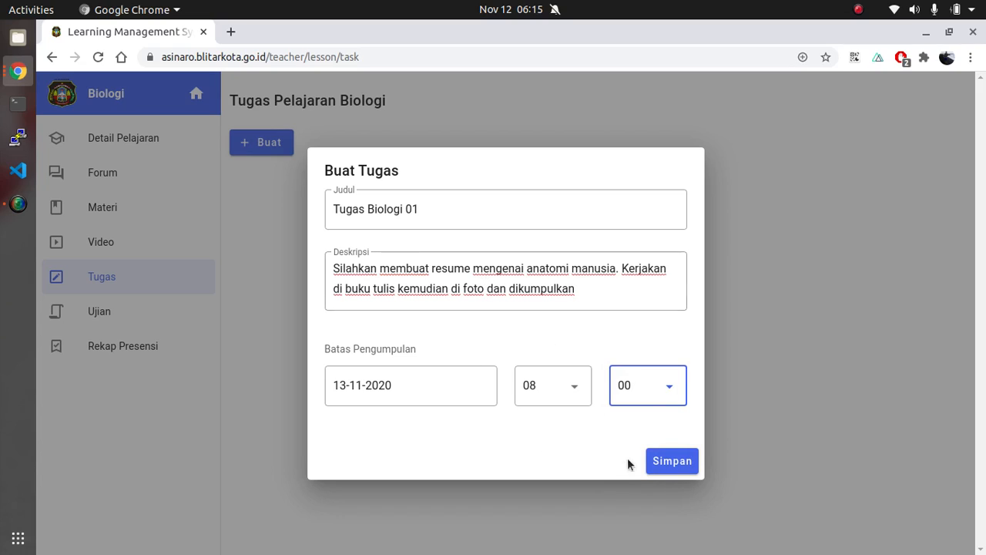
pyautogui.click(671, 461)
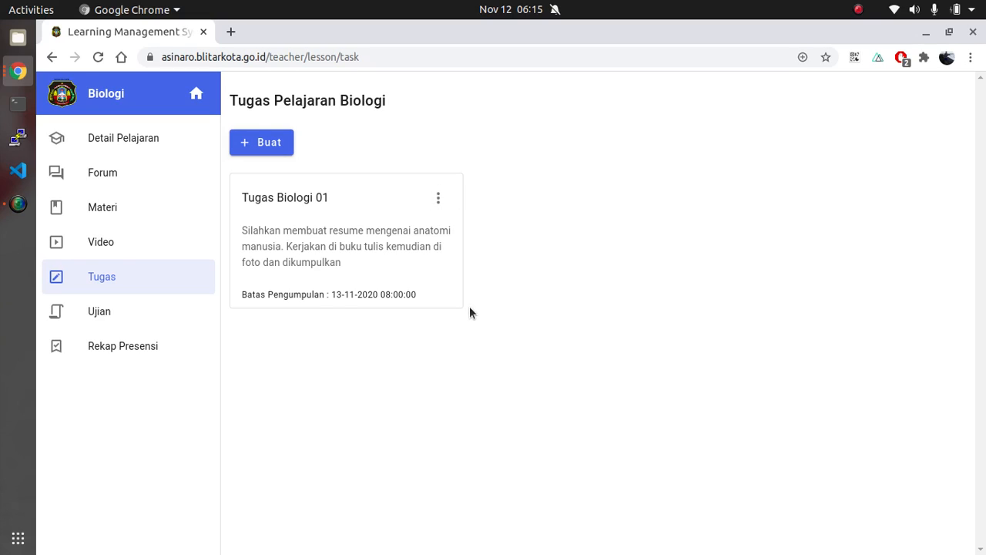
# Open the detail page of Tugas Biologi 01 and look at its supporting files section
pyautogui.click(439, 201)
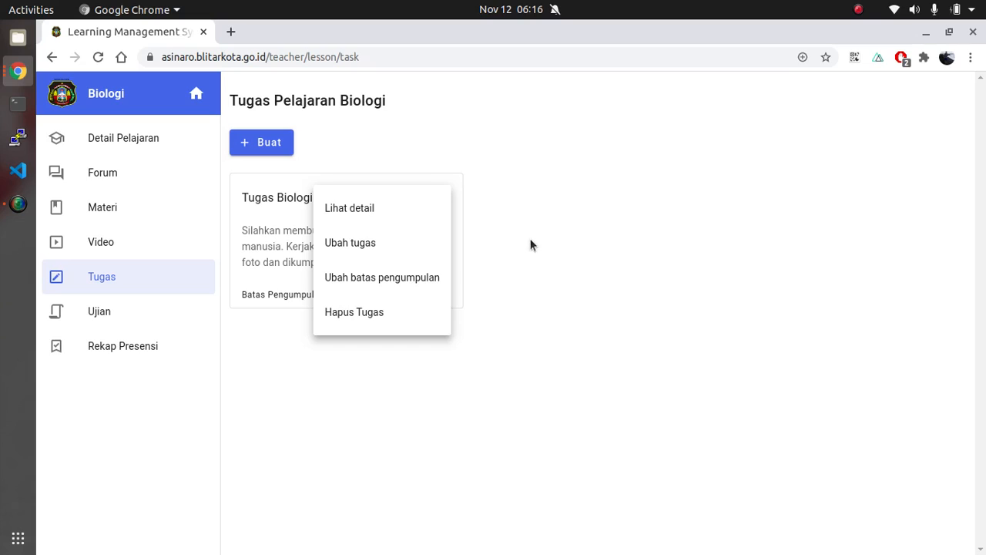
pyautogui.click(346, 216)
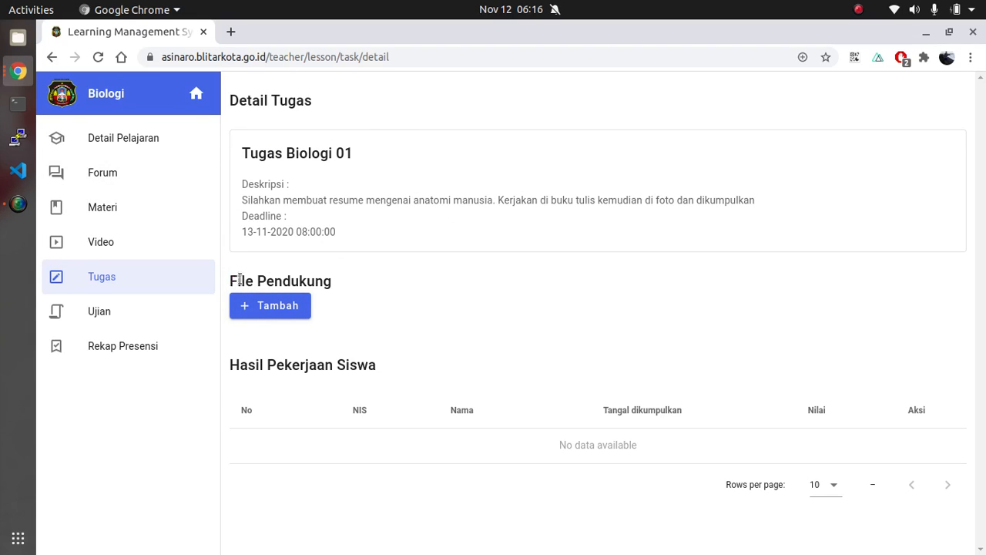
pyautogui.moveTo(231, 280); pyautogui.dragTo(341, 279)
pyautogui.click(343, 273)
pyautogui.click(277, 306)
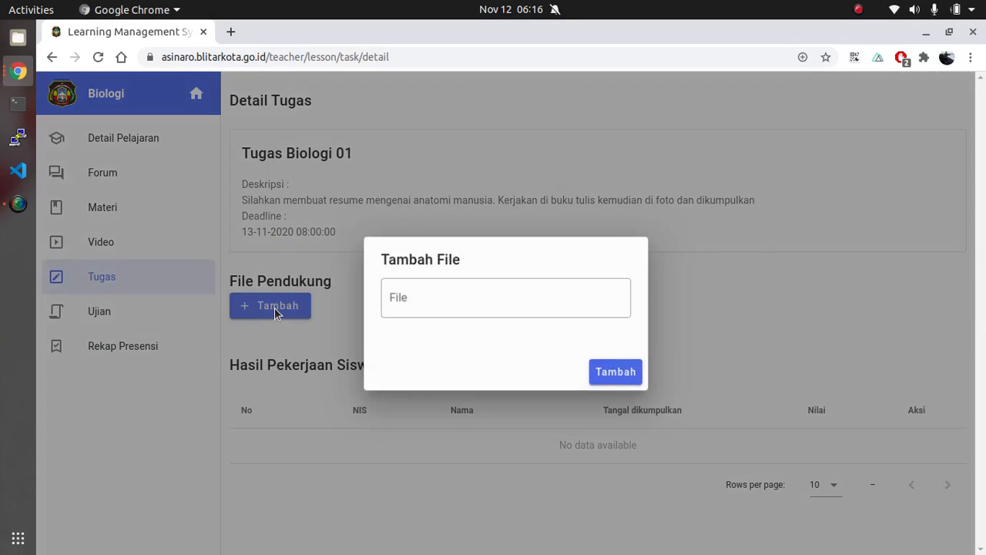
pyautogui.click(447, 300)
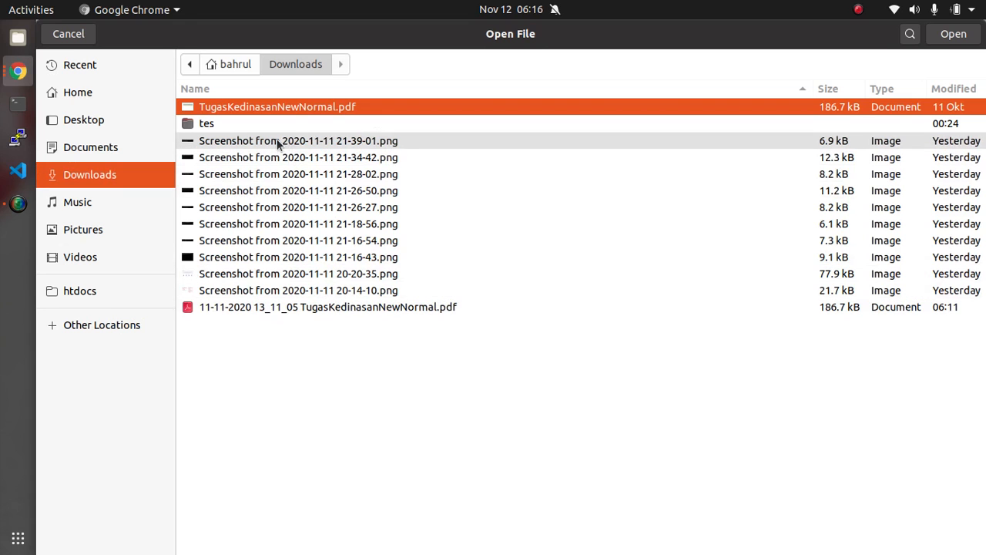
pyautogui.click(269, 143)
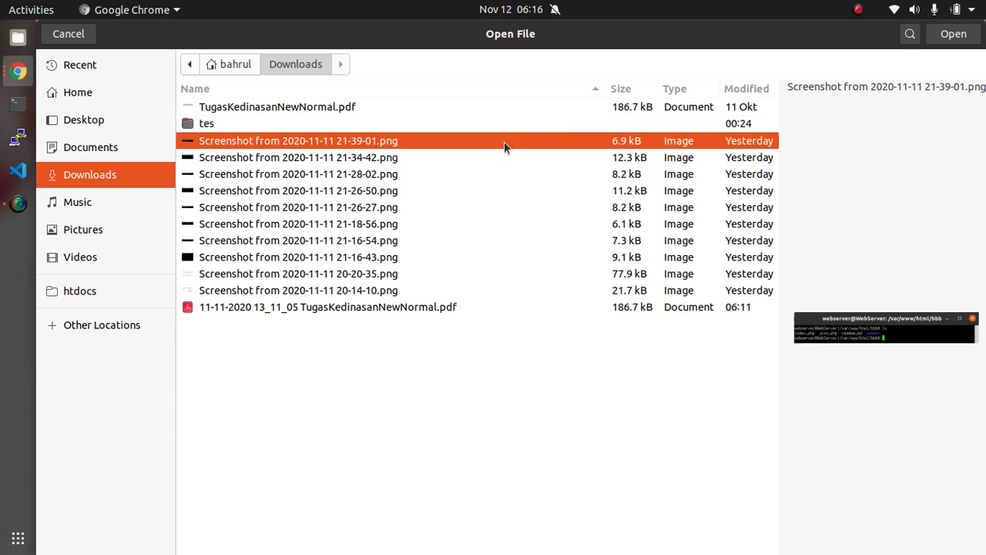
pyautogui.click(942, 36)
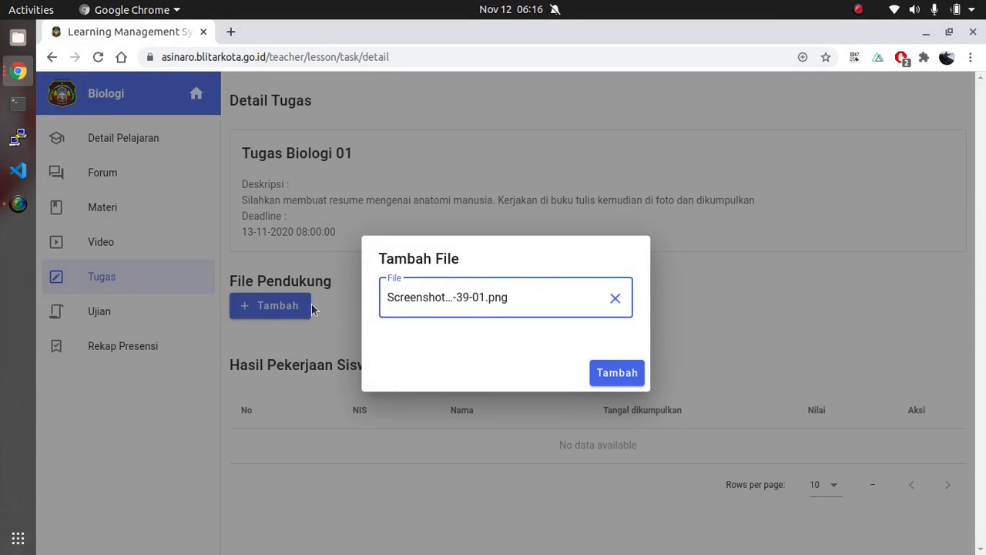
pyautogui.click(615, 379)
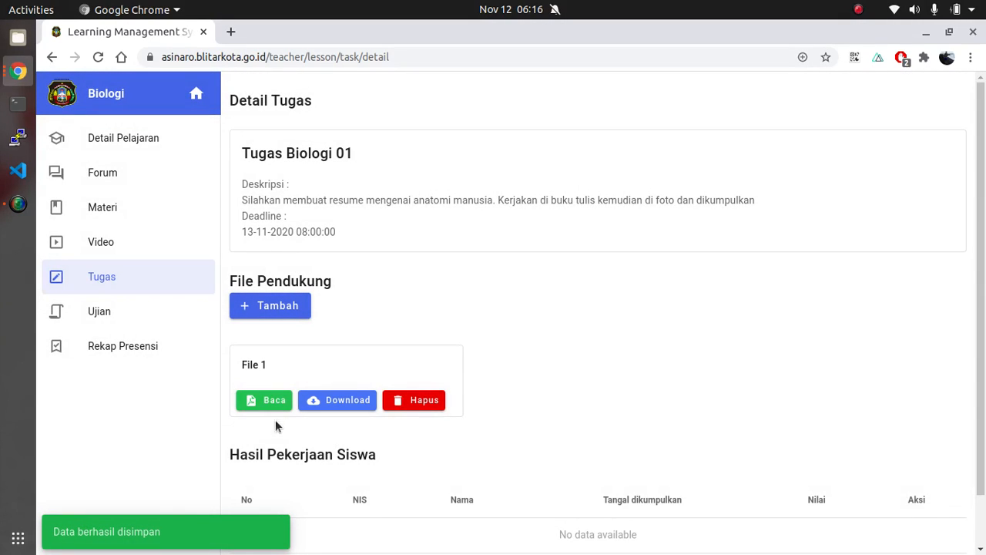
pyautogui.click(260, 400)
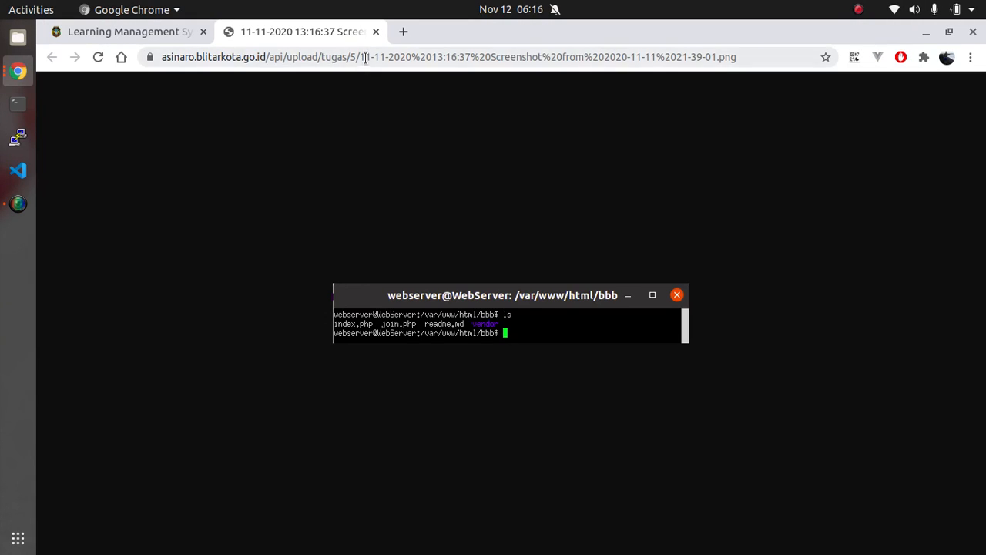
pyautogui.click(375, 32)
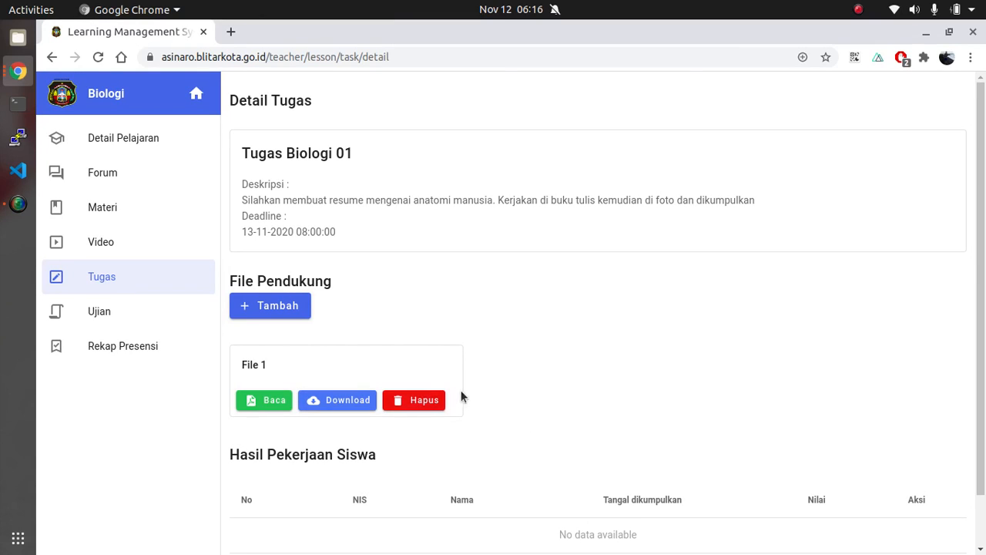
# Reload the task detail page and check the student submission and its date under Hasil Pekerjaan Siswa
pyautogui.scroll(-2, 495, 293)
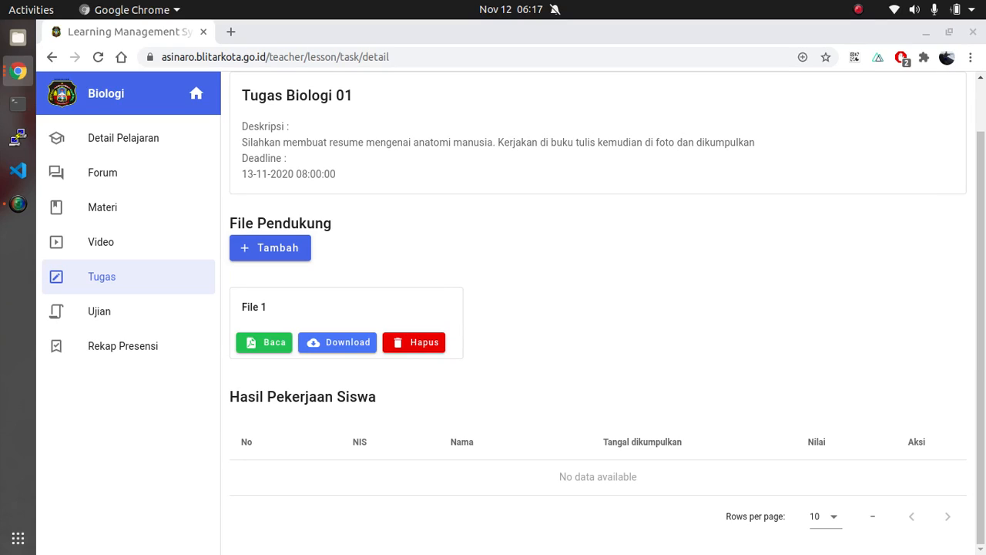
pyautogui.click(99, 57)
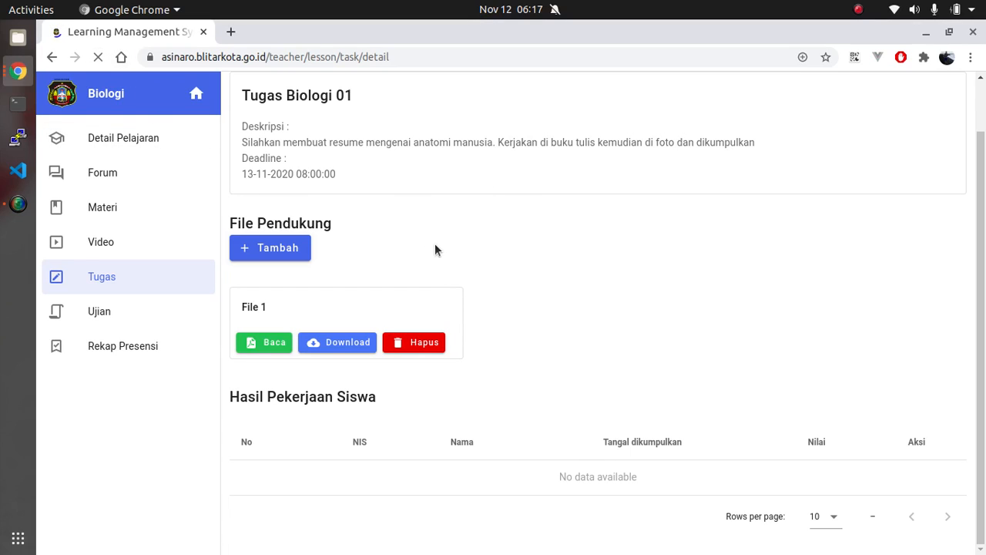
pyautogui.scroll(-1, 493, 241)
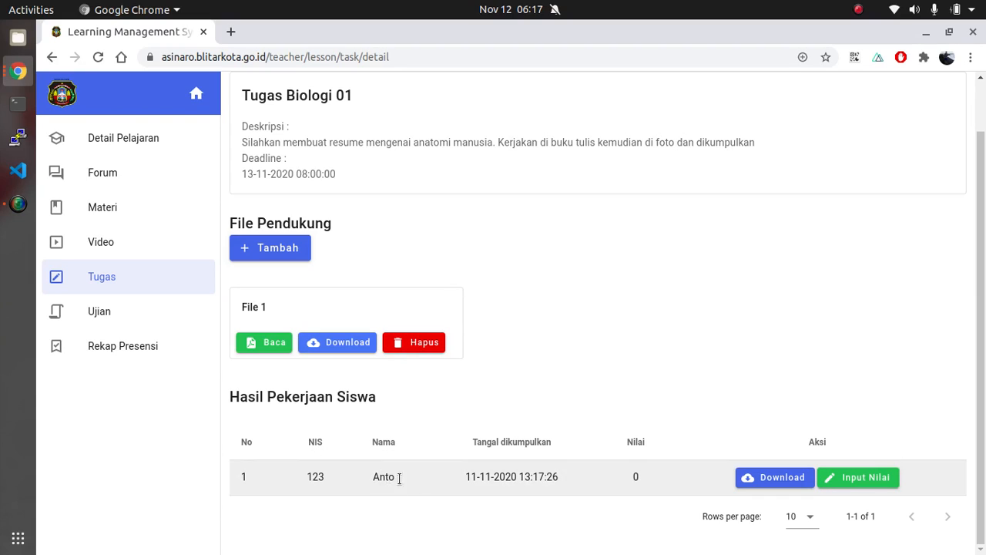
pyautogui.moveTo(464, 483); pyautogui.dragTo(558, 477)
pyautogui.click(558, 477)
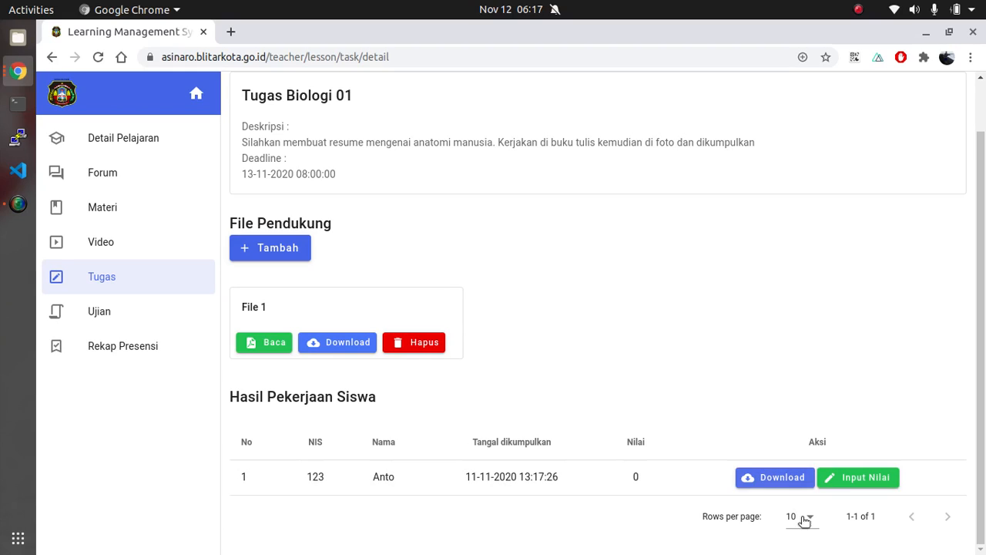
# Grade the student's submission with a score of 70 and the note "Resume nya bagus,", and save the assessment
pyautogui.click(848, 481)
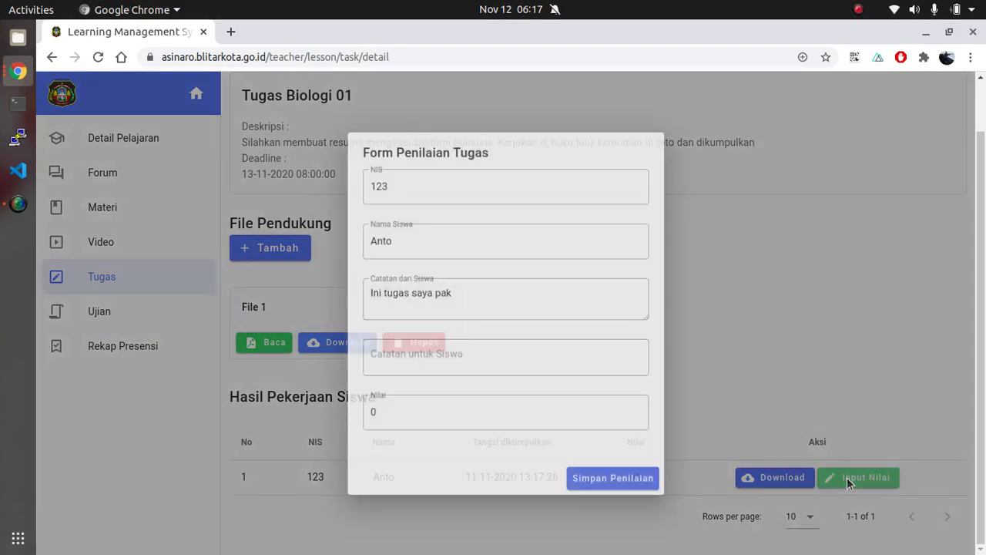
pyautogui.moveTo(449, 290); pyautogui.dragTo(351, 291)
pyautogui.click(490, 295)
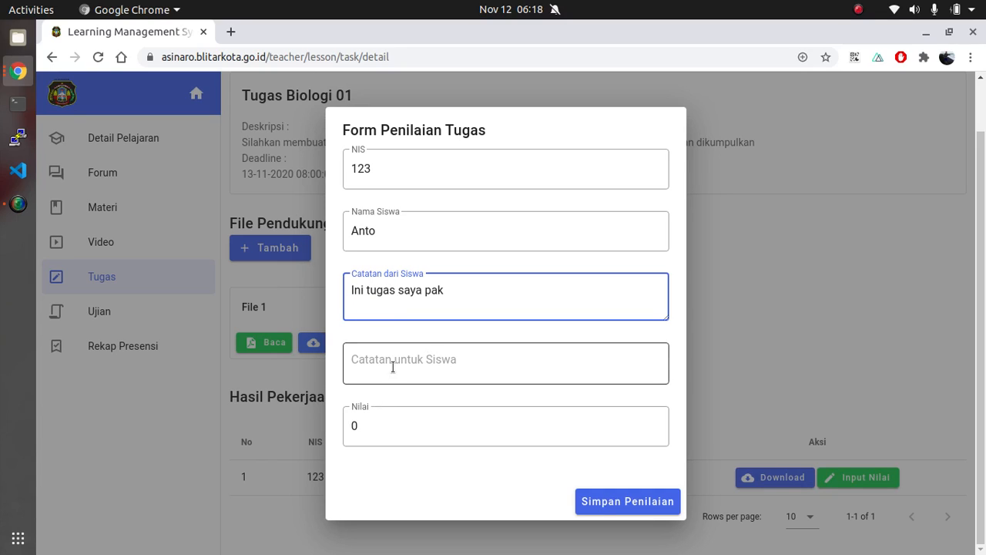
pyautogui.doubleClick(377, 431)
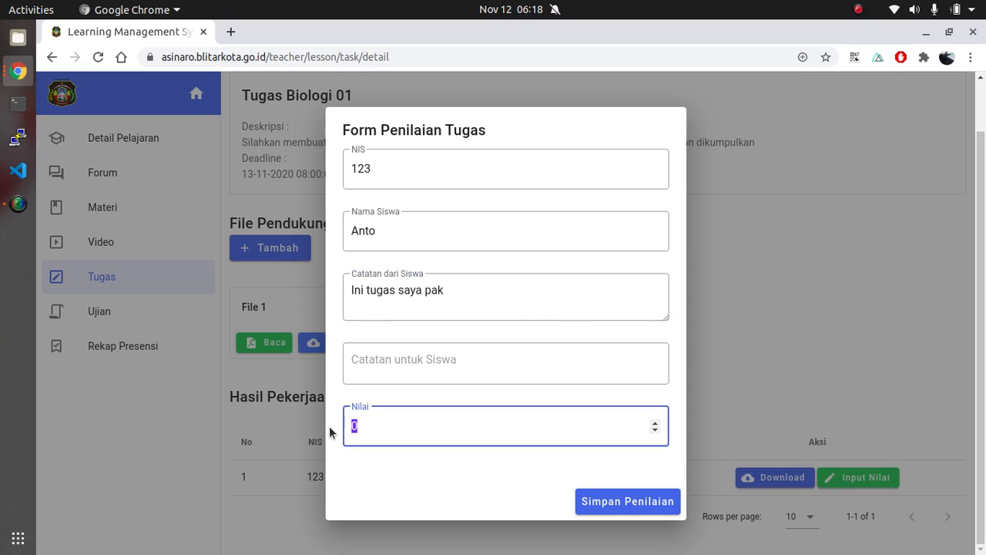
pyautogui.write('70')
pyautogui.click(394, 364)
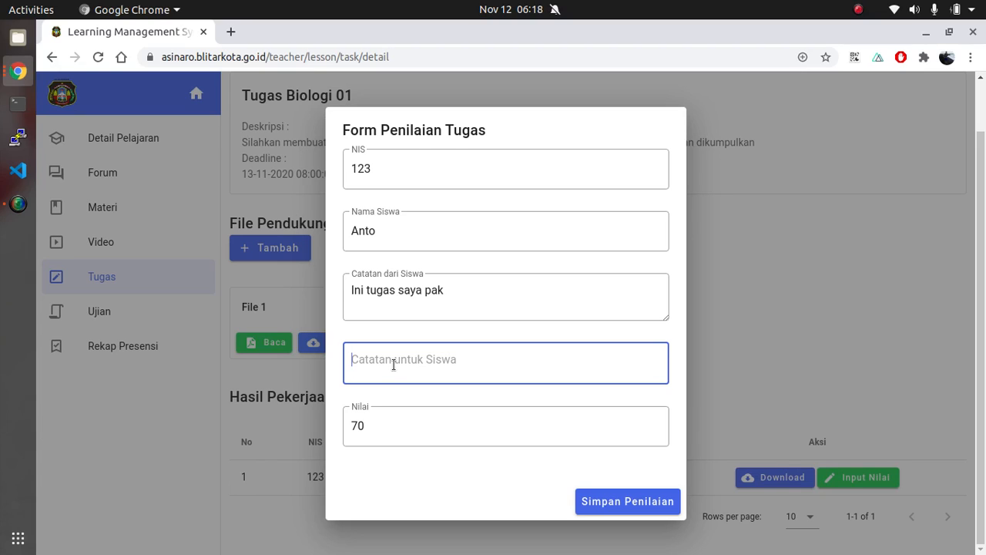
pyautogui.write('Resumenya bagus,')
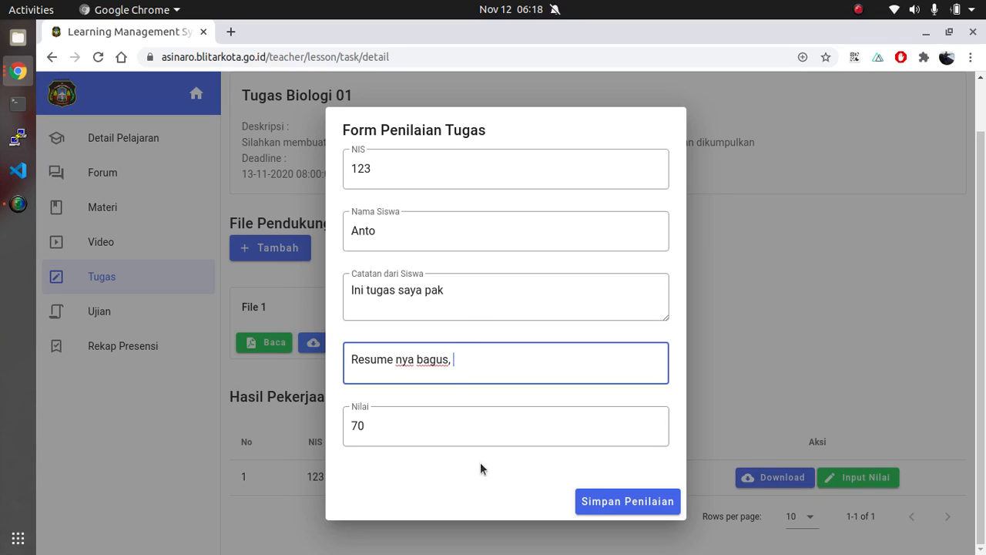
pyautogui.click(622, 502)
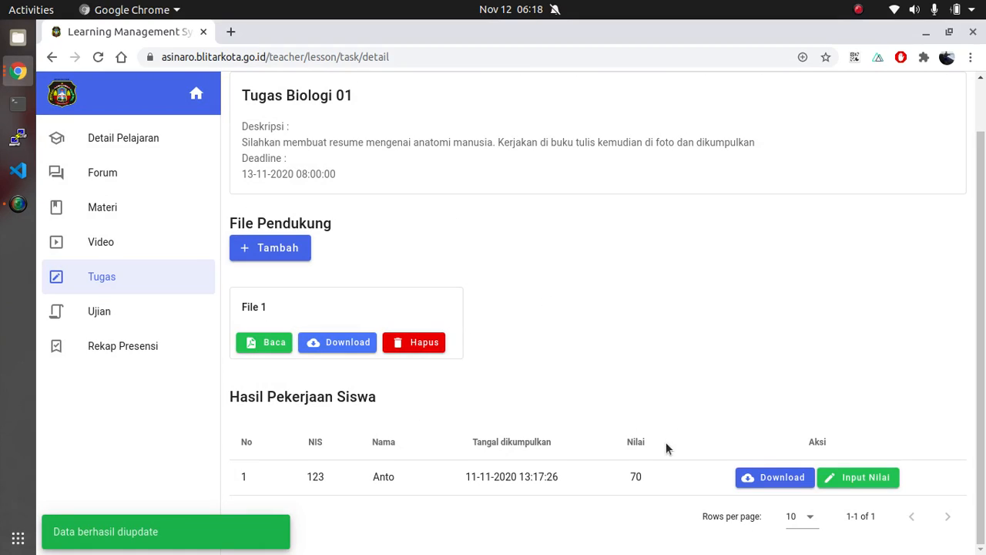
pyautogui.click(636, 477)
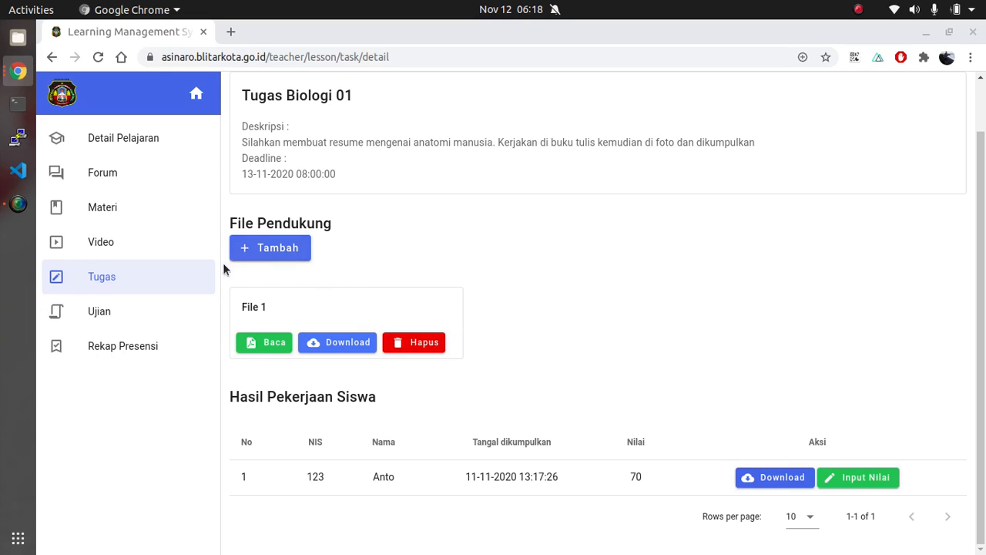
# Start a new exam for the lesson titled "UTS" with TugasKedinasanNewNormal.pdf as the question file
pyautogui.click(114, 320)
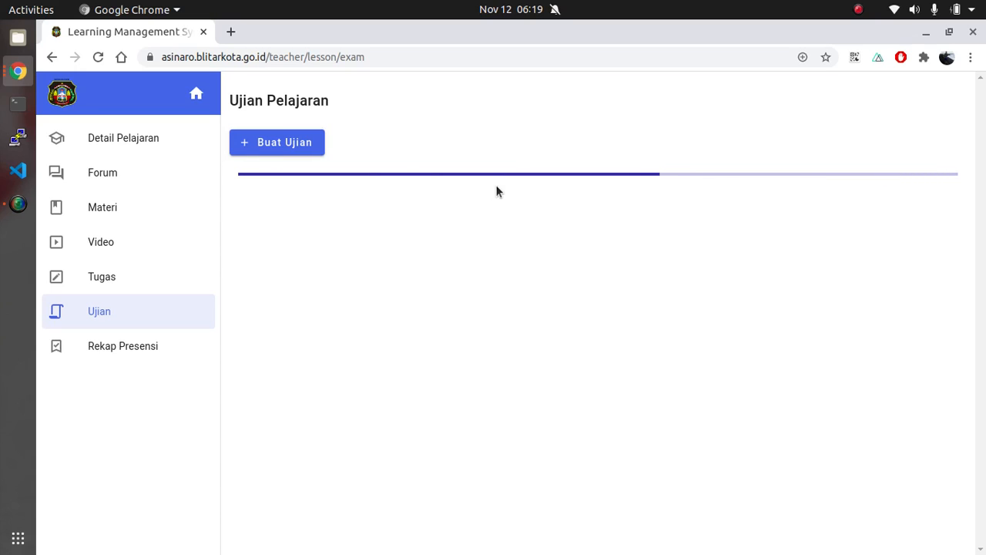
pyautogui.click(294, 151)
pyautogui.click(389, 171)
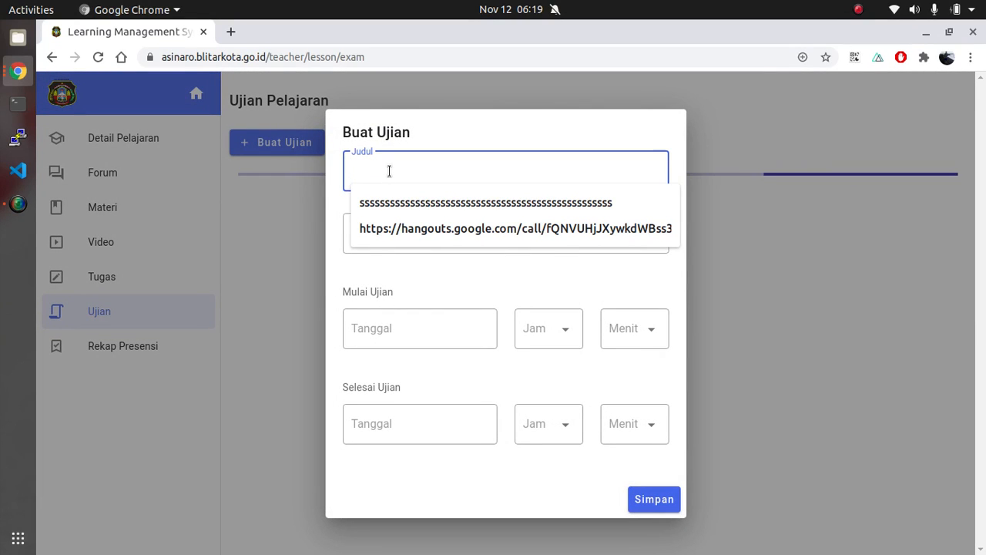
pyautogui.write('UTS')
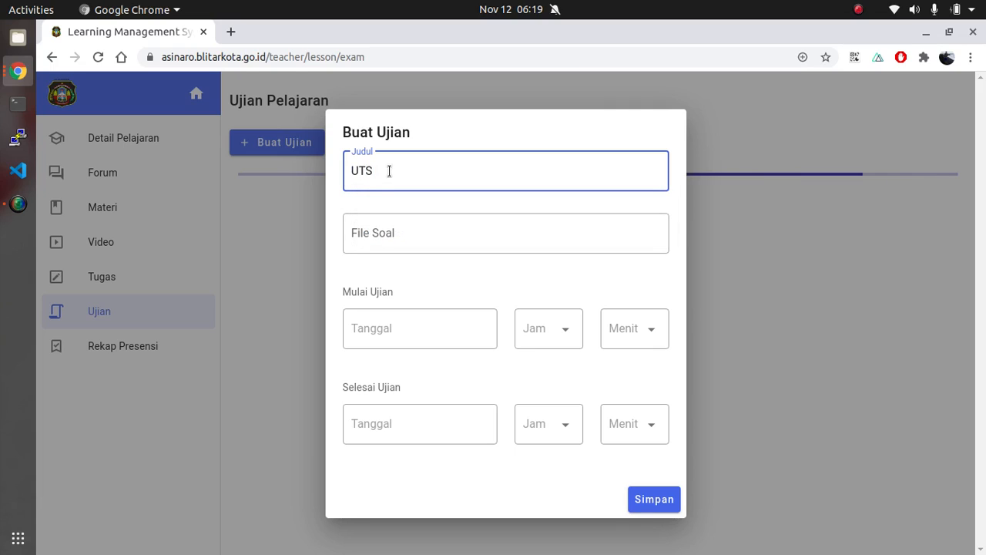
pyautogui.click(388, 234)
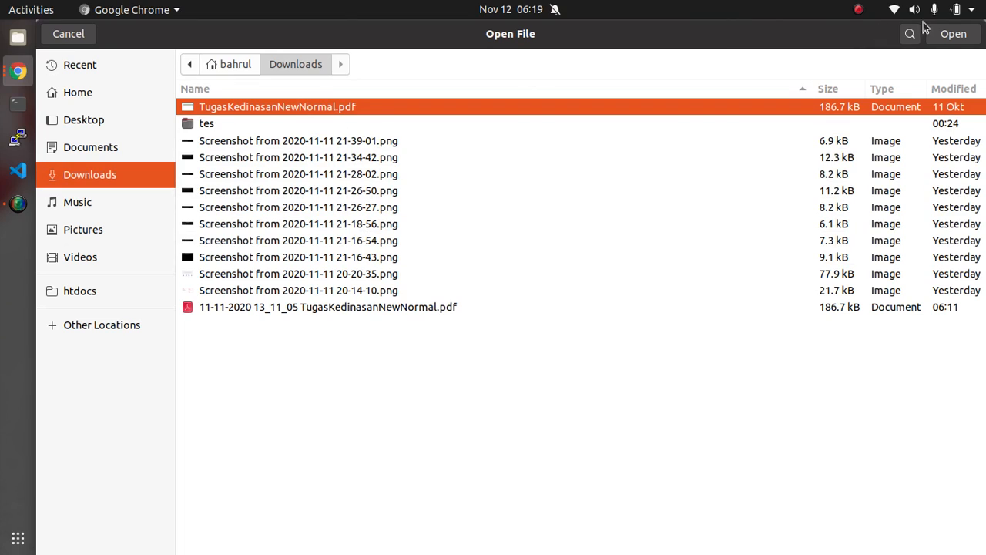
pyautogui.click(946, 35)
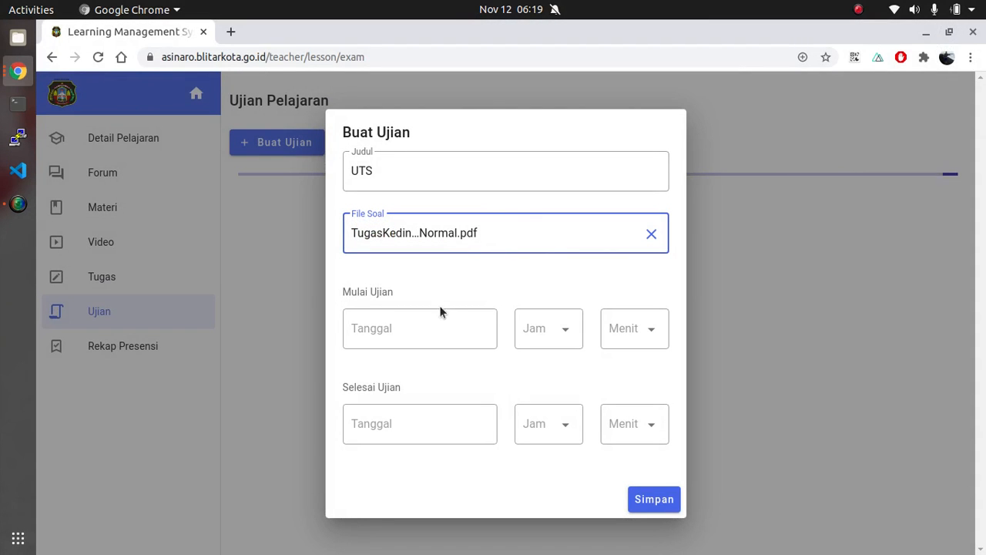
# Set the exam's start to 2020-11-12 at 08:00
pyautogui.click(414, 328)
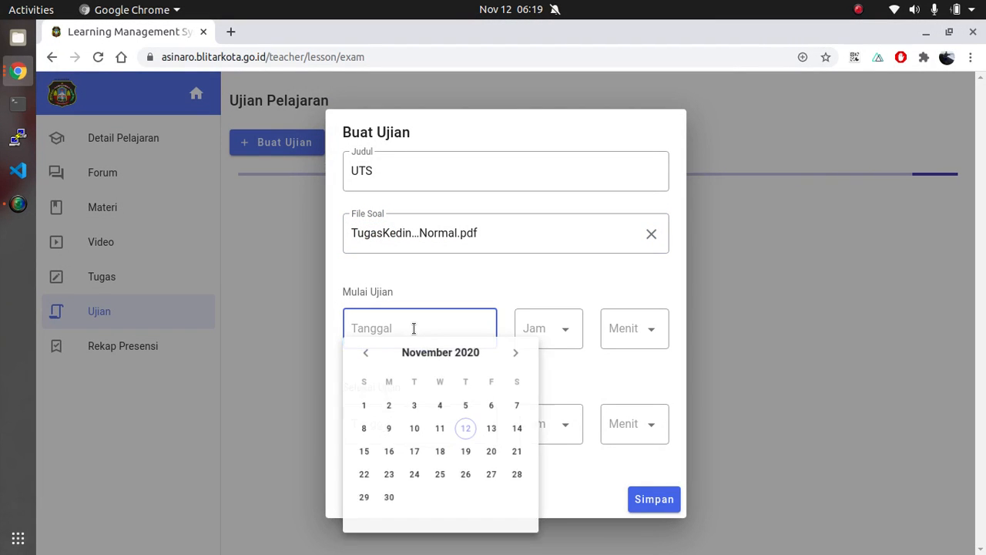
pyautogui.click(478, 438)
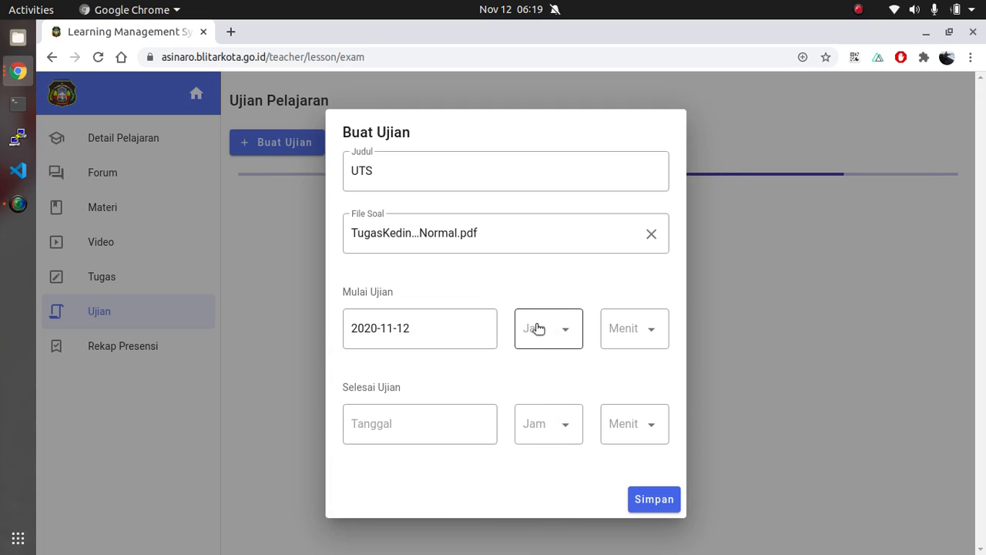
pyautogui.click(536, 329)
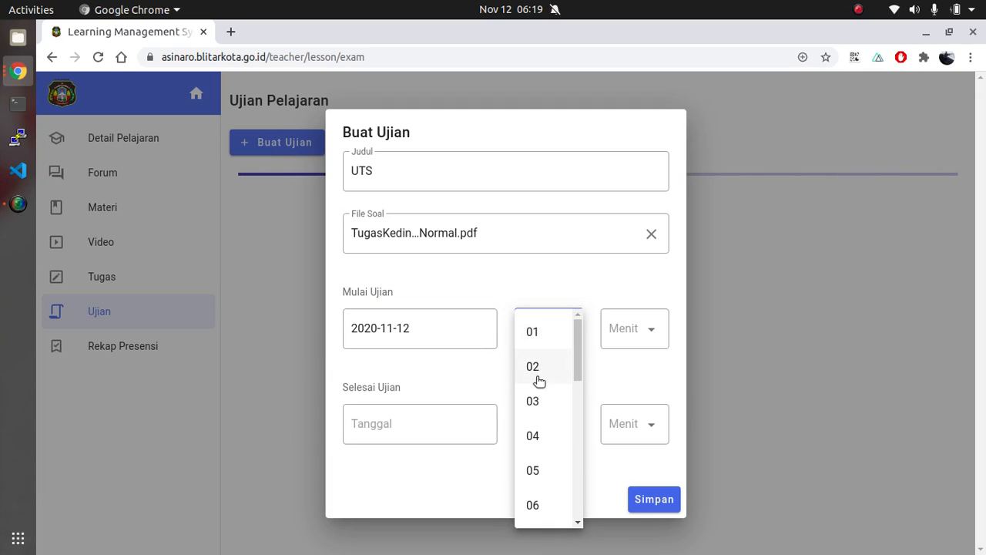
pyautogui.scroll(-2, 547, 379)
pyautogui.click(547, 422)
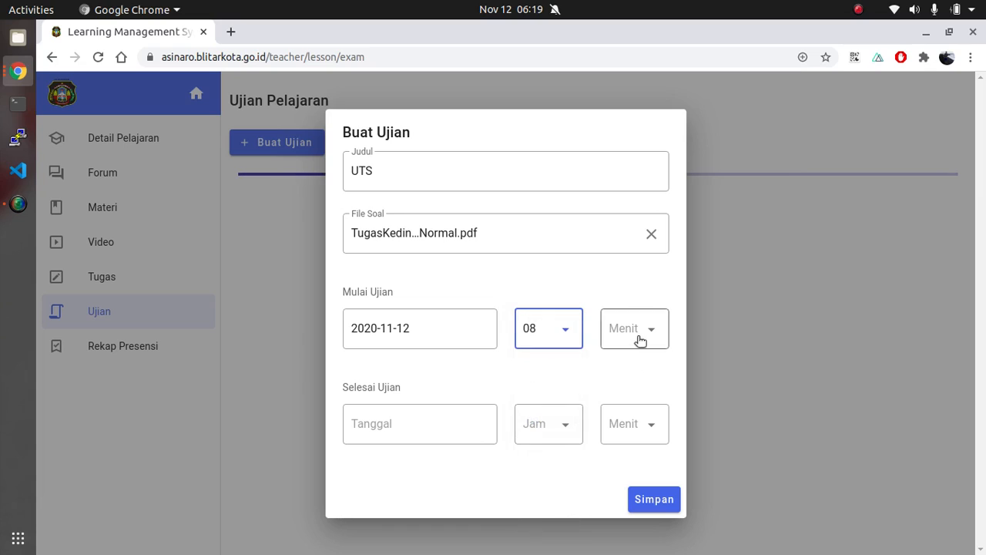
pyautogui.click(637, 335)
pyautogui.click(624, 333)
# Set the exam's end to 2020-11-12 at 10:00 and save the new UTS exam
pyautogui.click(393, 438)
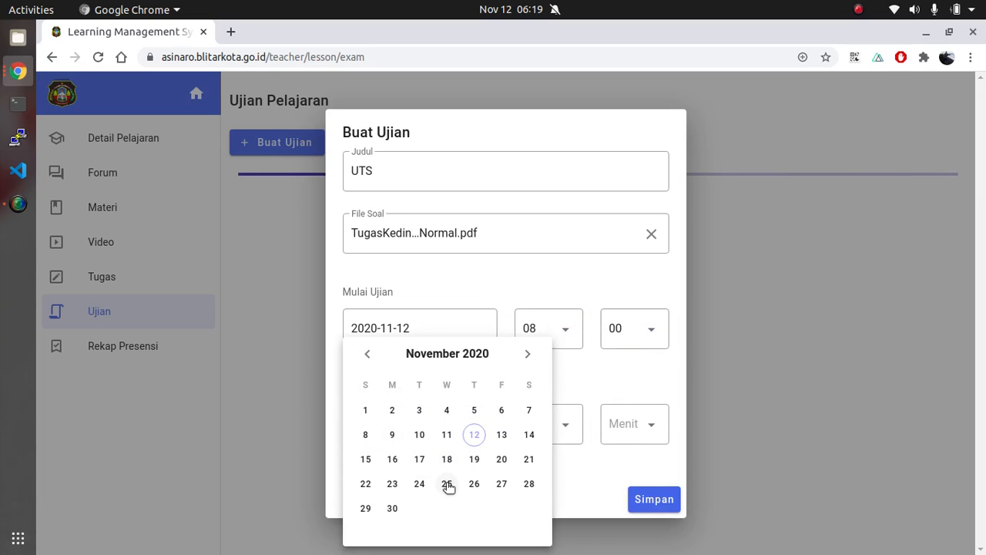
pyautogui.click(501, 435)
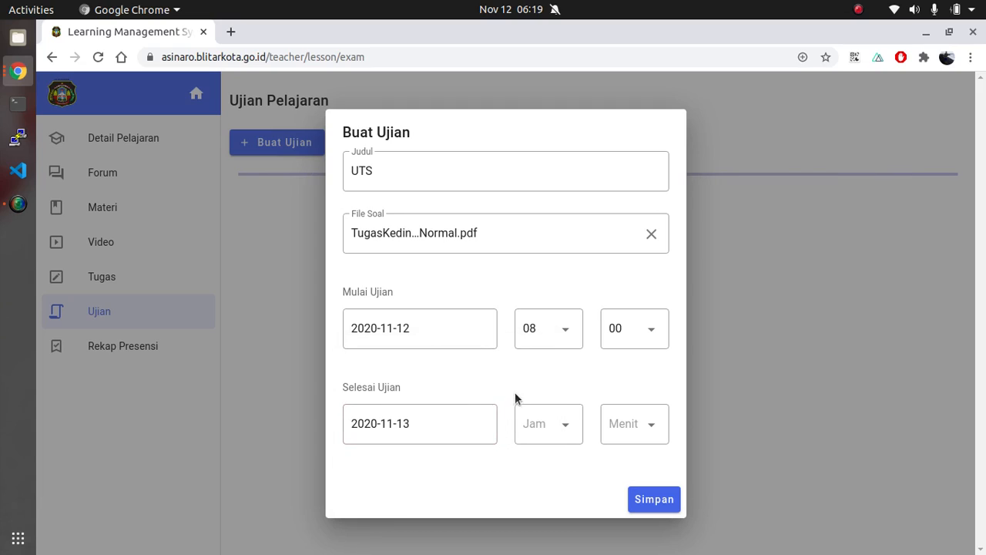
pyautogui.click(460, 420)
pyautogui.click(470, 434)
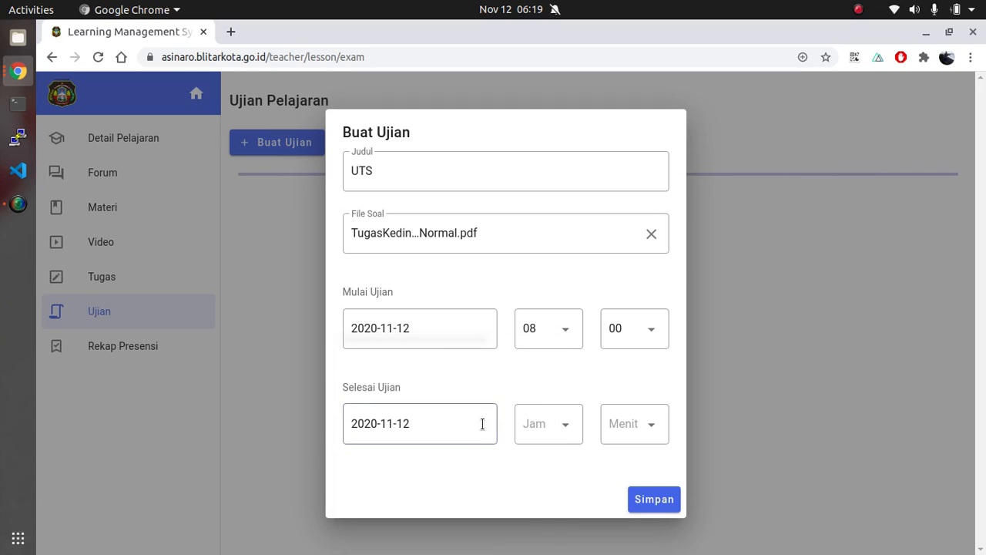
pyautogui.click(544, 425)
pyautogui.scroll(-3, 547, 493)
pyautogui.click(547, 470)
pyautogui.click(618, 438)
pyautogui.click(630, 351)
pyautogui.click(655, 501)
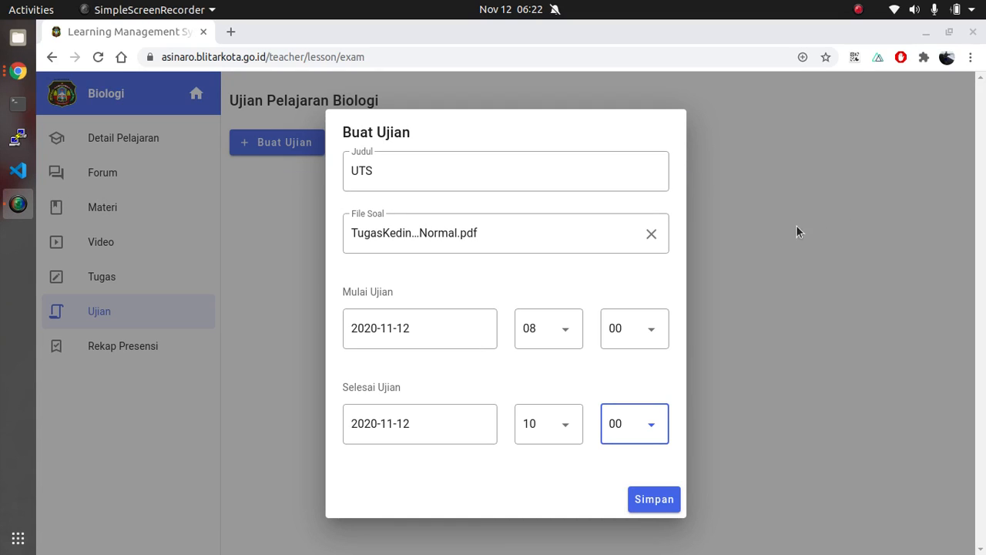
pyautogui.click(647, 504)
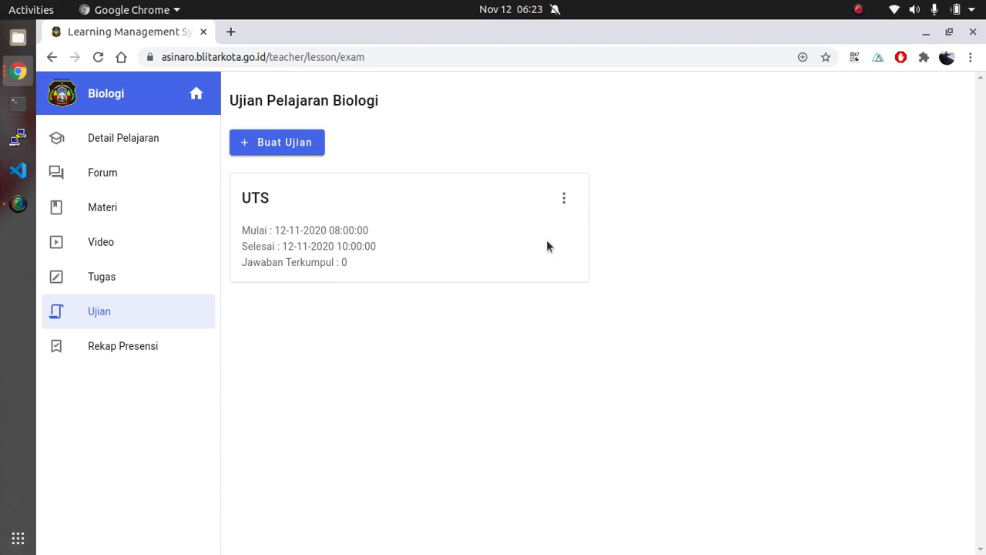
# View the list of submitted answers for the UTS exam and close it
pyautogui.click(564, 197)
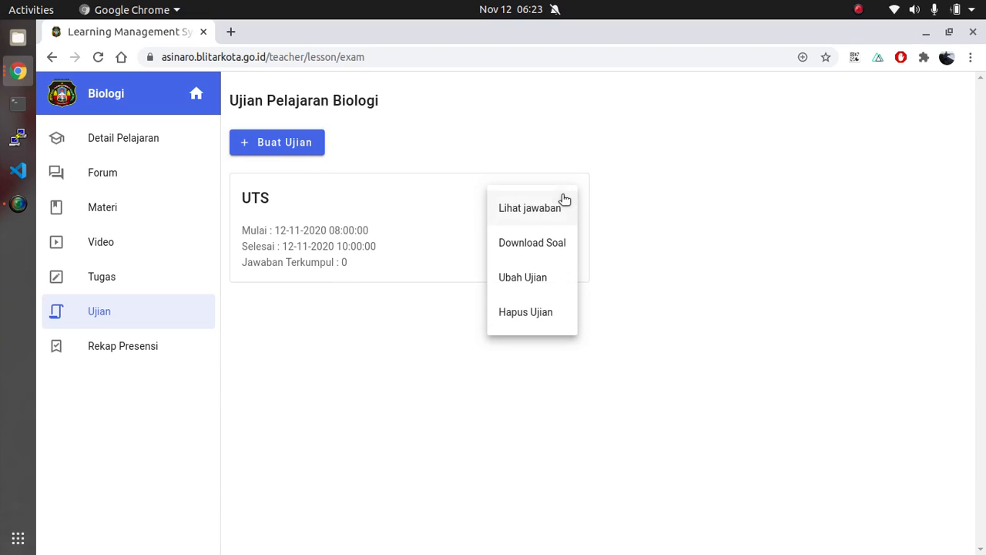
pyautogui.click(518, 215)
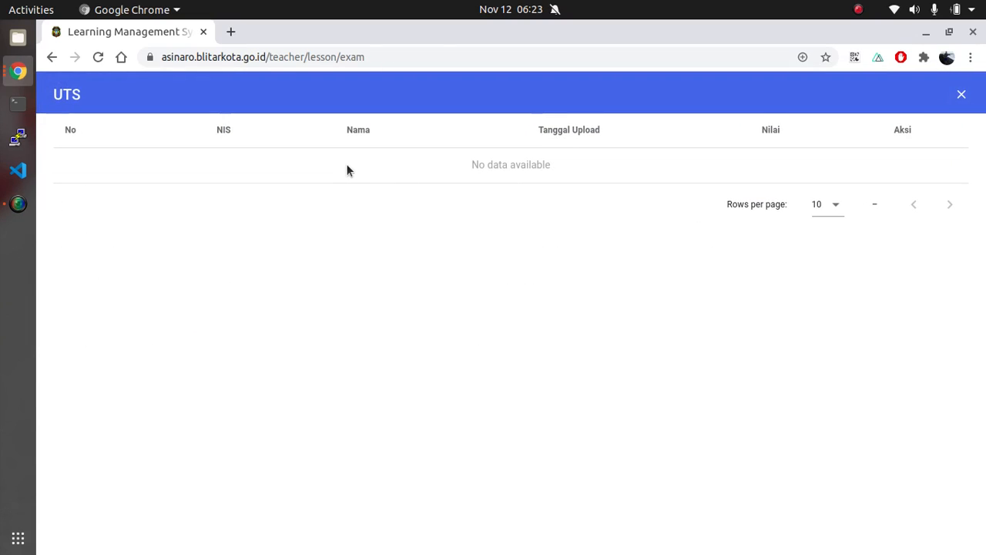
pyautogui.click(962, 94)
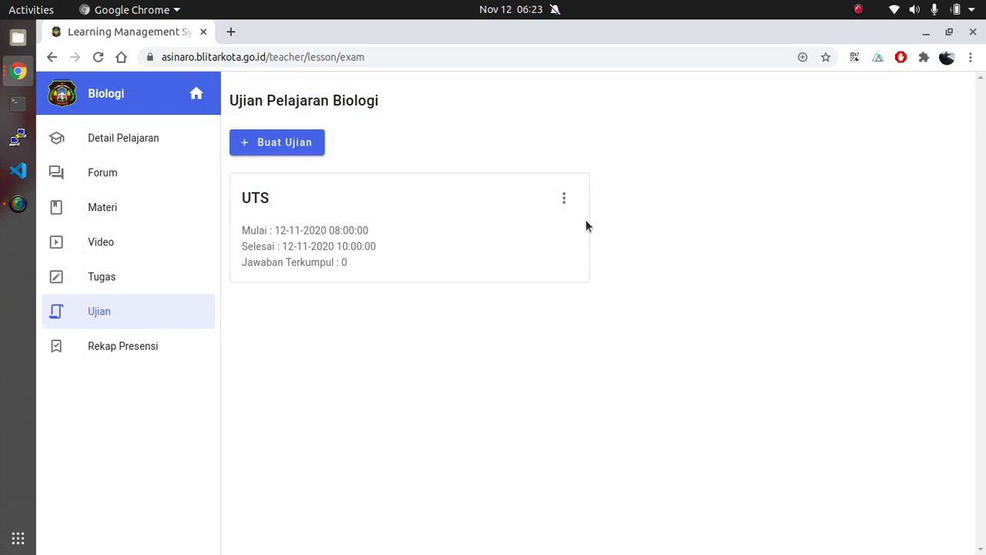
# Review the UTS exam's edit form and its available actions, leaving the exam without saving any change
pyautogui.click(567, 199)
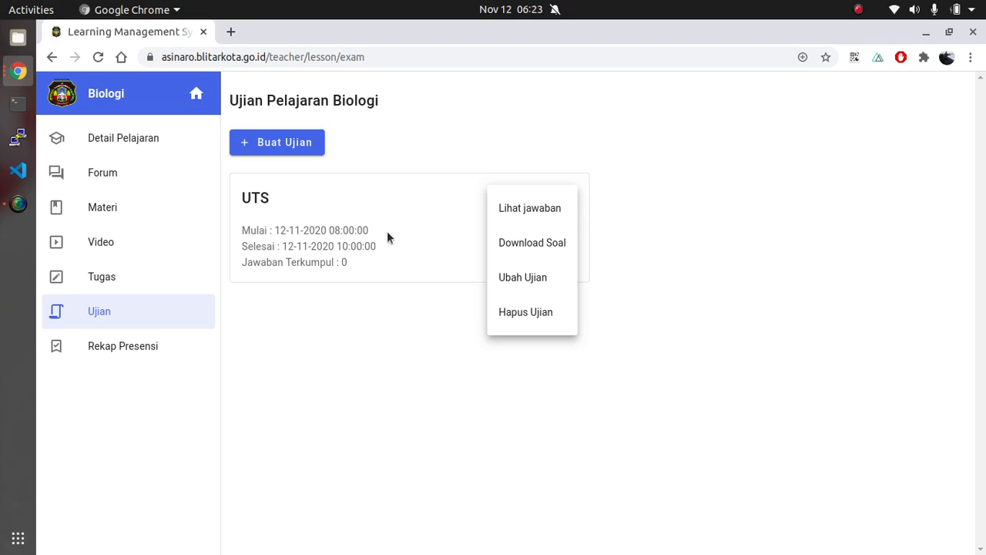
pyautogui.click(525, 279)
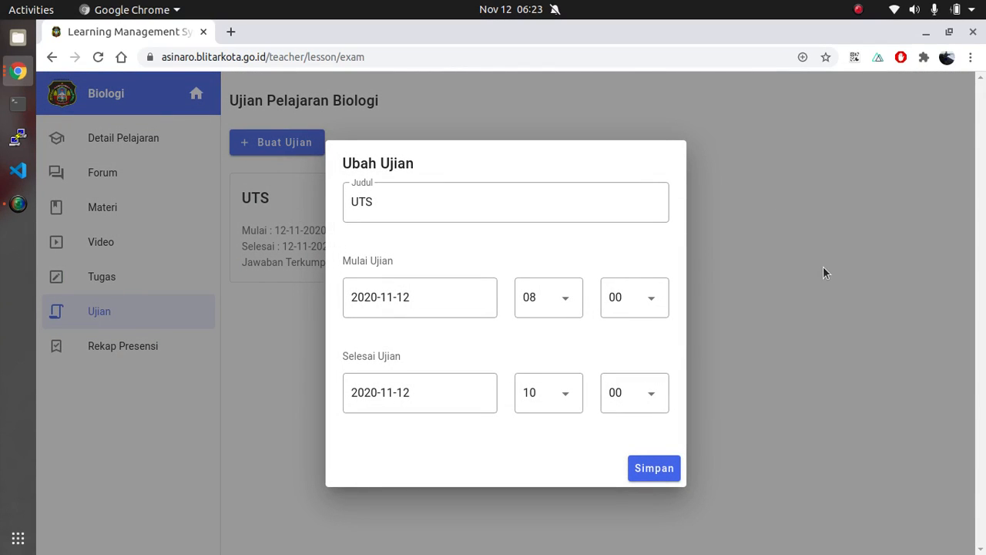
pyautogui.click(823, 265)
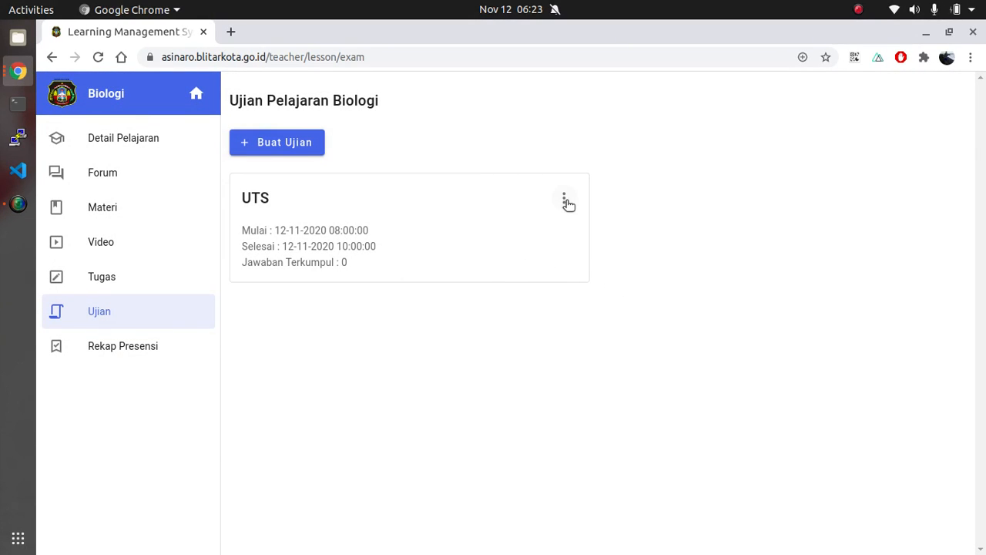
pyautogui.click(565, 201)
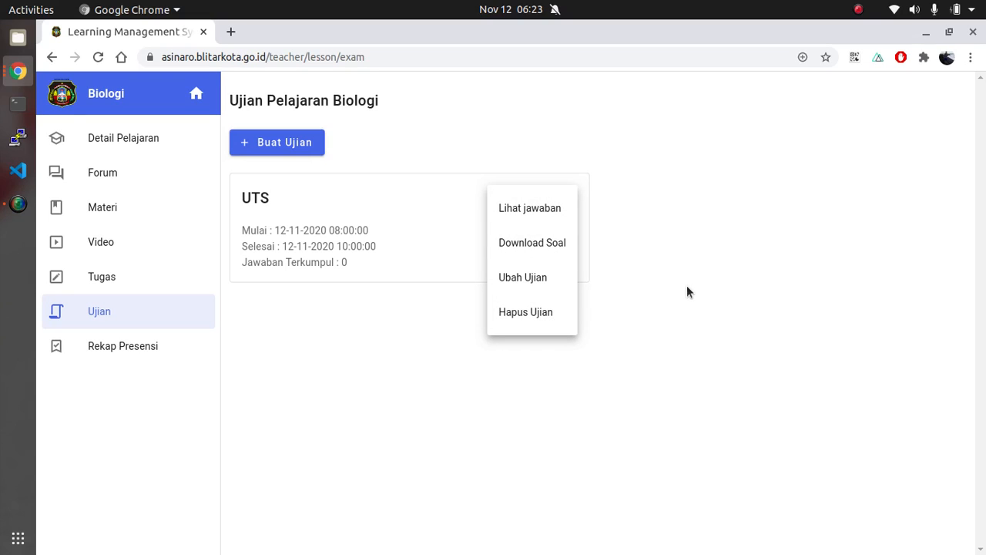
pyautogui.click(718, 216)
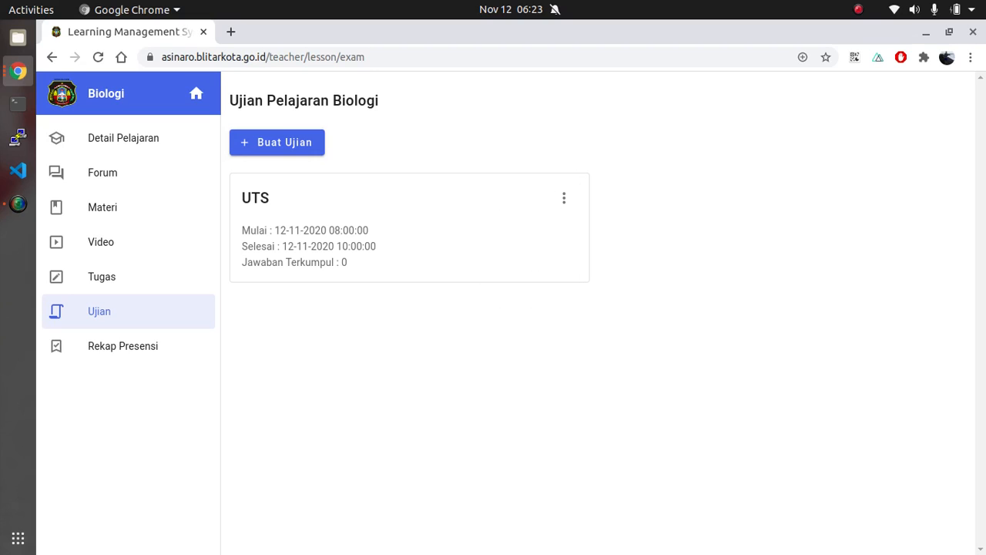
pyautogui.hotkey('alt', 'Tab')
pyautogui.hotkey('alt', 'Tab')
pyautogui.hotkey('alt', 'Tab')
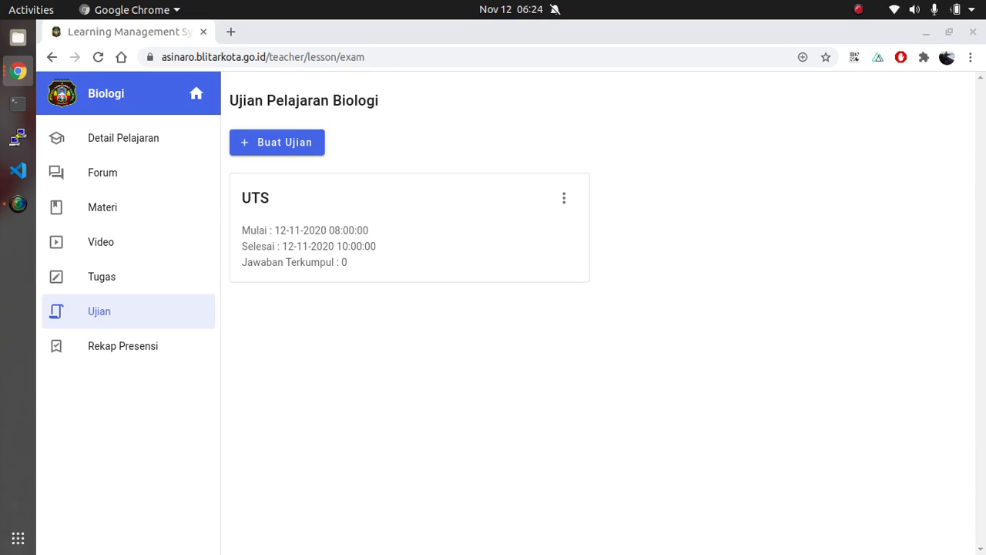
# Reload the exam page and open the submitted answers for the UTS exam
pyautogui.click(98, 57)
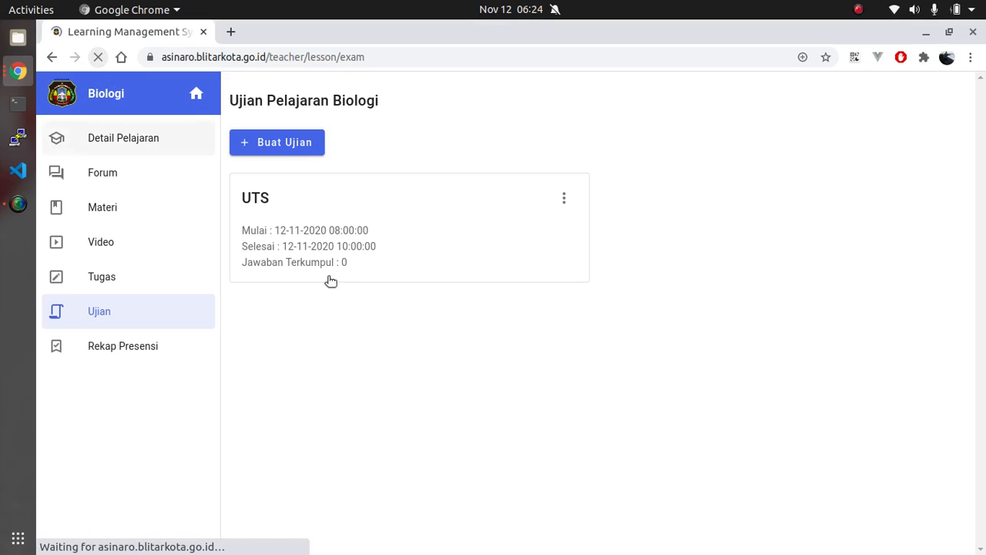
pyautogui.click(564, 197)
pyautogui.click(540, 216)
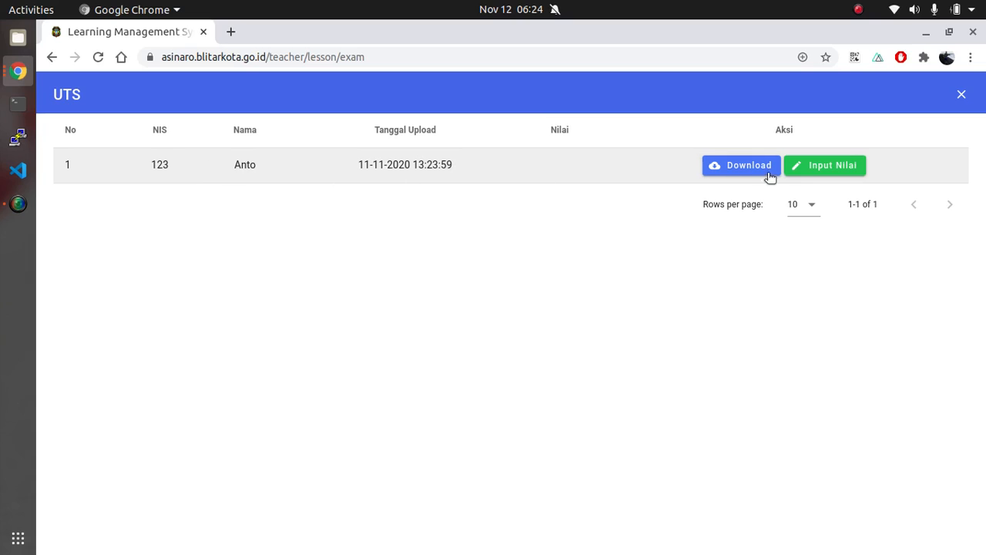
# Enter a score of 90 for the student's UTS answer and save it
pyautogui.click(826, 164)
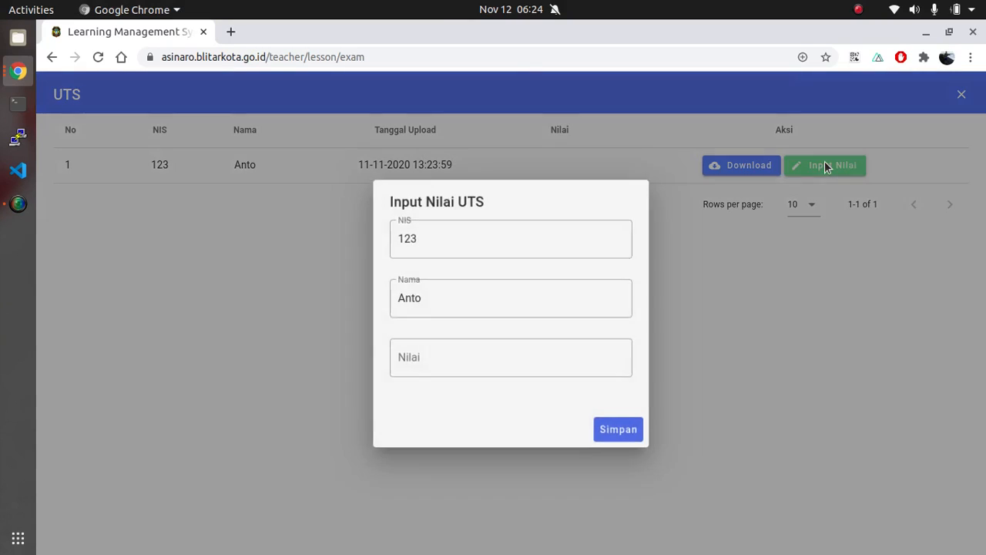
pyautogui.click(449, 359)
pyautogui.write('90')
pyautogui.click(609, 433)
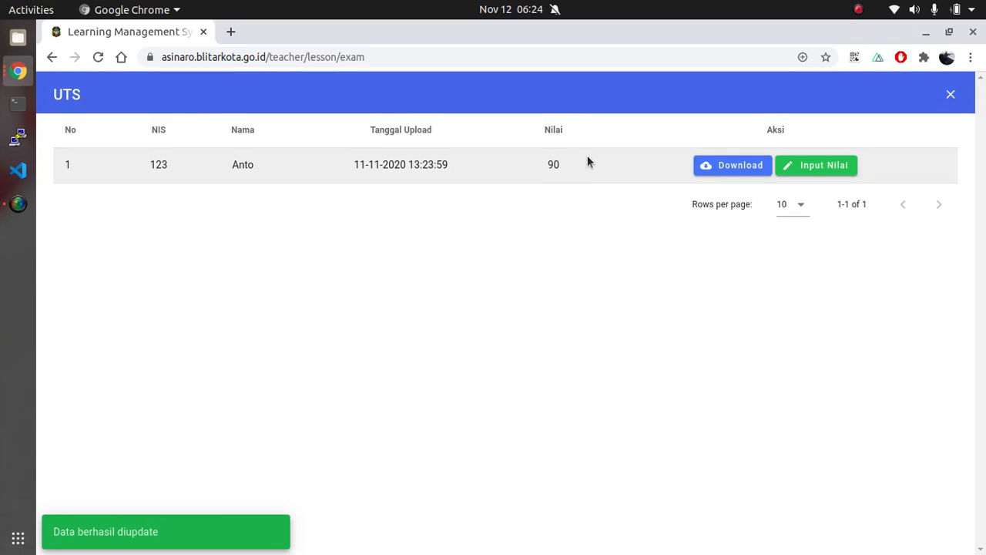
# Close the UTS answer list and return to the teacher home page
pyautogui.click(950, 94)
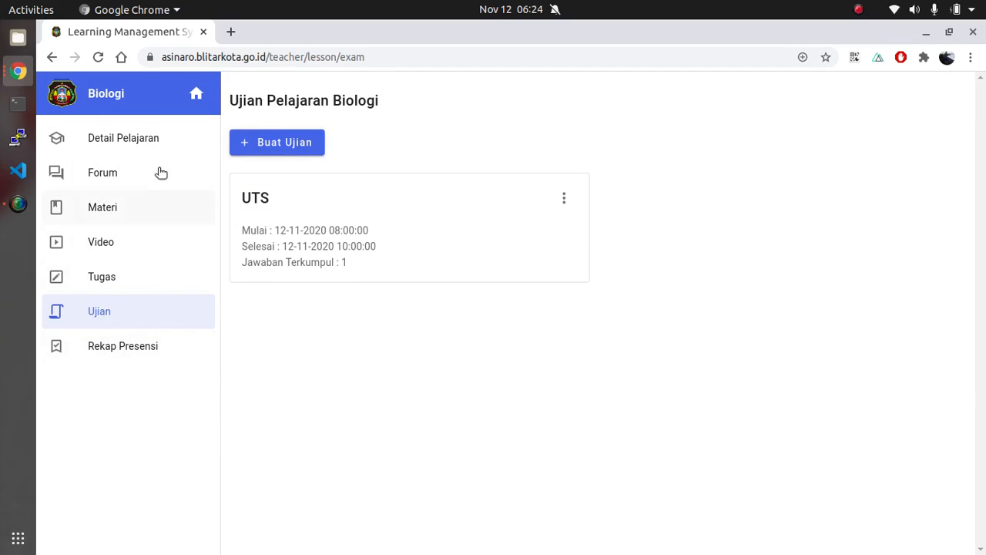
pyautogui.click(197, 94)
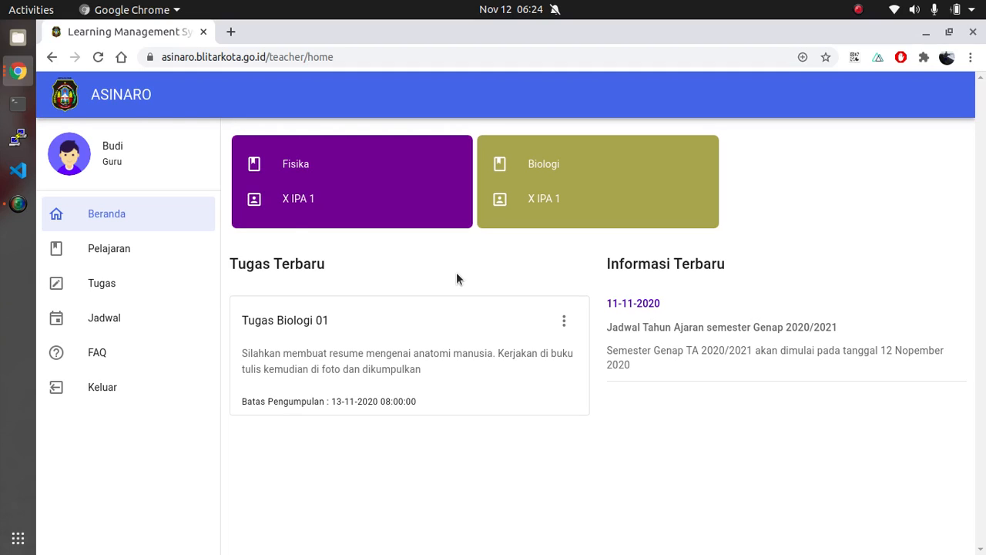
pyautogui.click(18, 204)
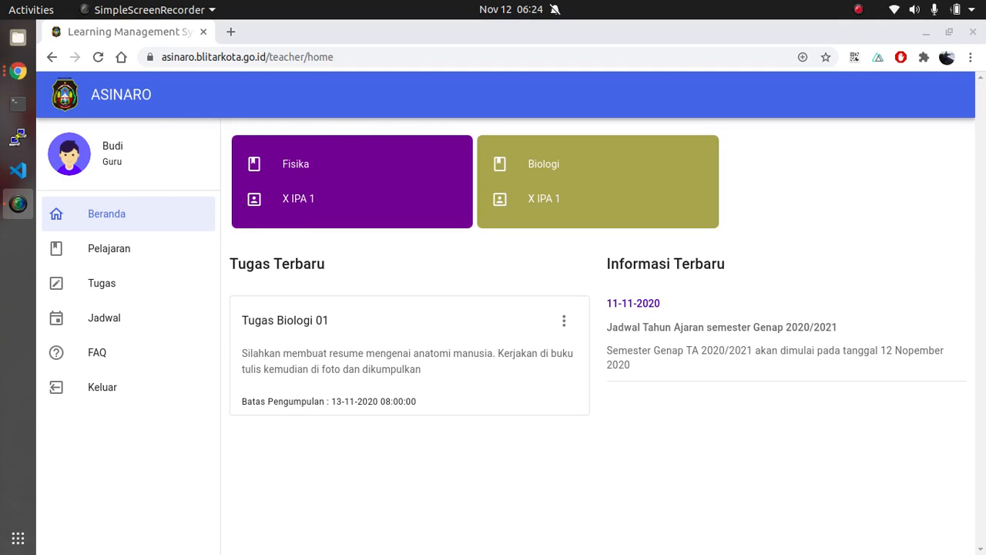